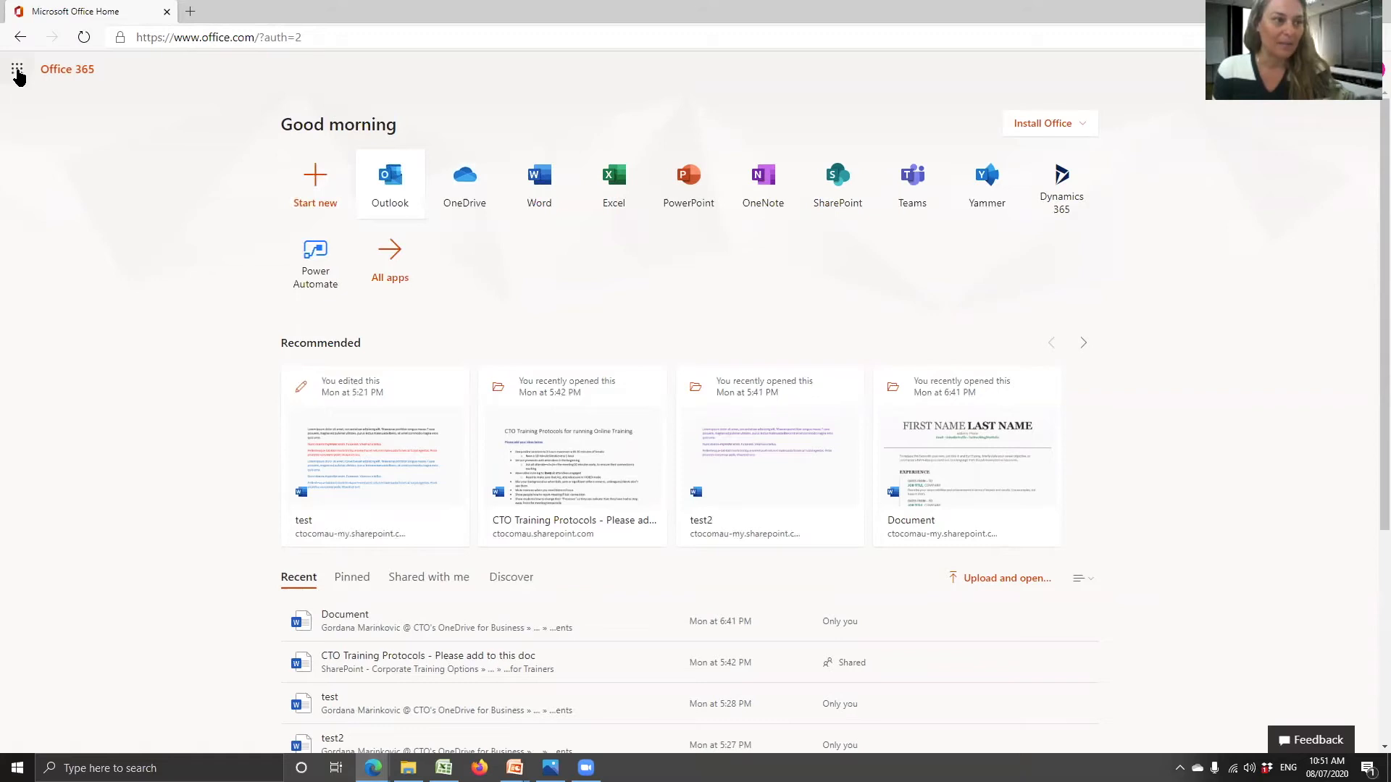
Step: Open OneDrive in a new browser tab from the Office 365 apps list
click(18, 73)
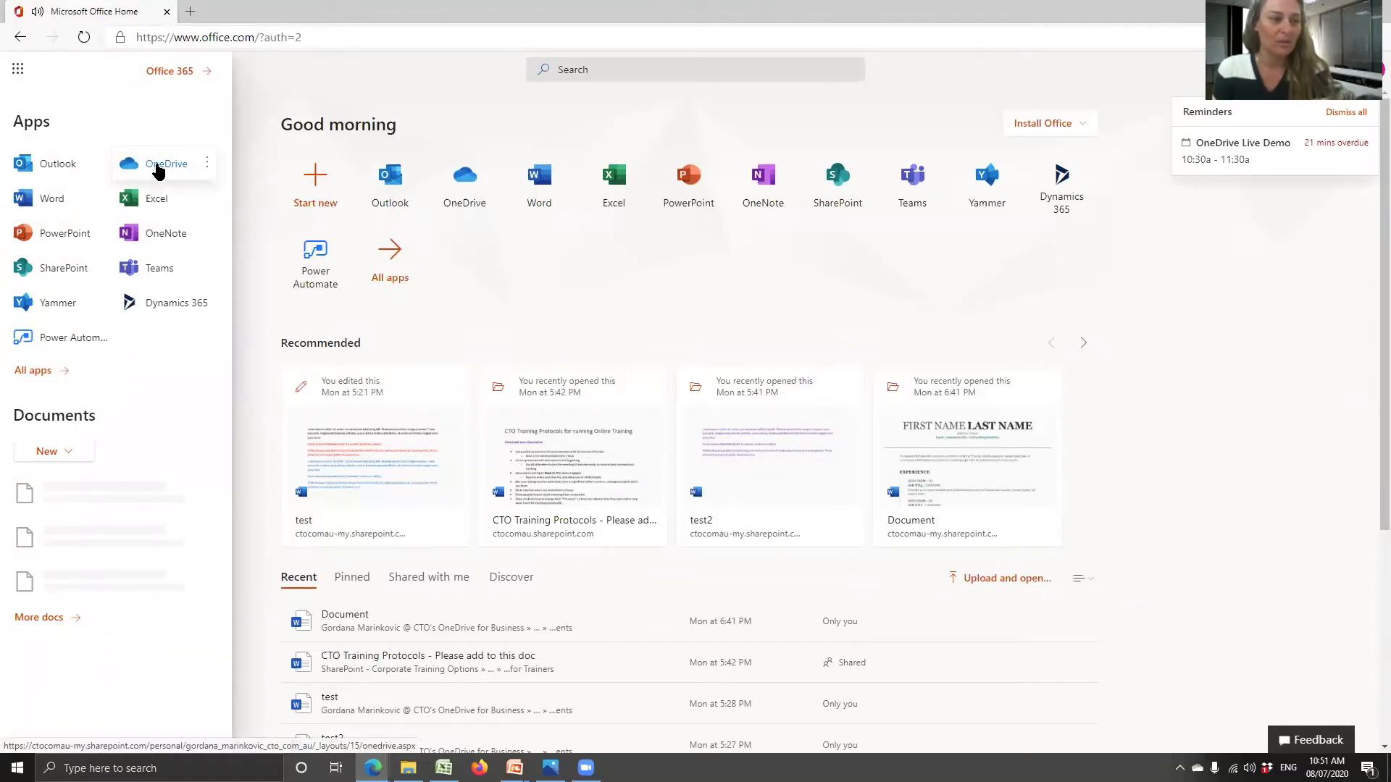
click(208, 162)
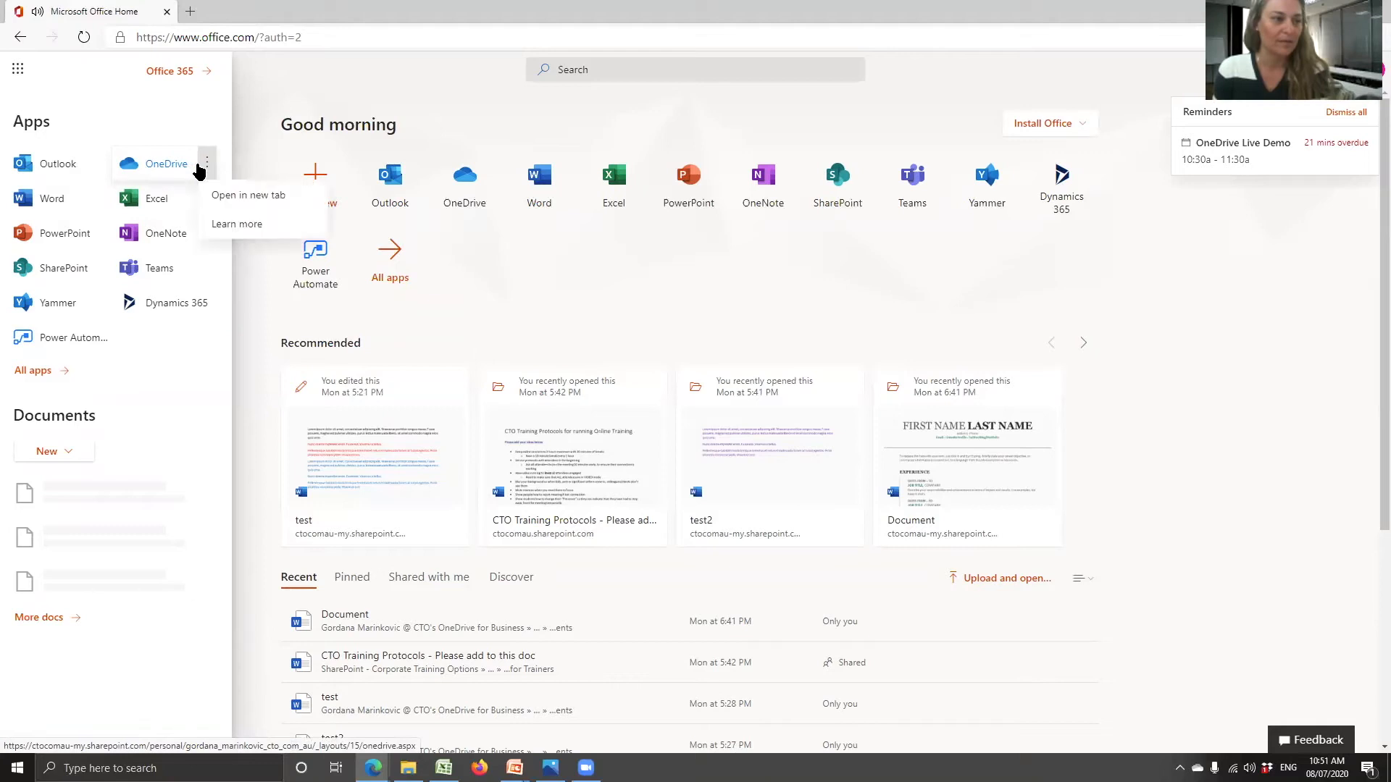
click(230, 199)
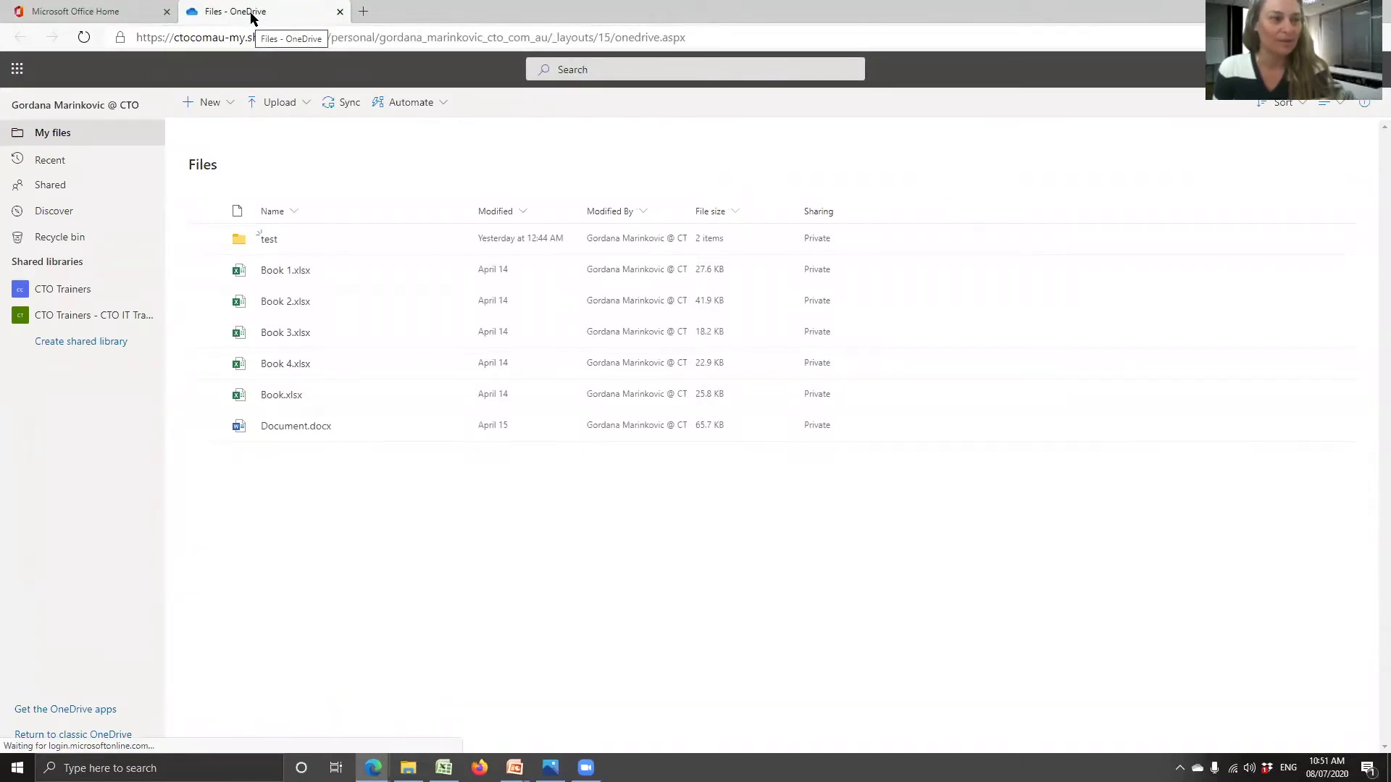
Step: Create a new Word document in the OneDrive My files folder
click(231, 106)
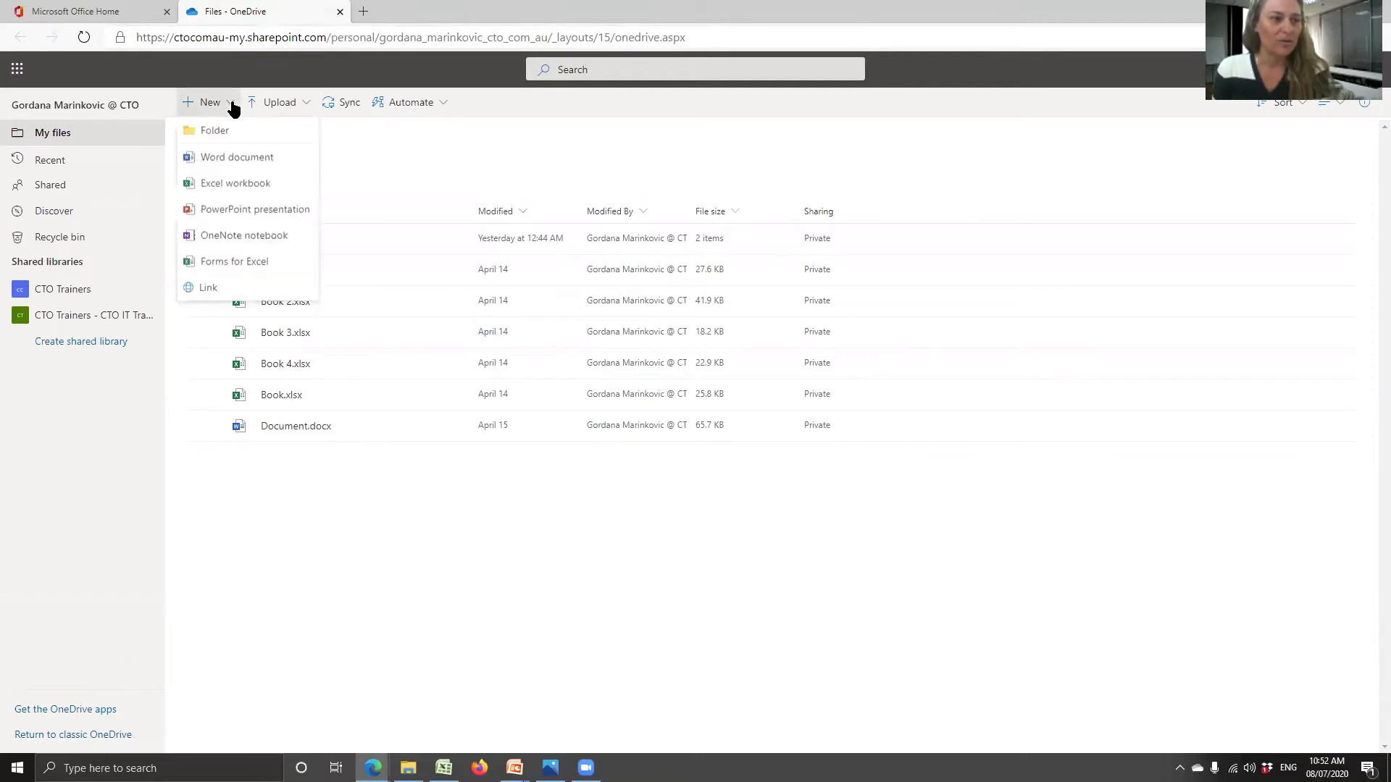
right_click(254, 164)
click(244, 158)
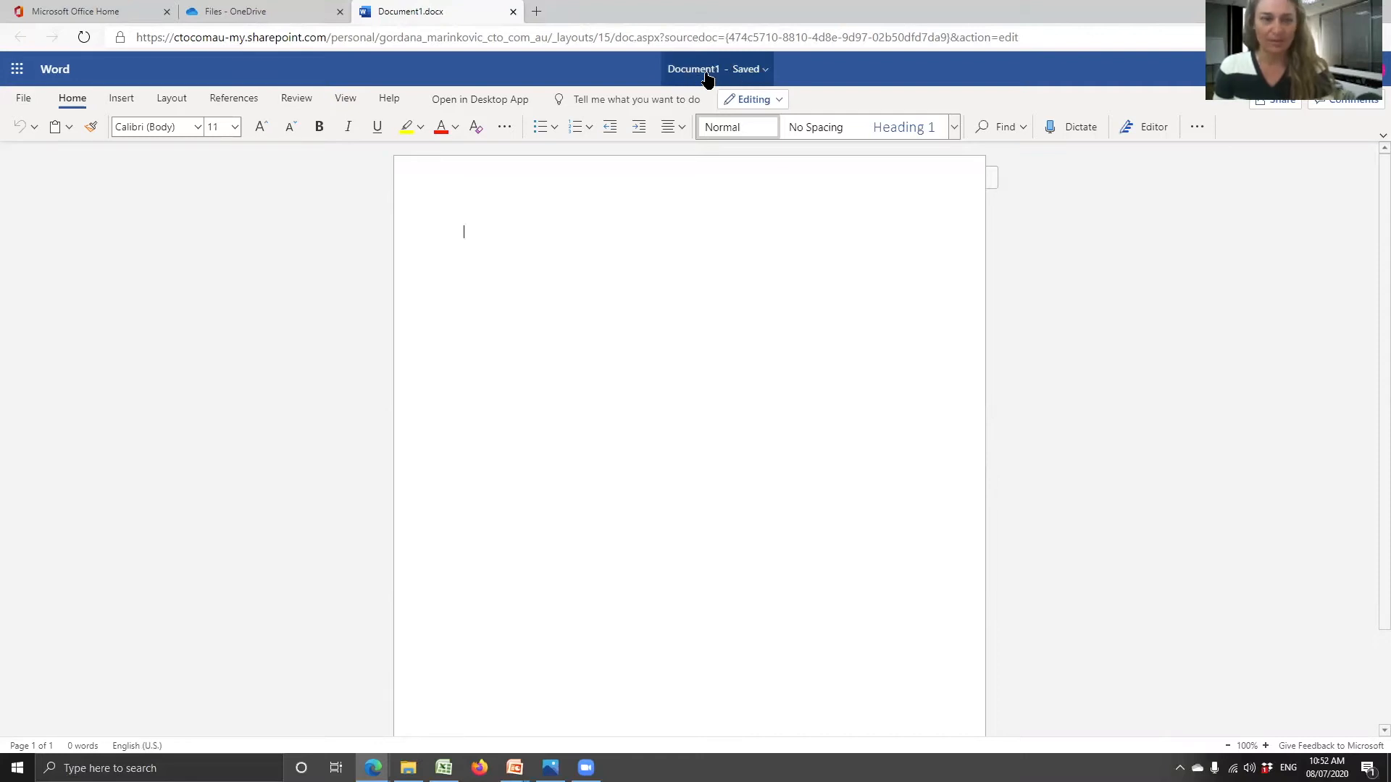
Step: Rename the new document as Test Training
click(715, 73)
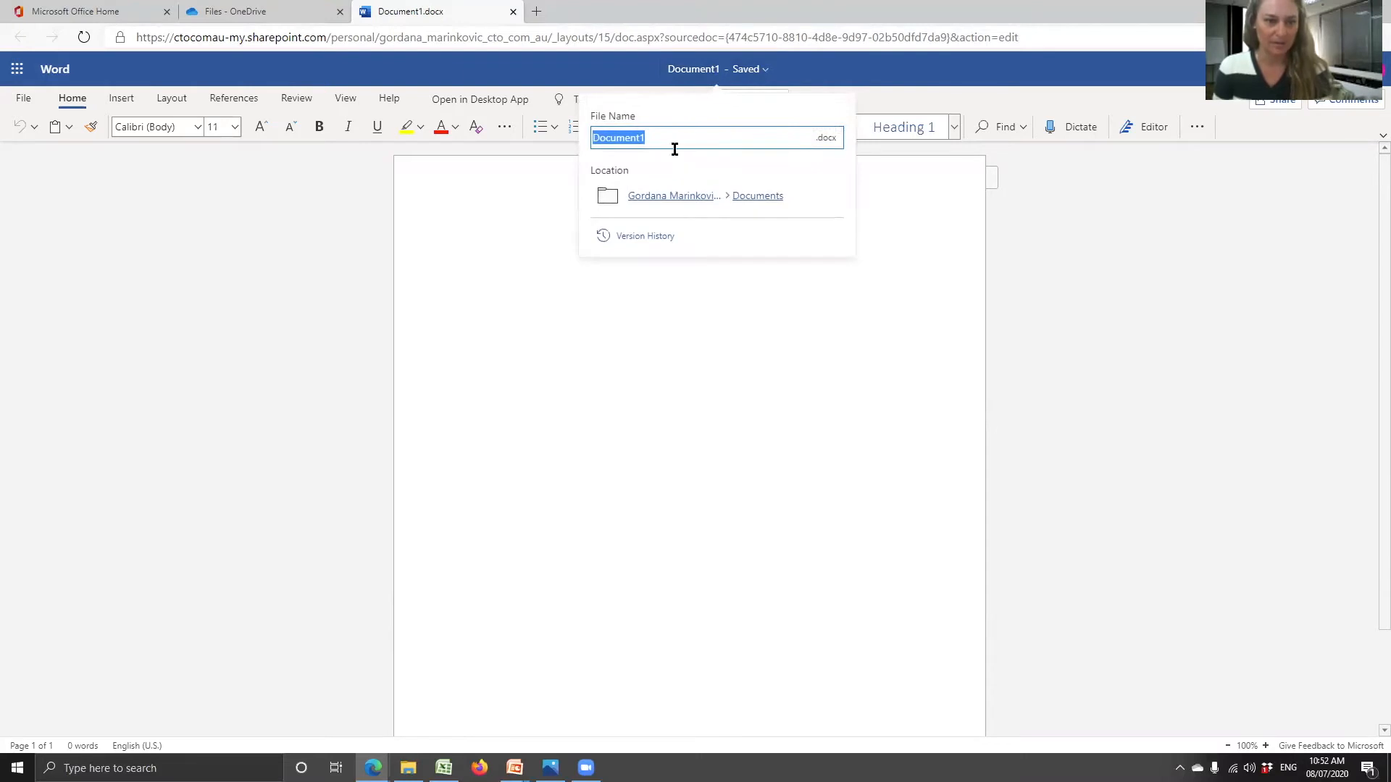
text(tR)
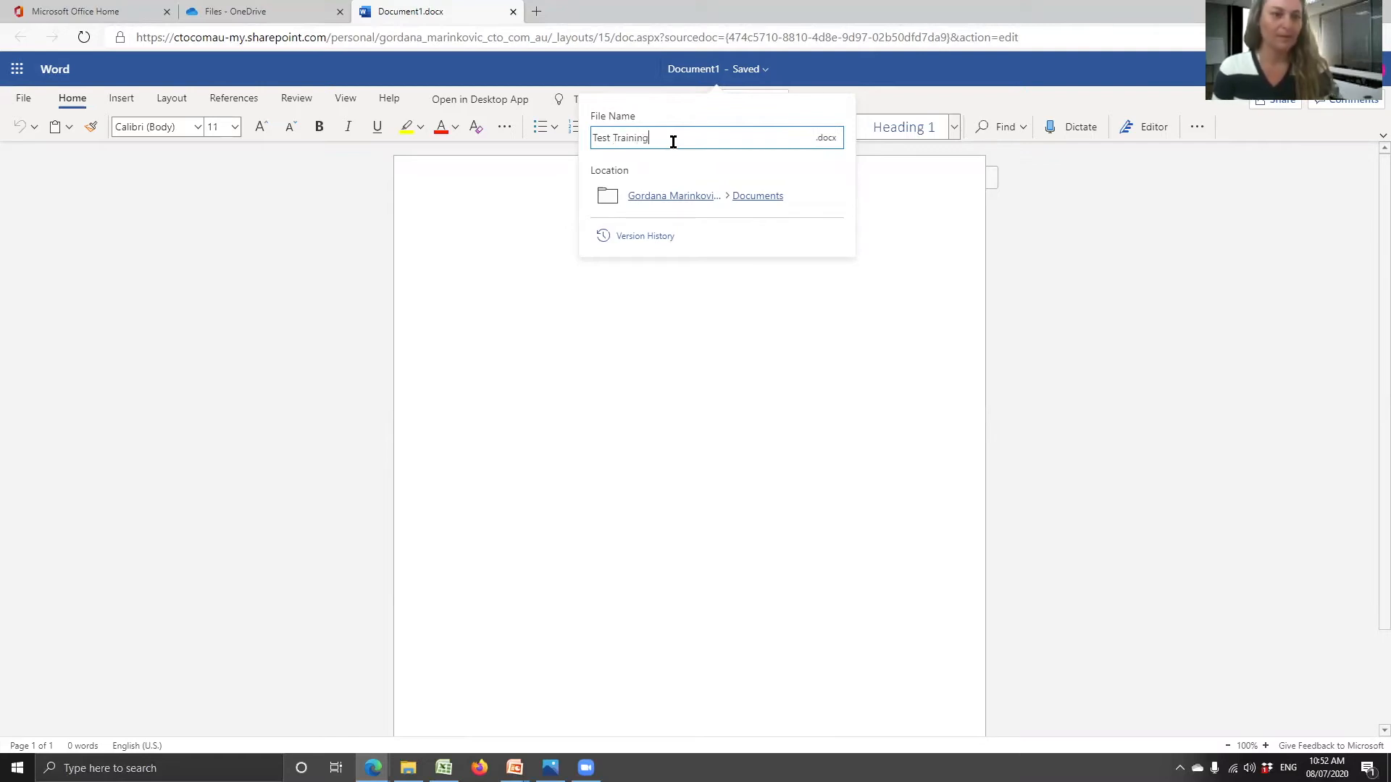
click(524, 215)
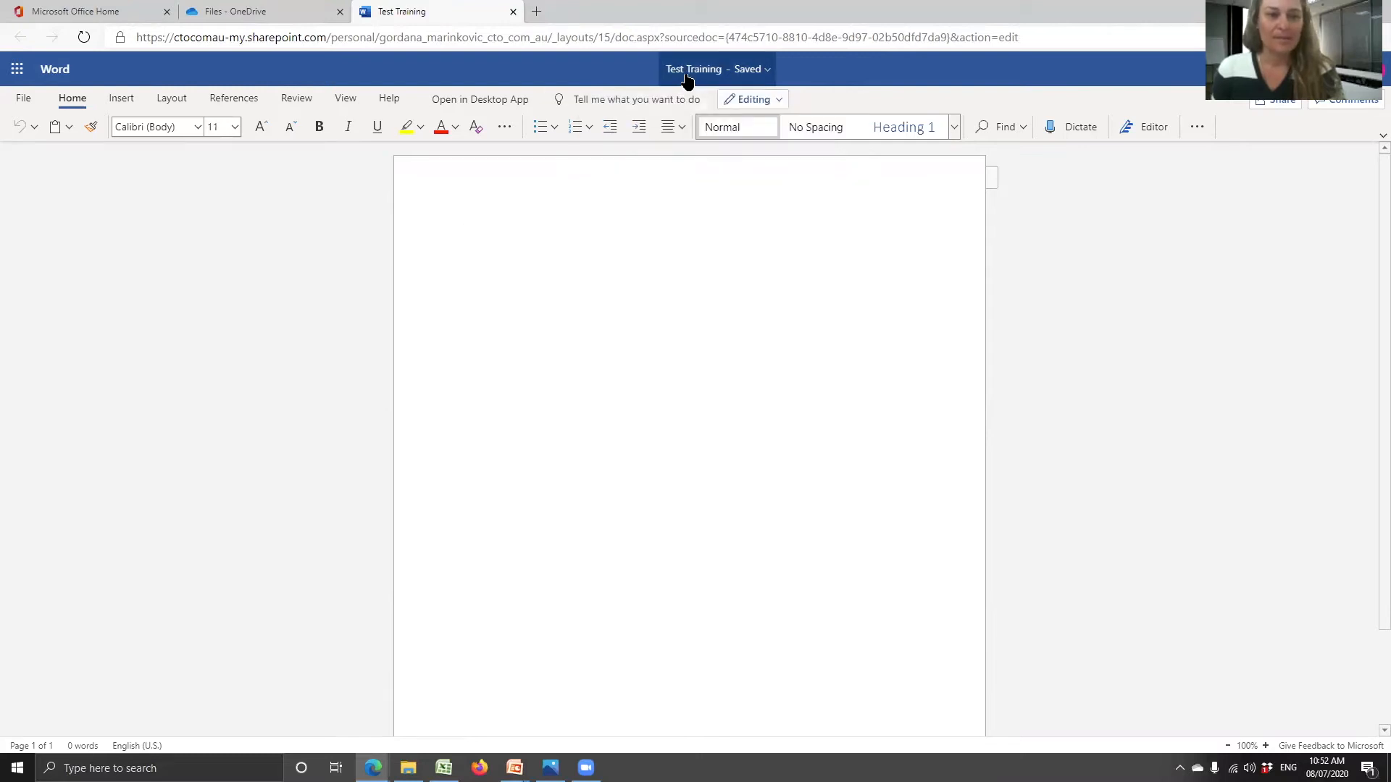
Step: Fill the document with sample text using =rand(), and return to a refreshed OneDrive file list
text(=rand())
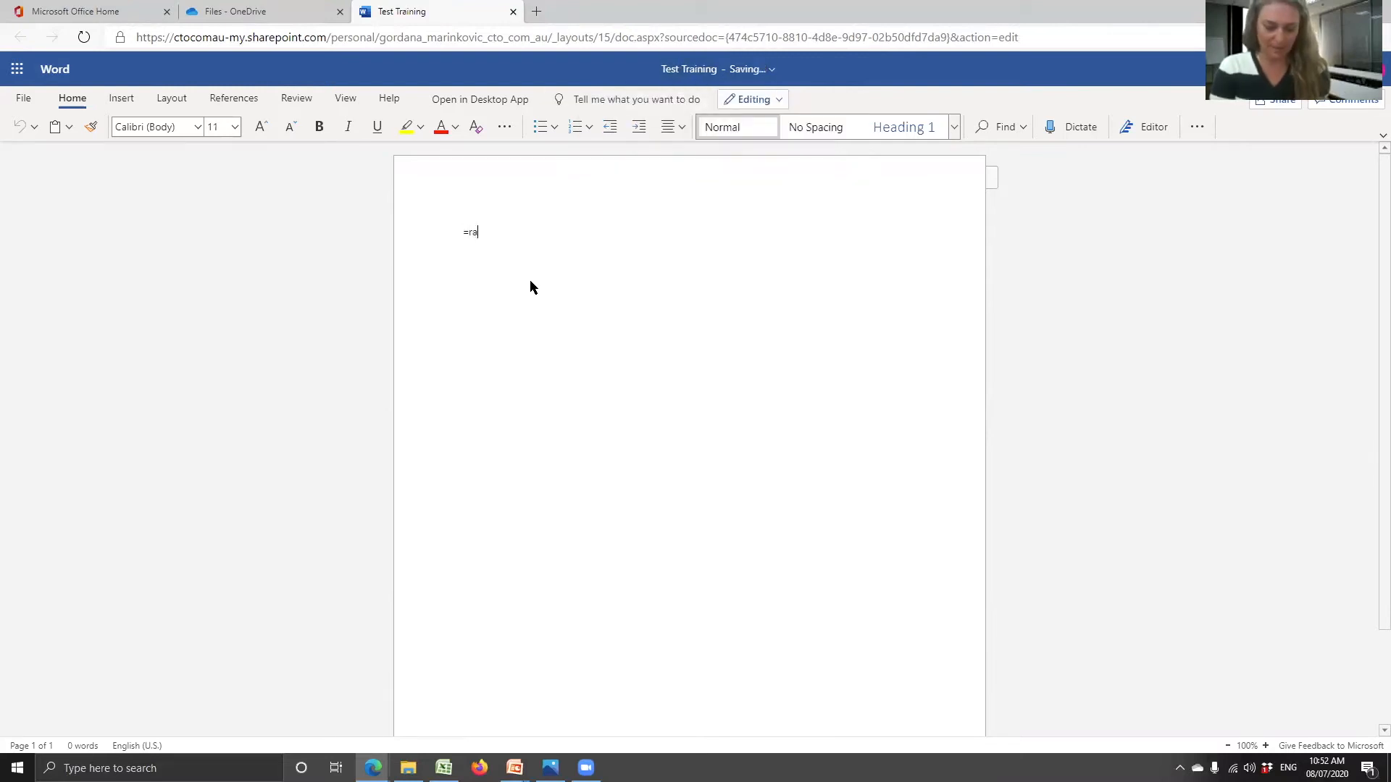
key(Return)
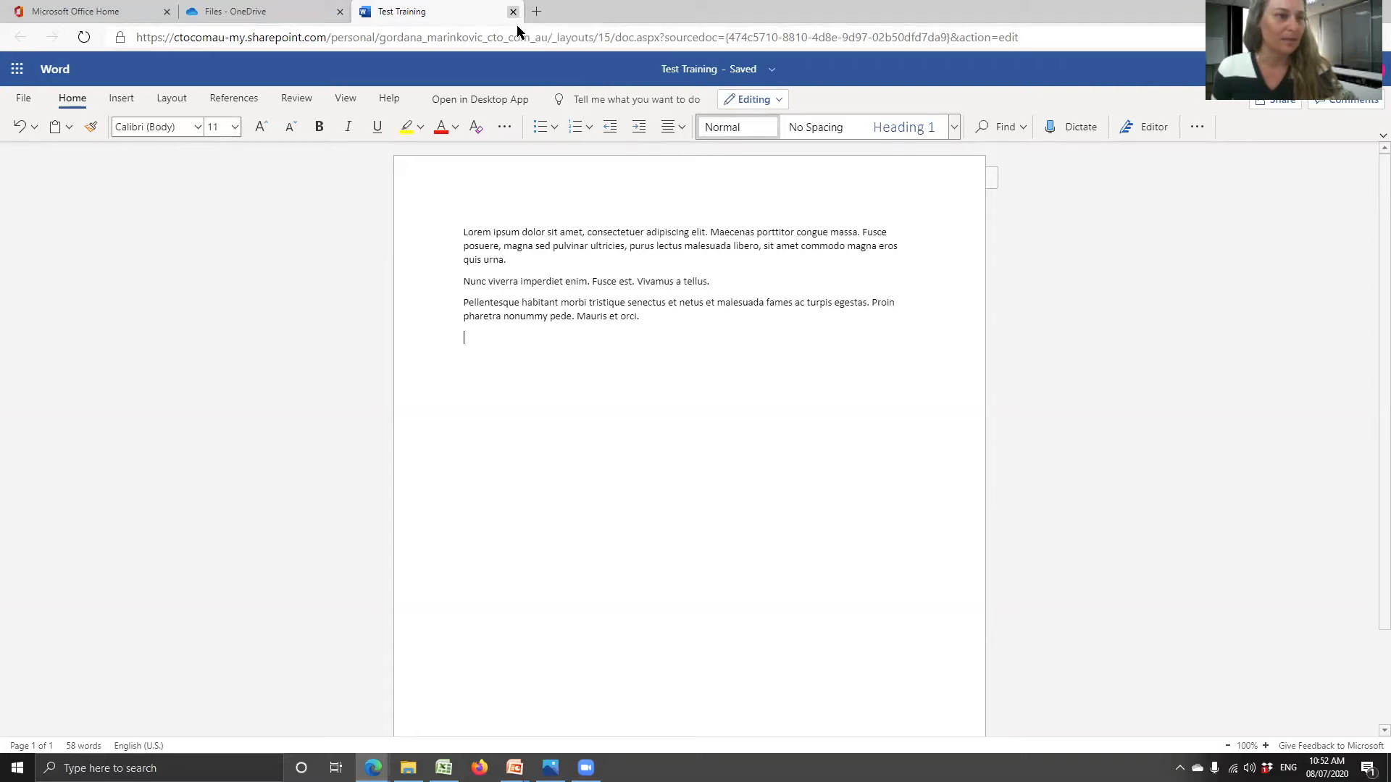
key(ctrl+w)
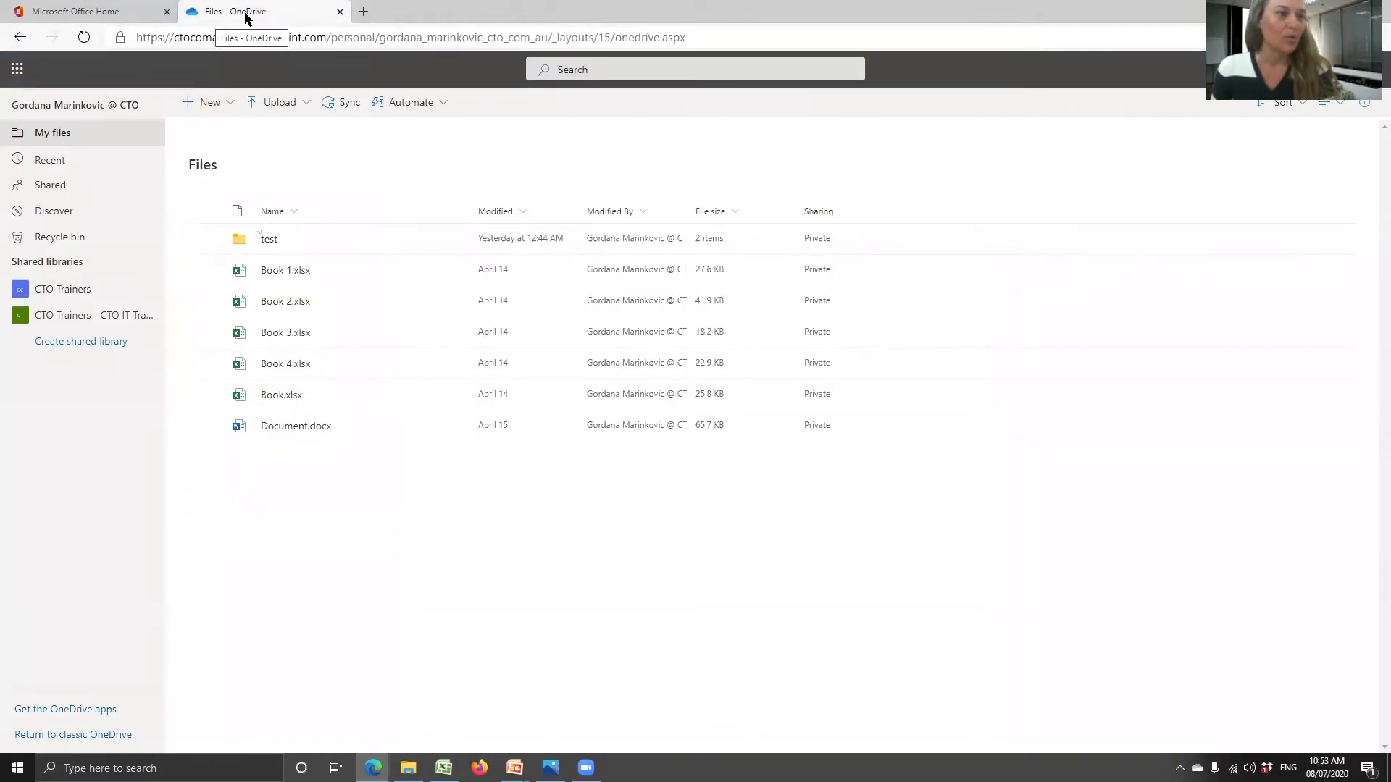
click(84, 37)
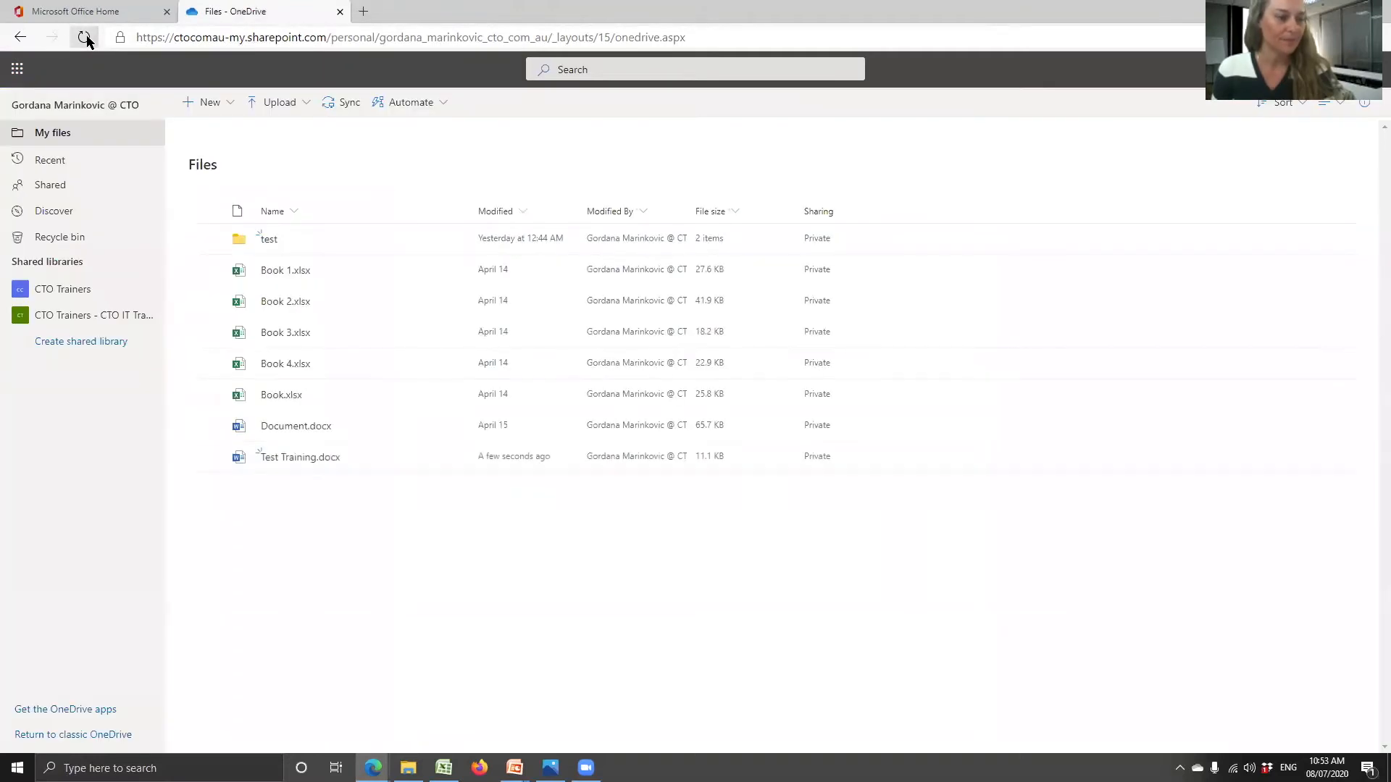
Step: Open Test Training.docx in the browser from the OneDrive file list
mouse_move(281, 462)
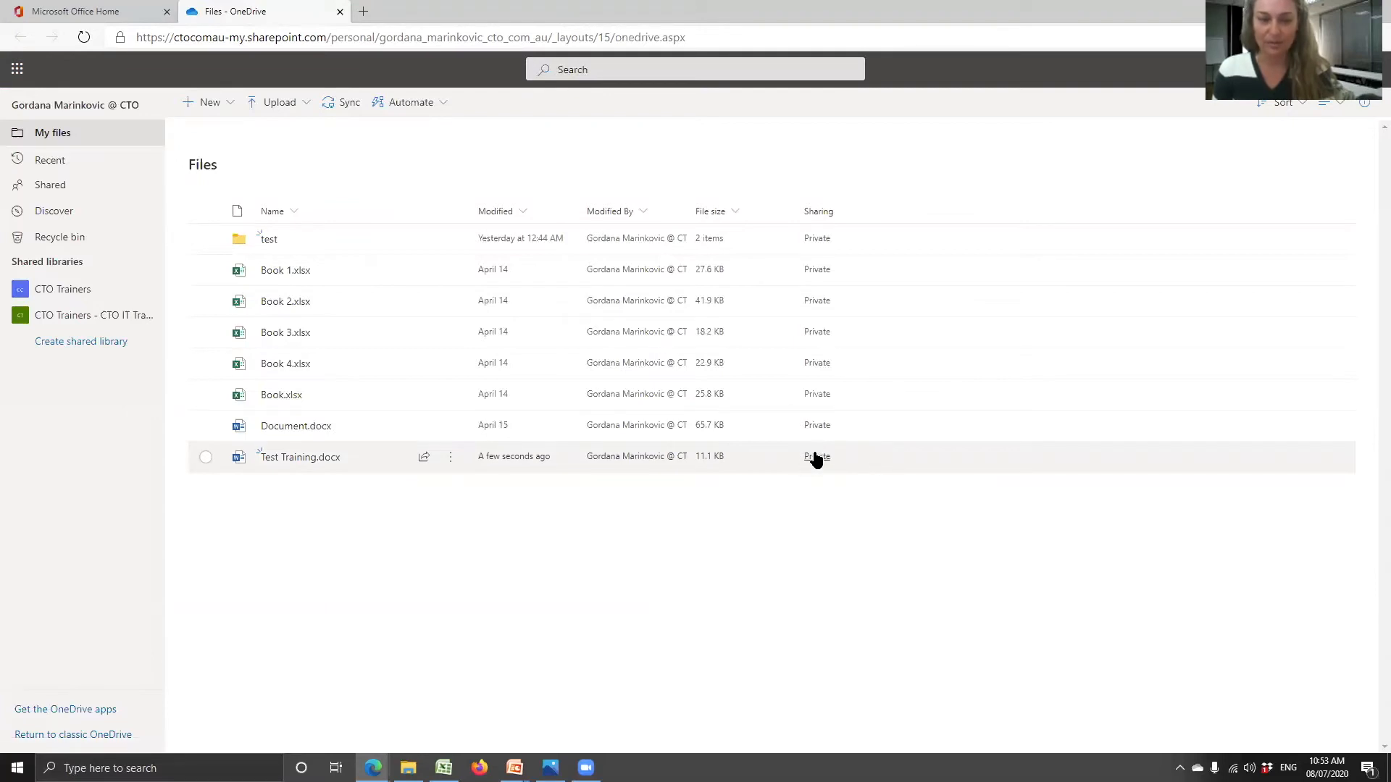
right_click(336, 464)
mouse_move(367, 432)
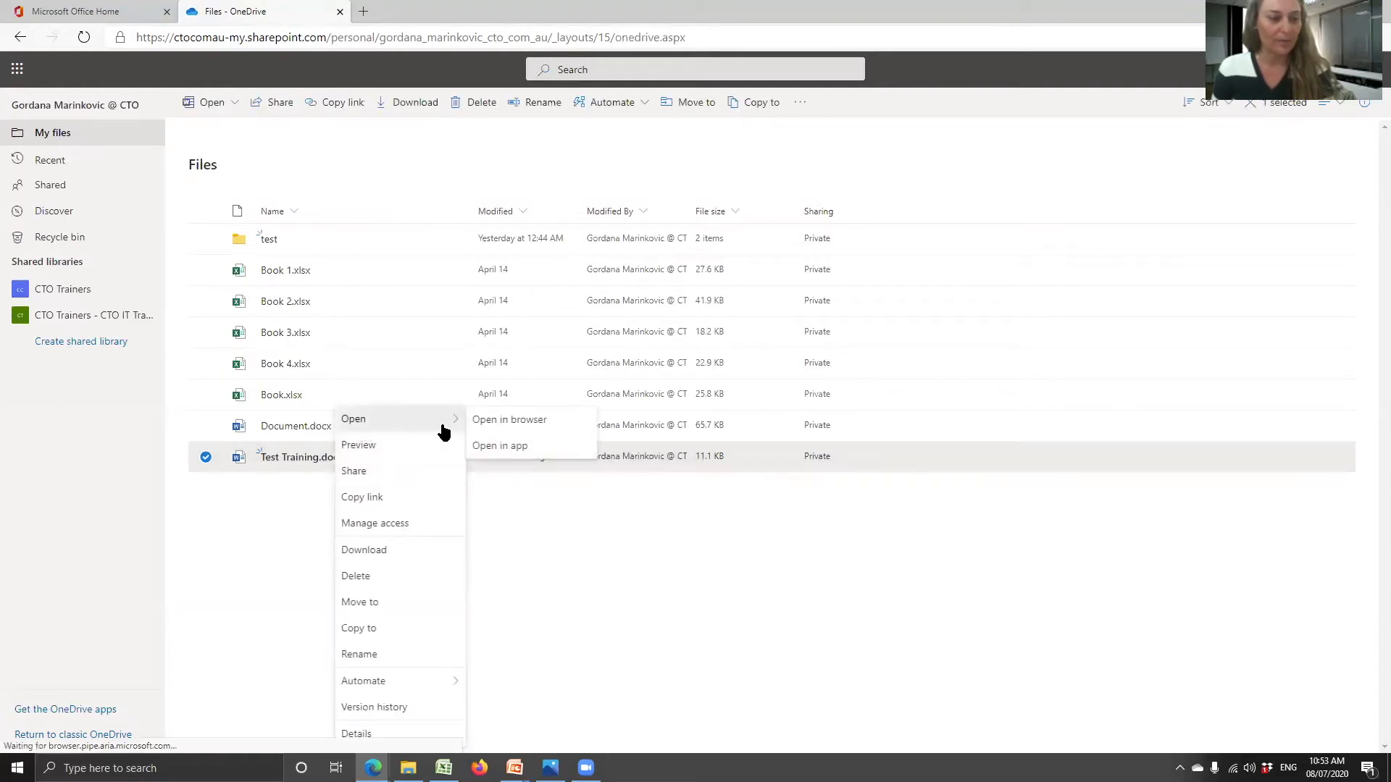
click(515, 420)
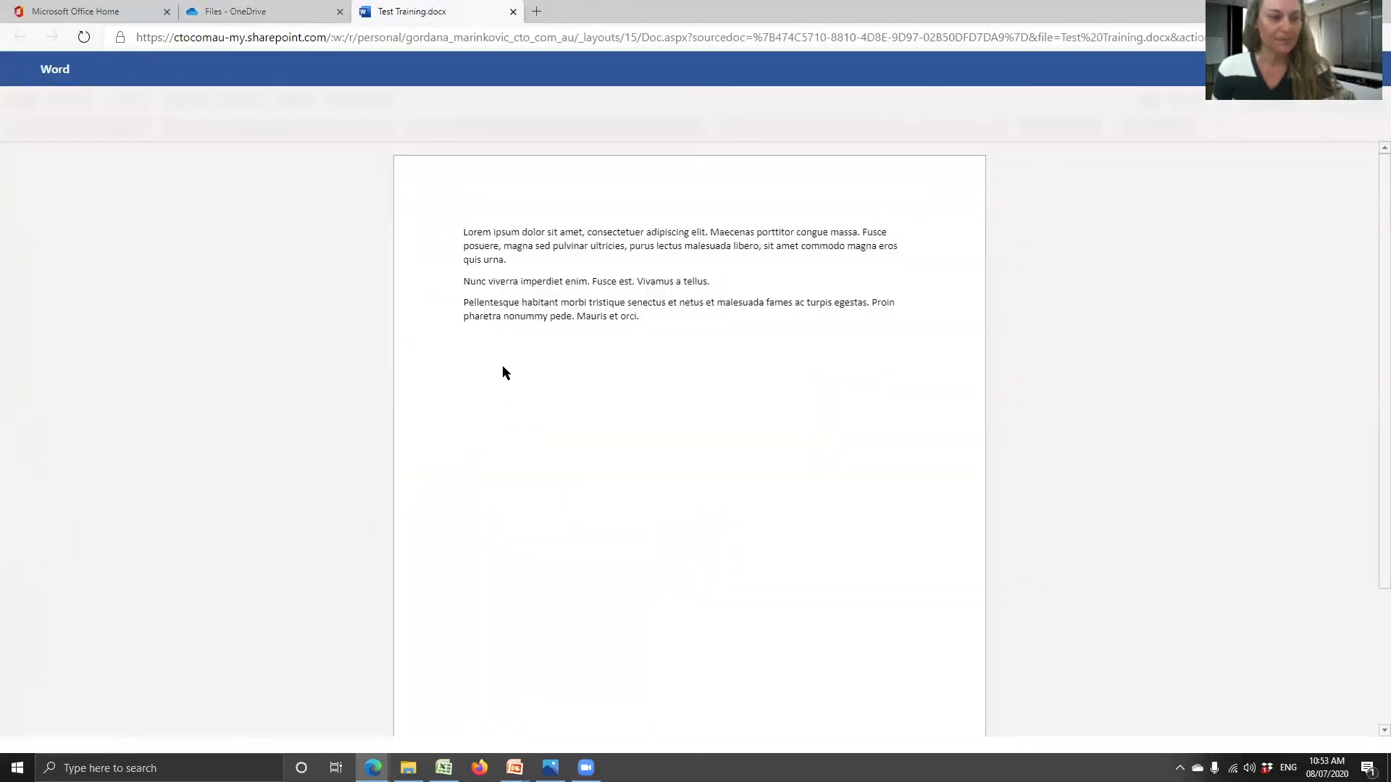
Step: Colour the last paragraph's text red, and return to a refreshed OneDrive file list
drag(463, 303, 661, 313)
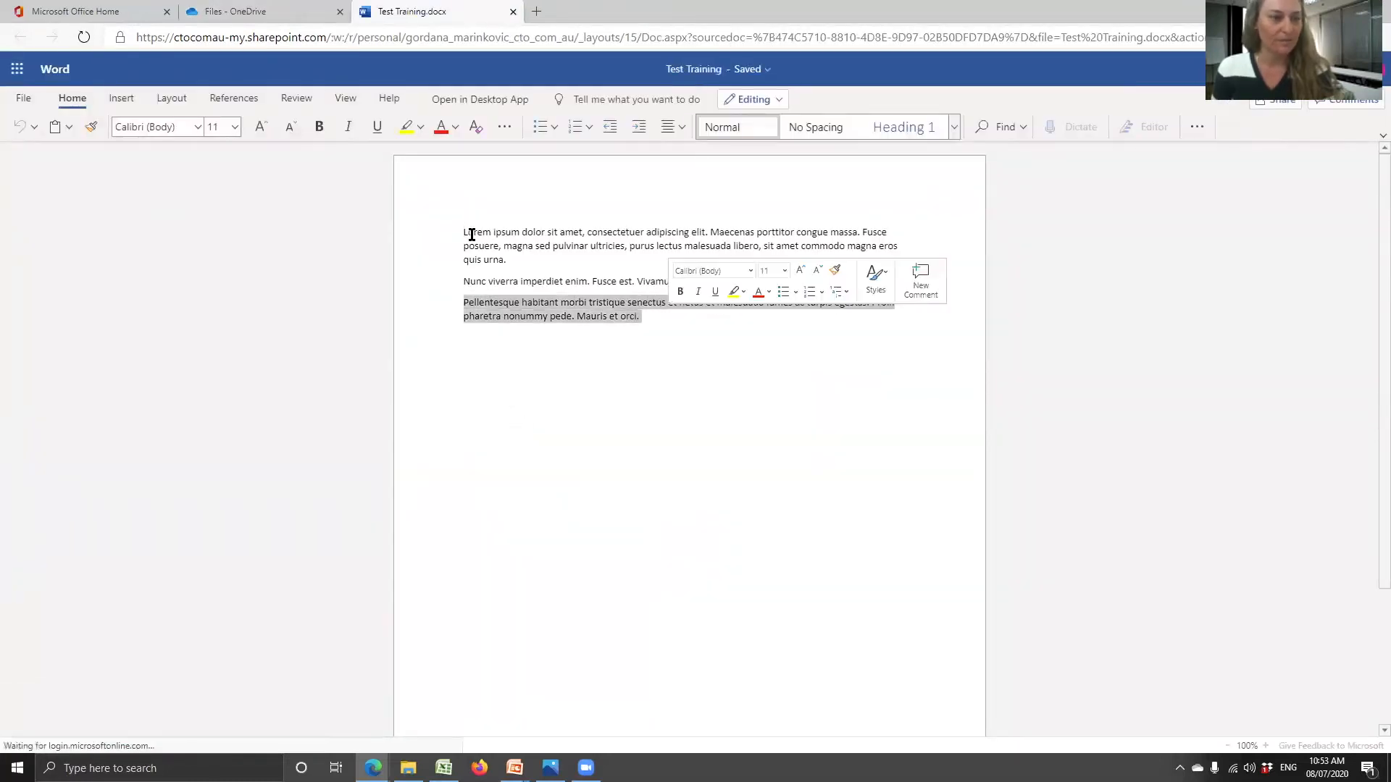
click(439, 129)
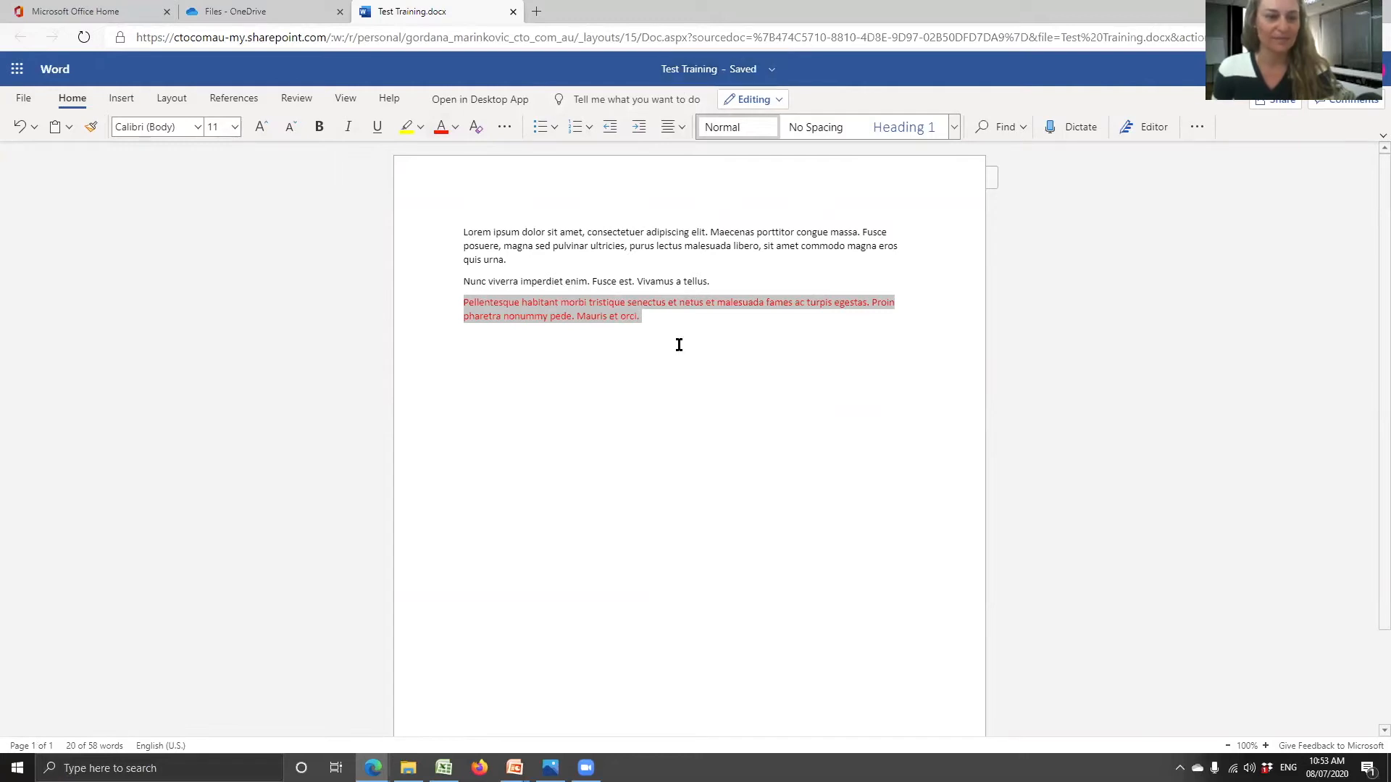
click(658, 323)
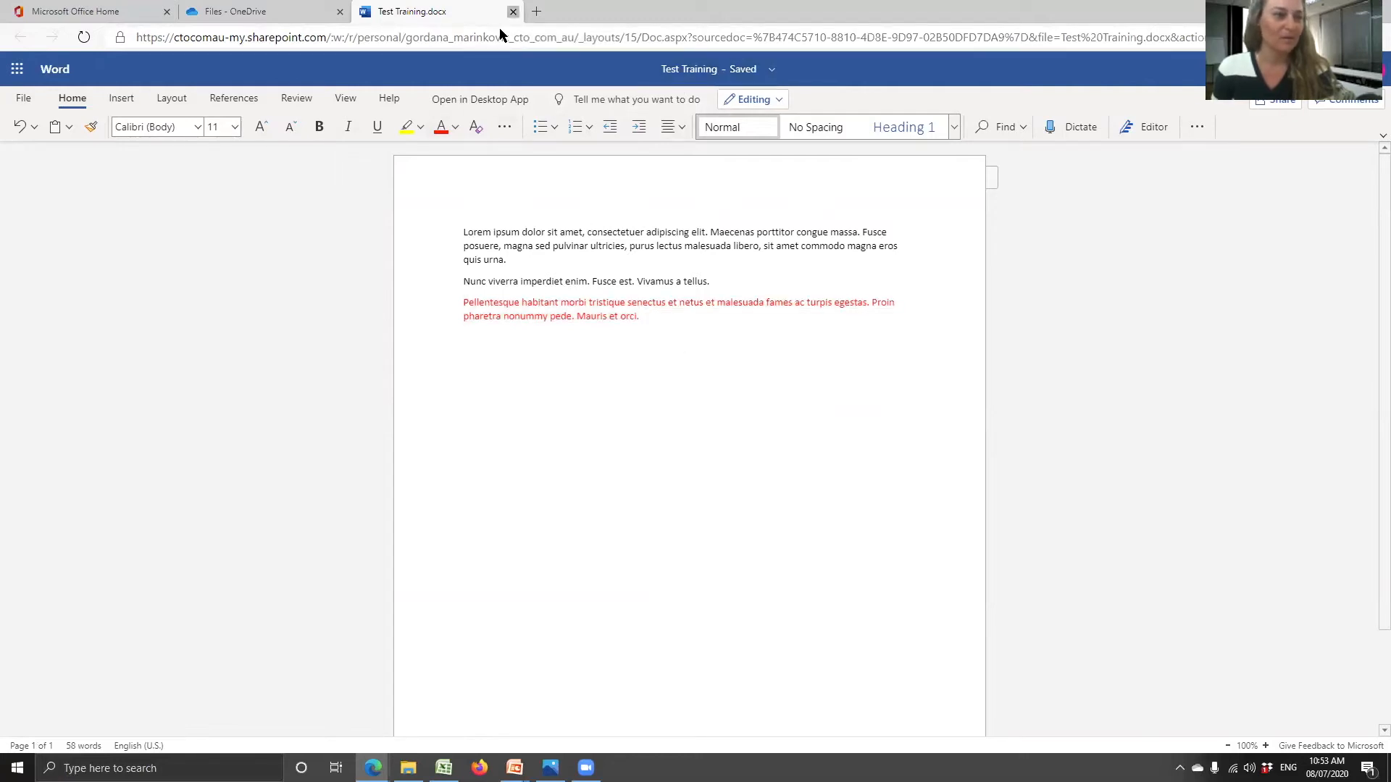
click(513, 11)
click(84, 38)
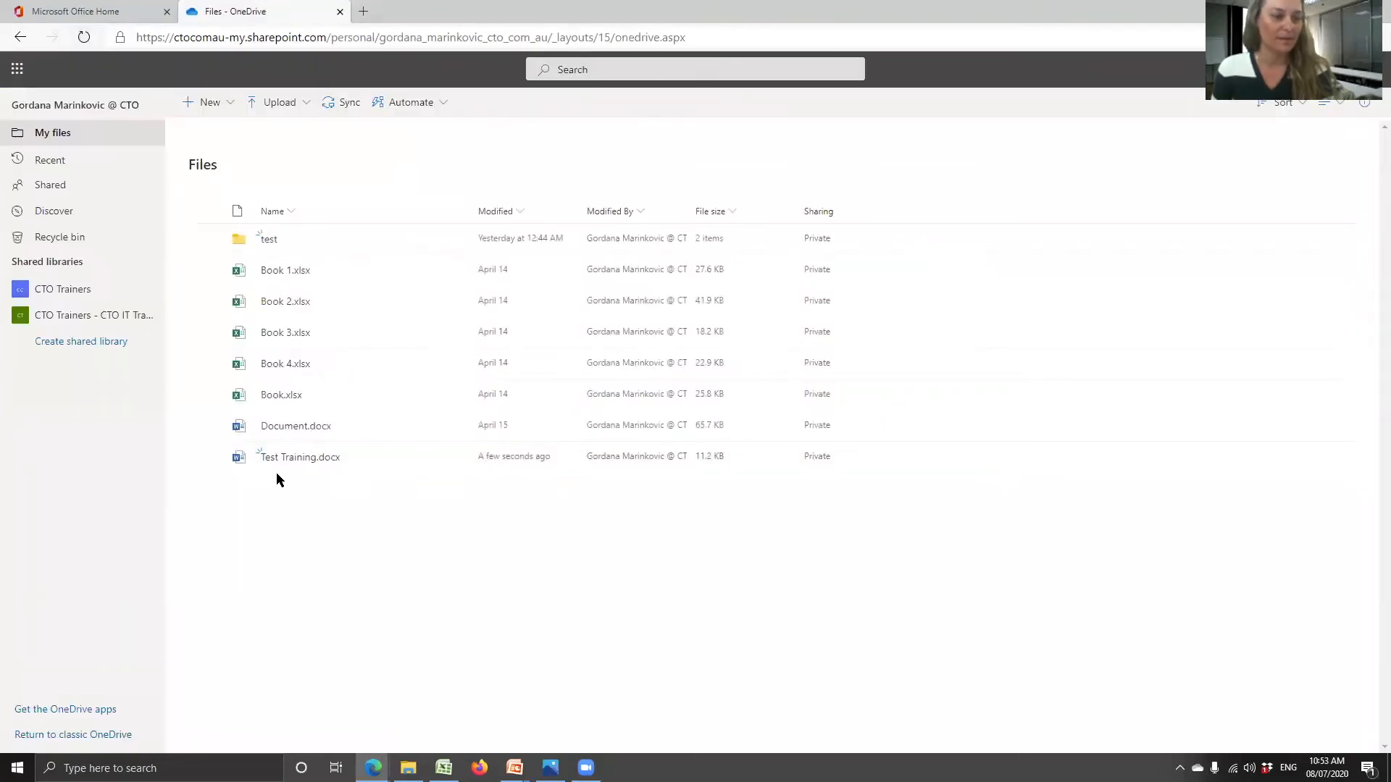
Step: Review the version history of Test Training.docx from the OneDrive file list and close it
mouse_move(307, 458)
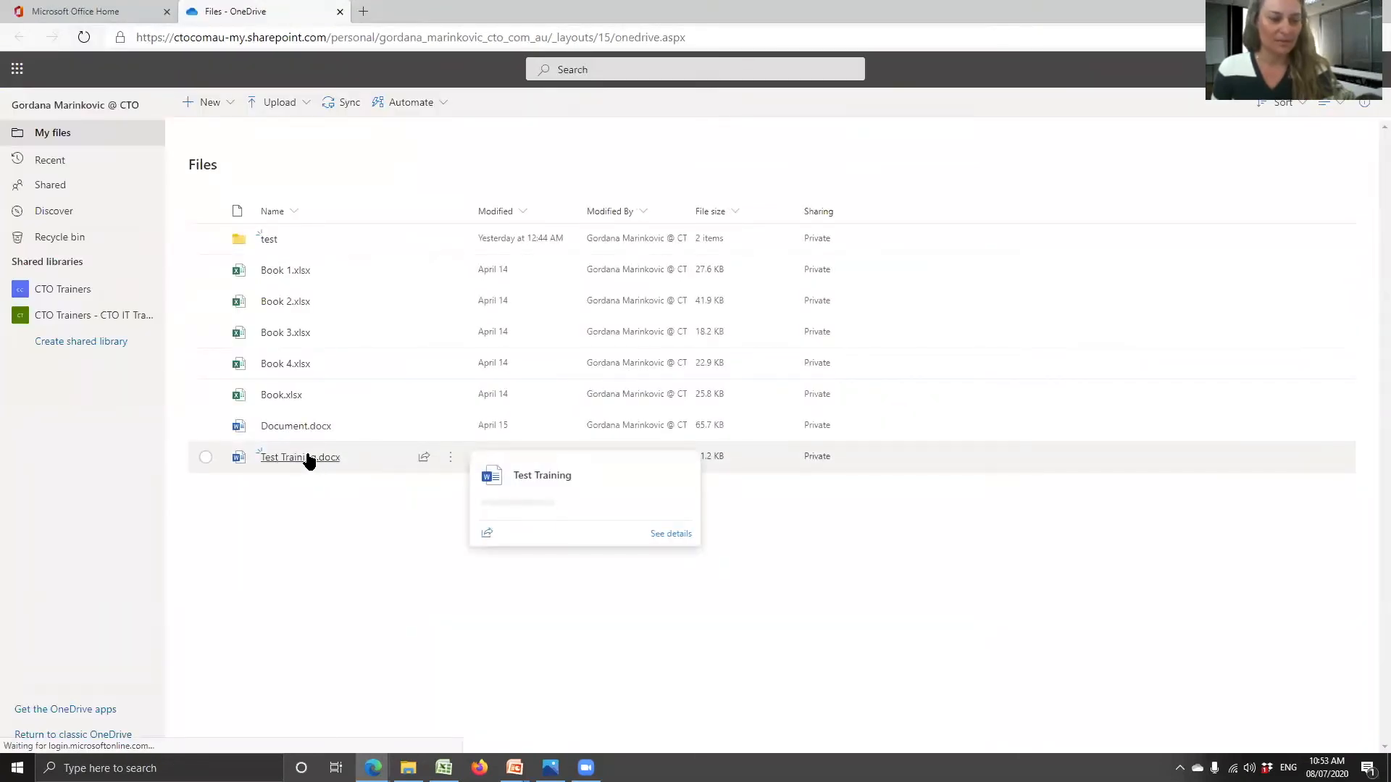
click(451, 460)
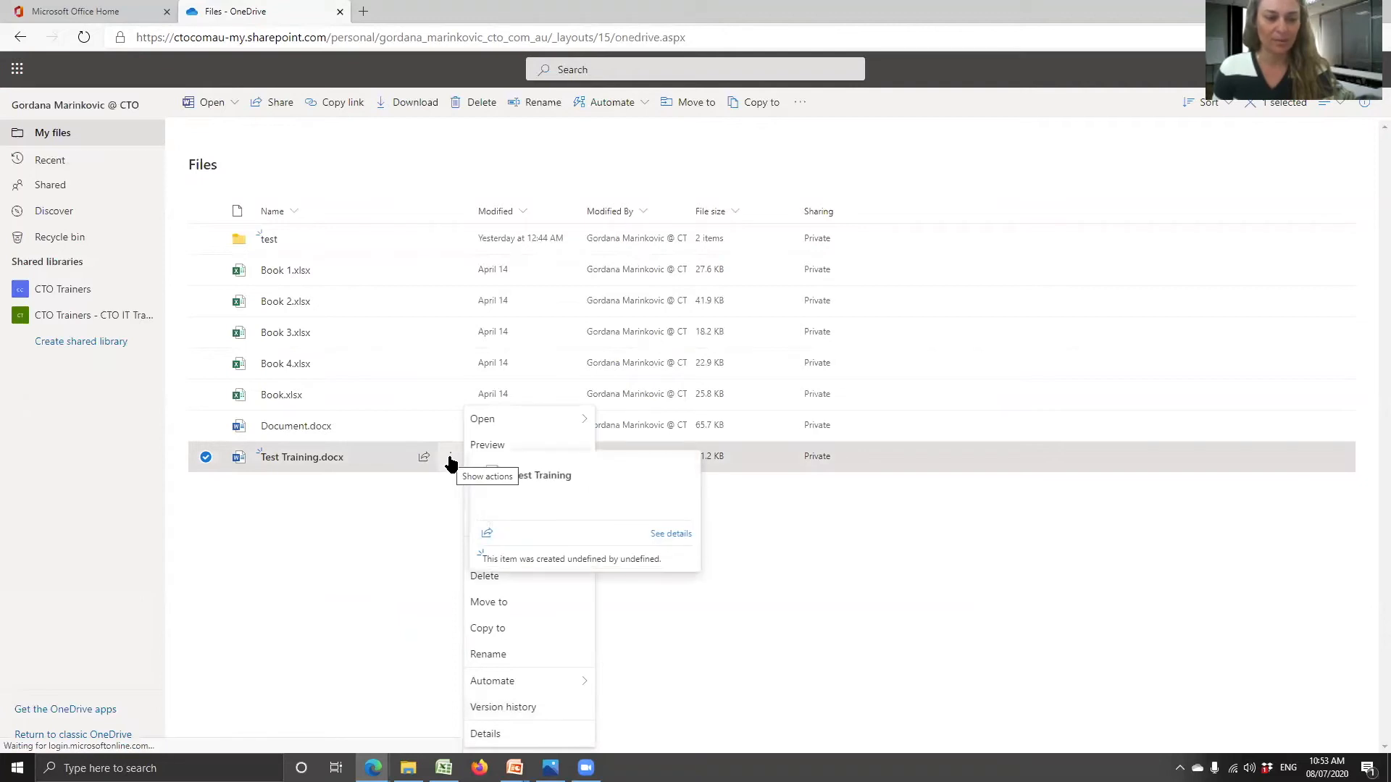
click(523, 709)
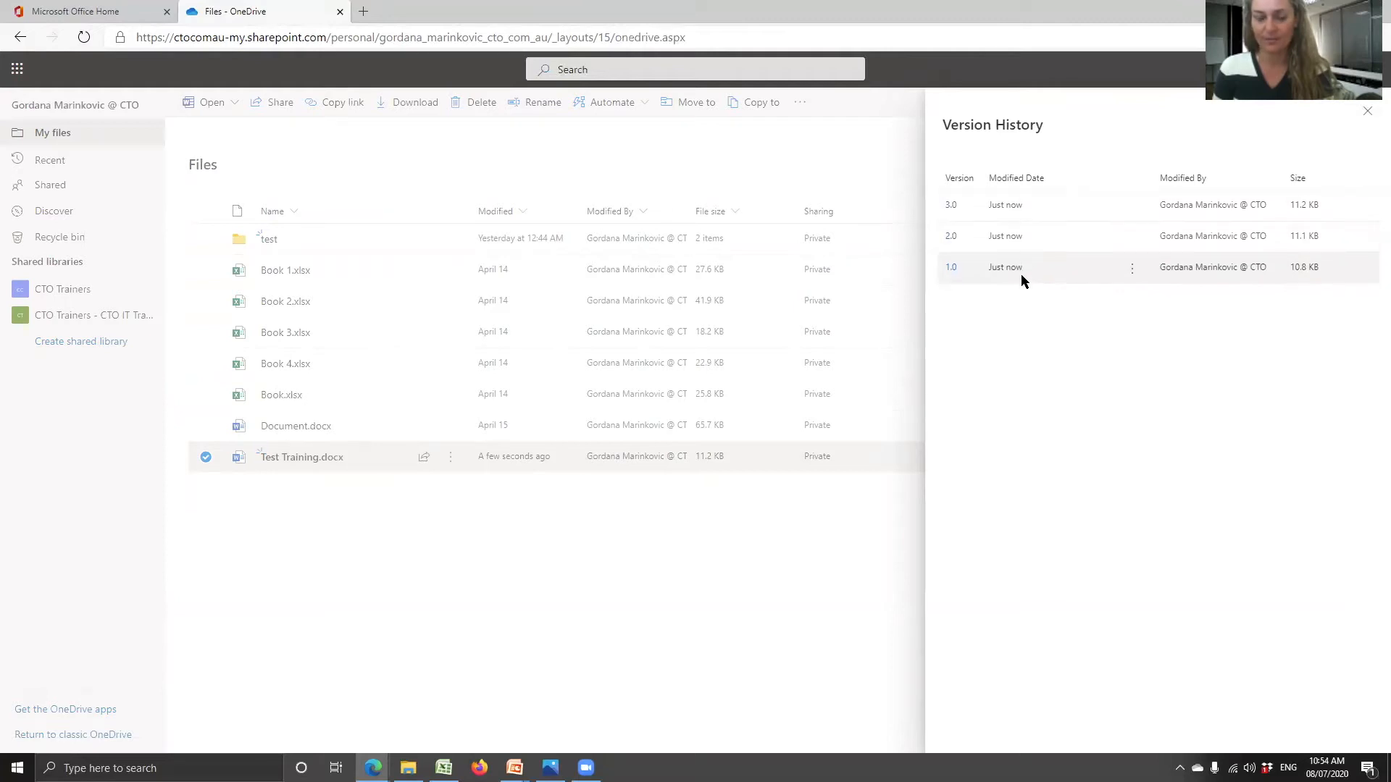
click(1366, 114)
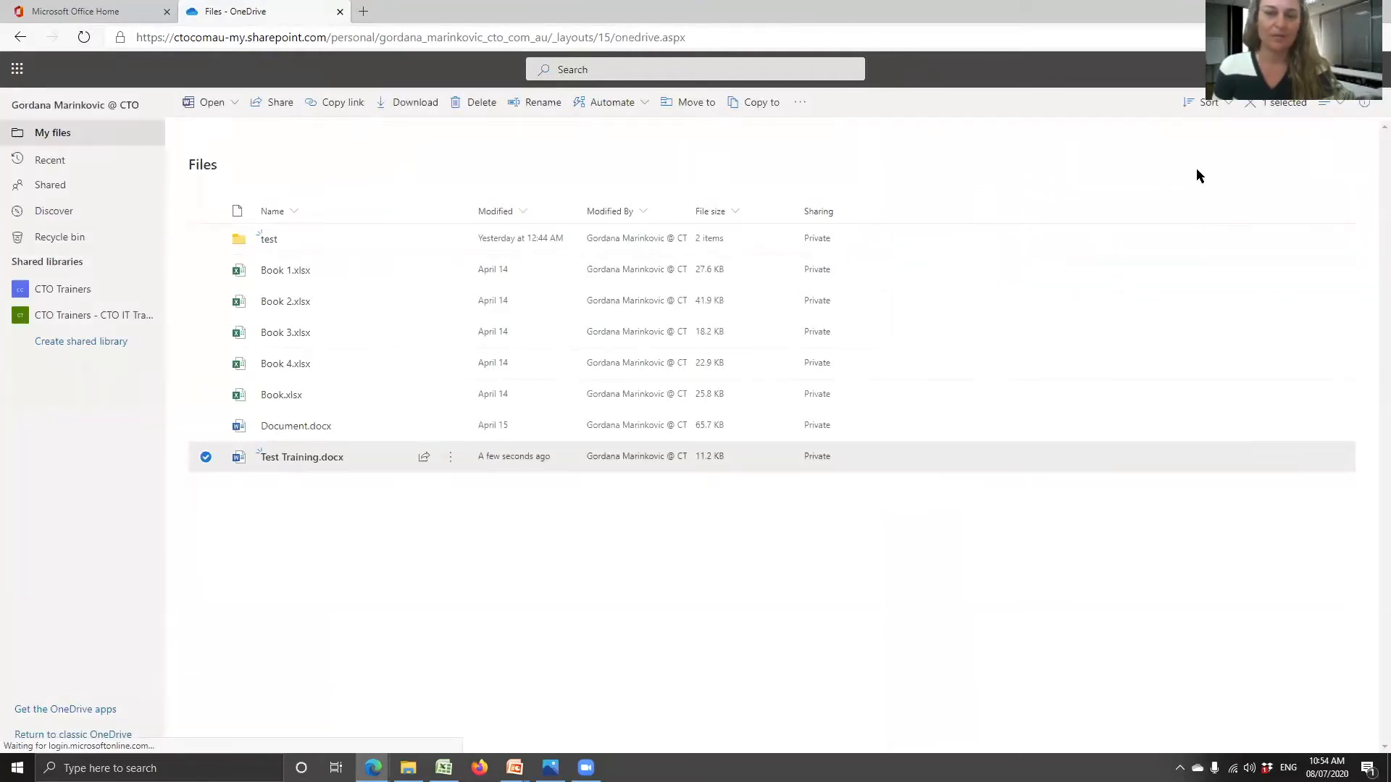
Step: Open Test Training.docx and show its version history inside the document editor
click(300, 459)
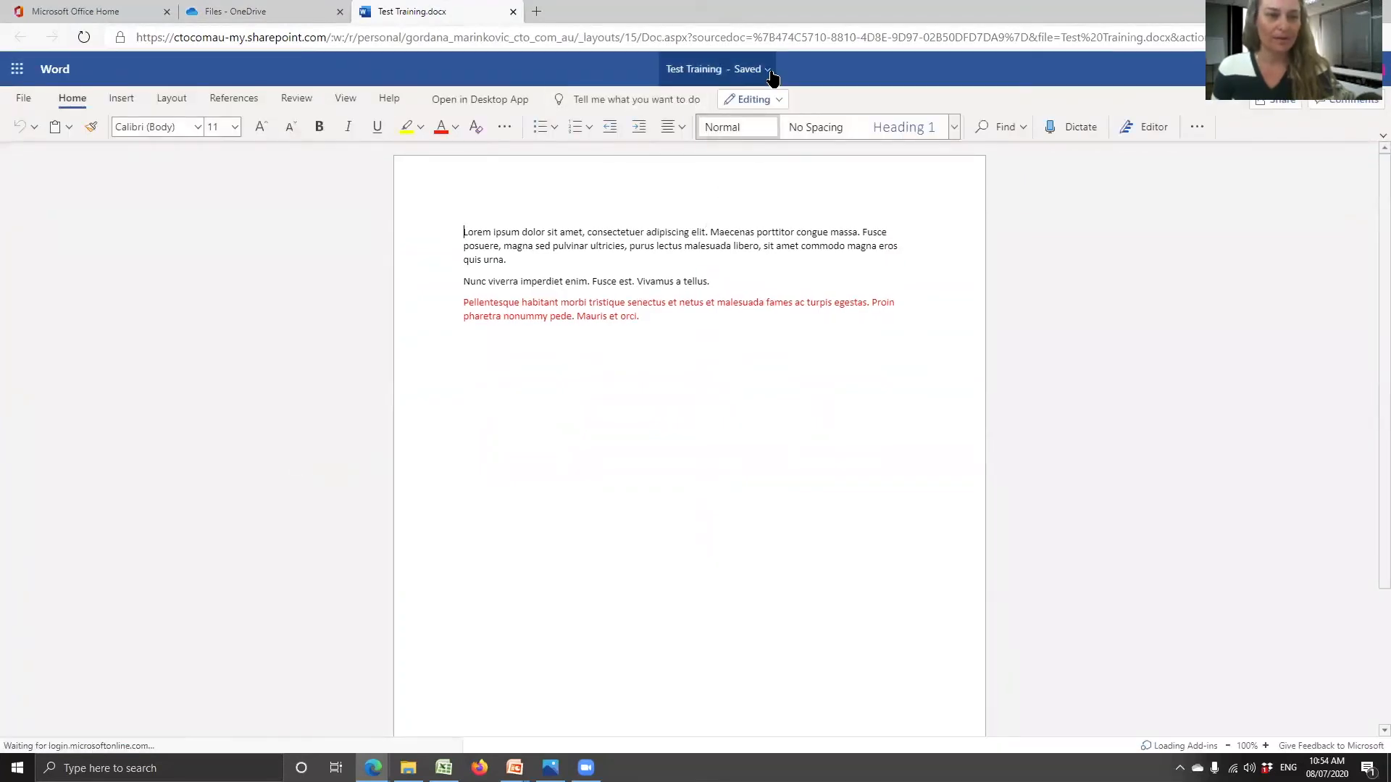
click(769, 70)
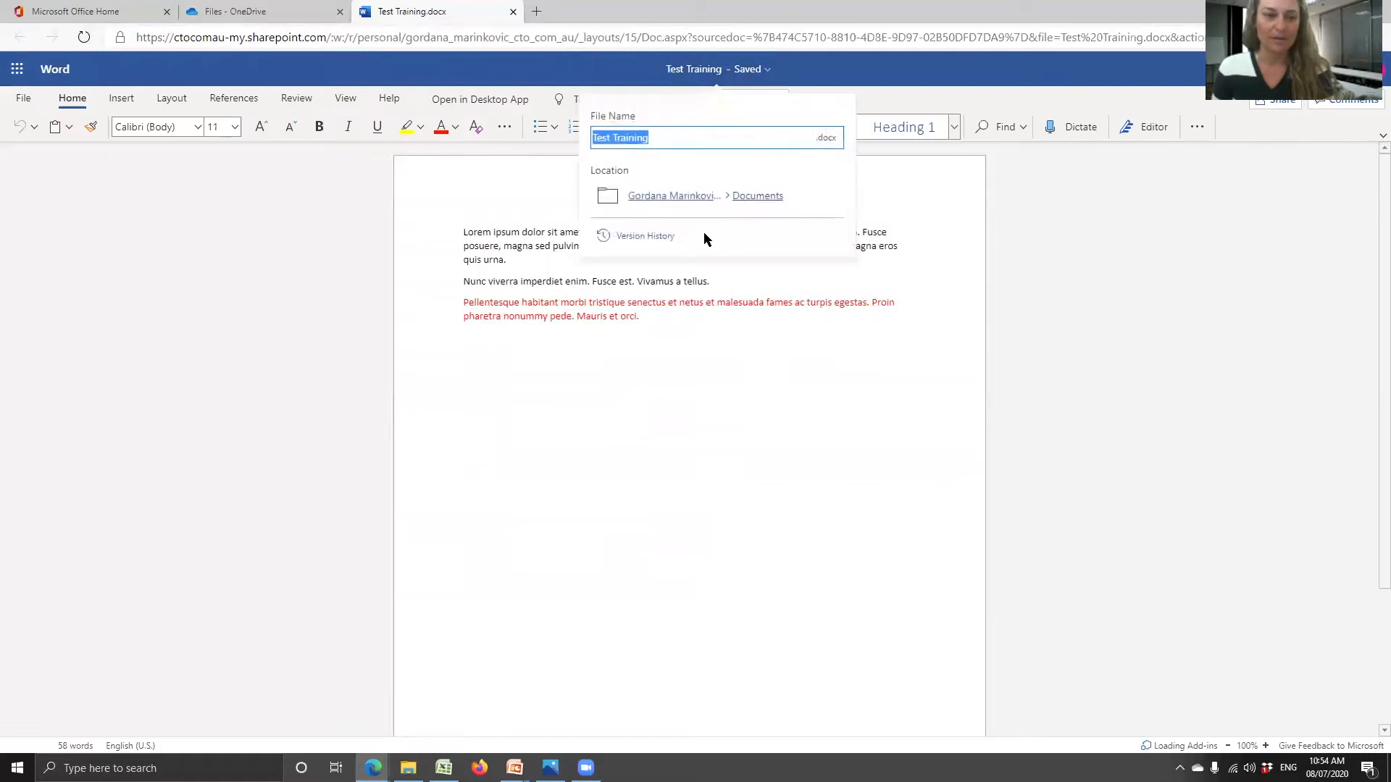
click(656, 237)
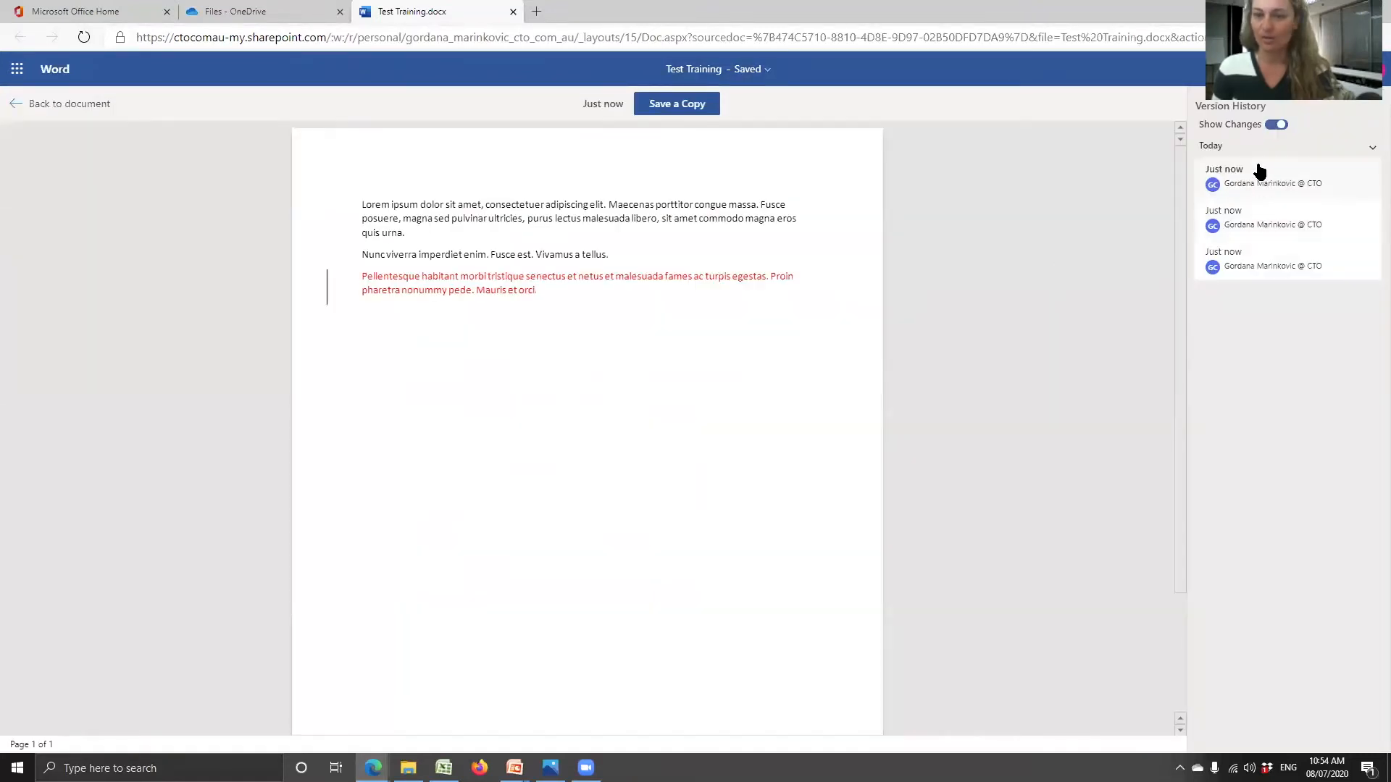
Step: Compare the changes shown in each saved version of the document, and close the document
click(1248, 226)
click(1239, 259)
click(1246, 229)
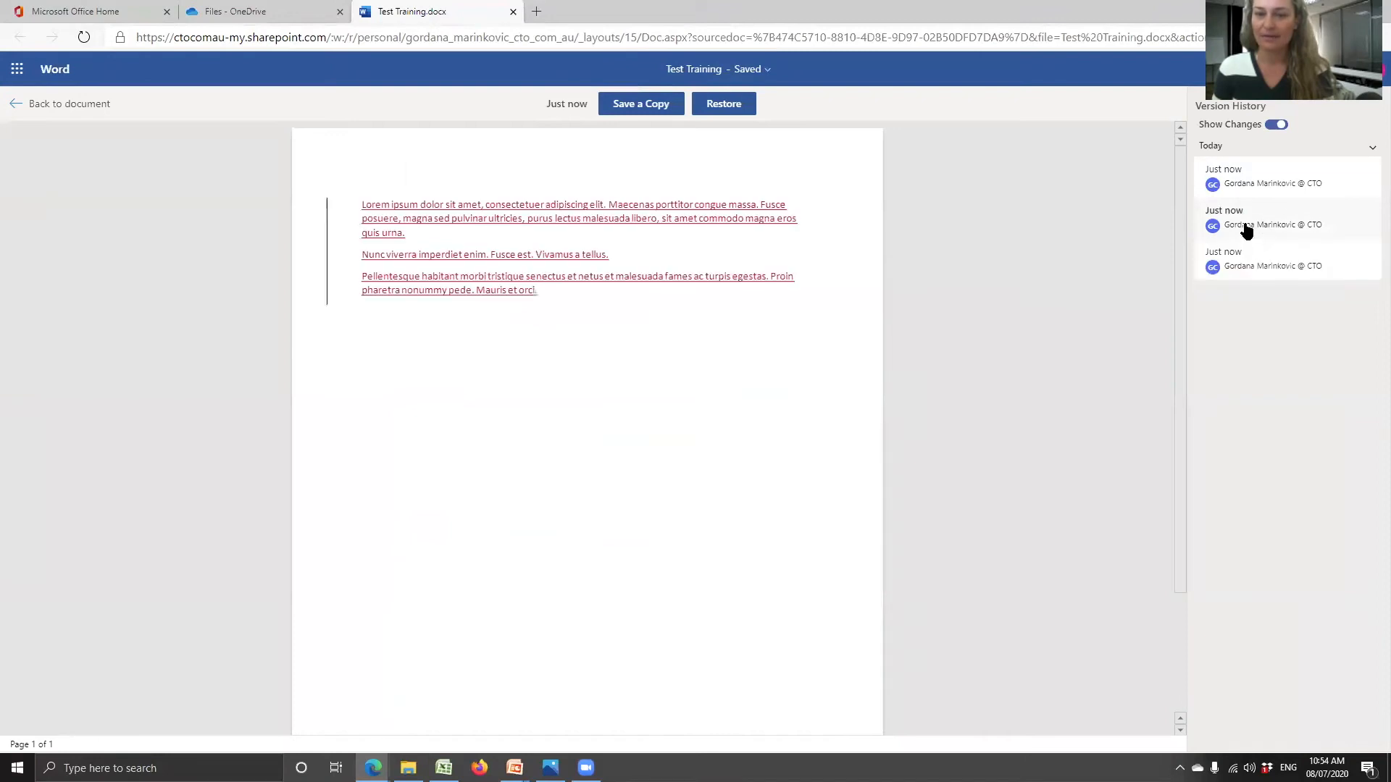
click(1243, 181)
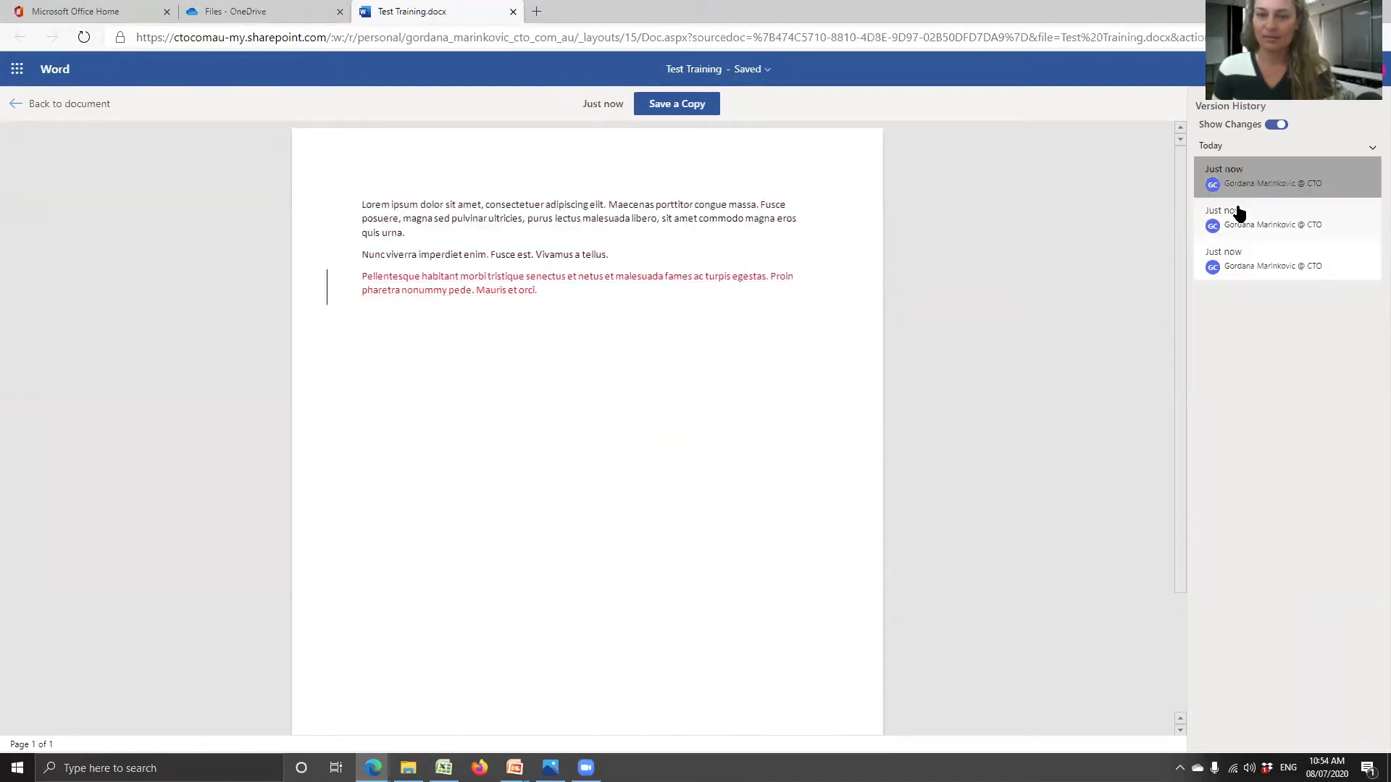
click(1239, 214)
click(1246, 186)
click(1245, 231)
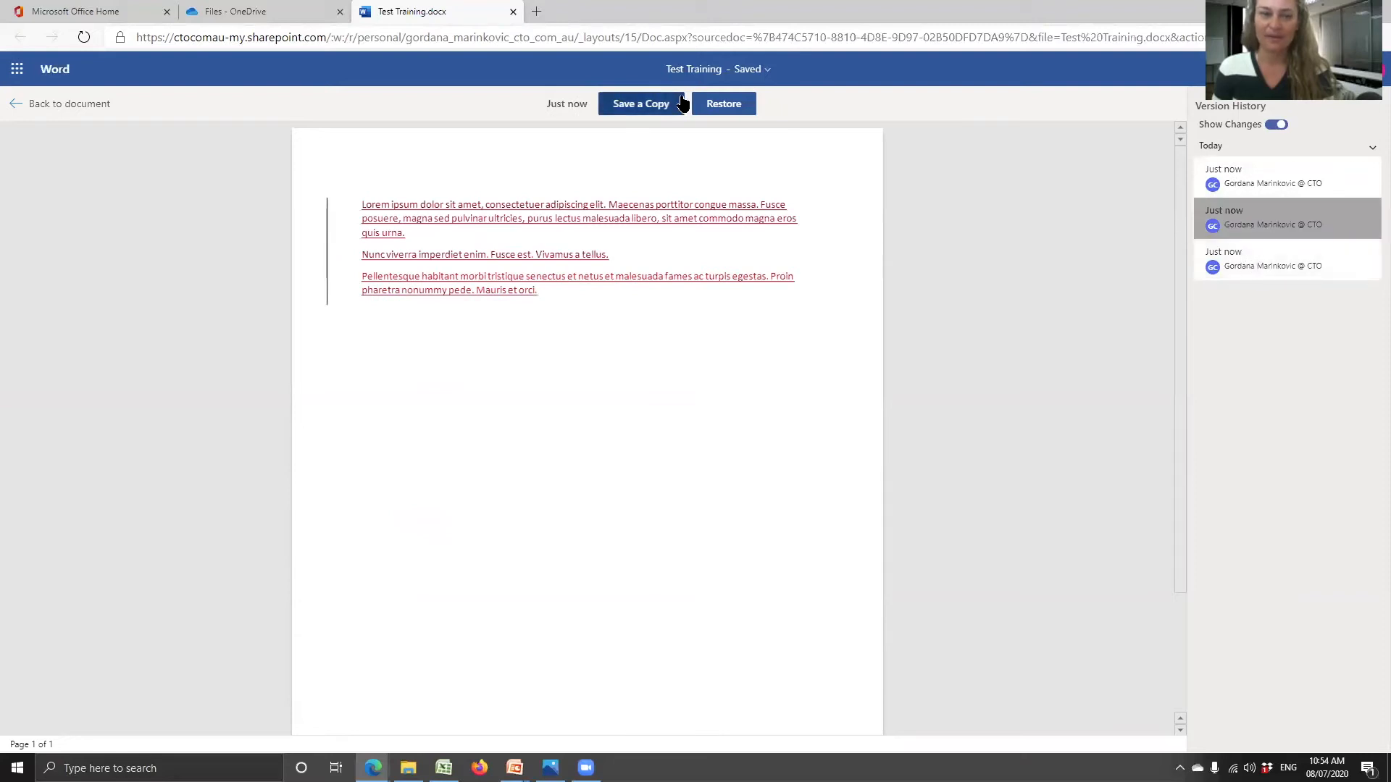
click(1250, 177)
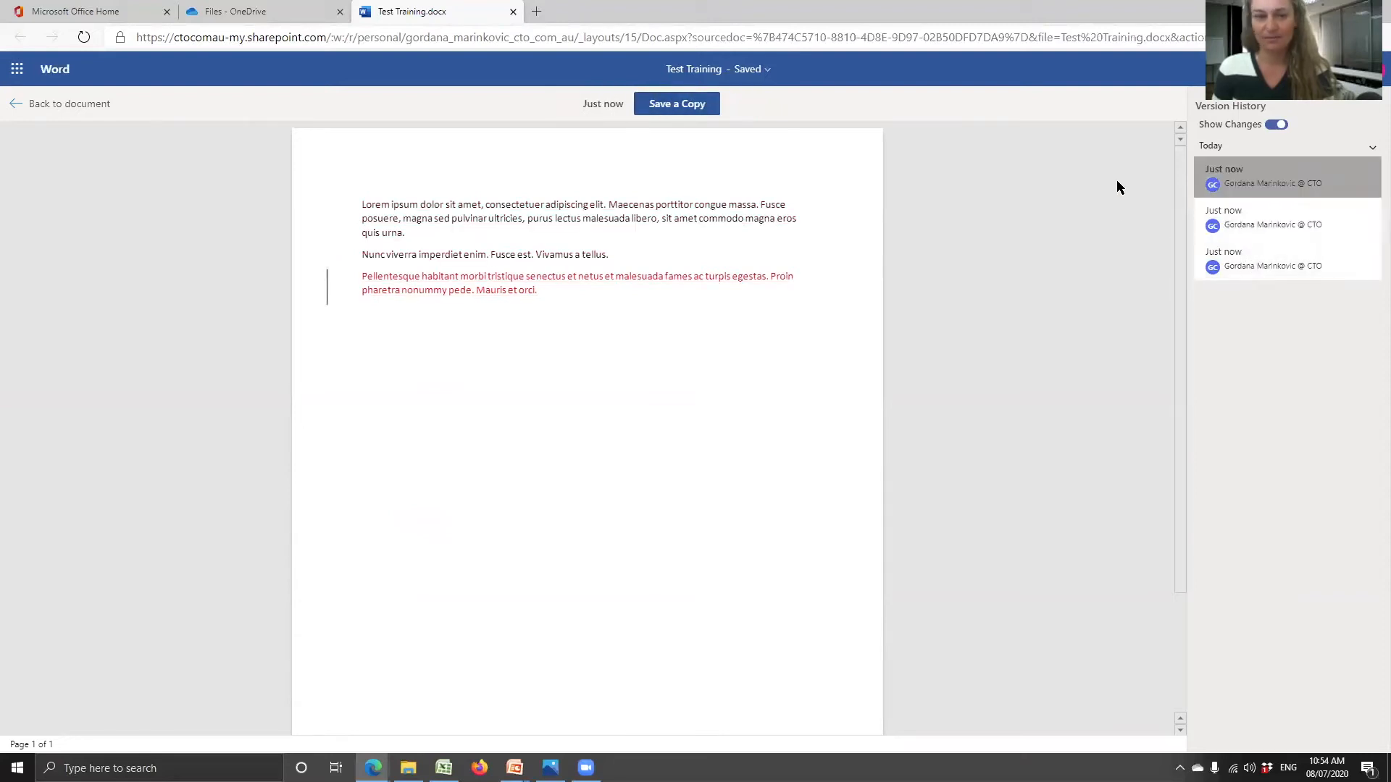
click(518, 23)
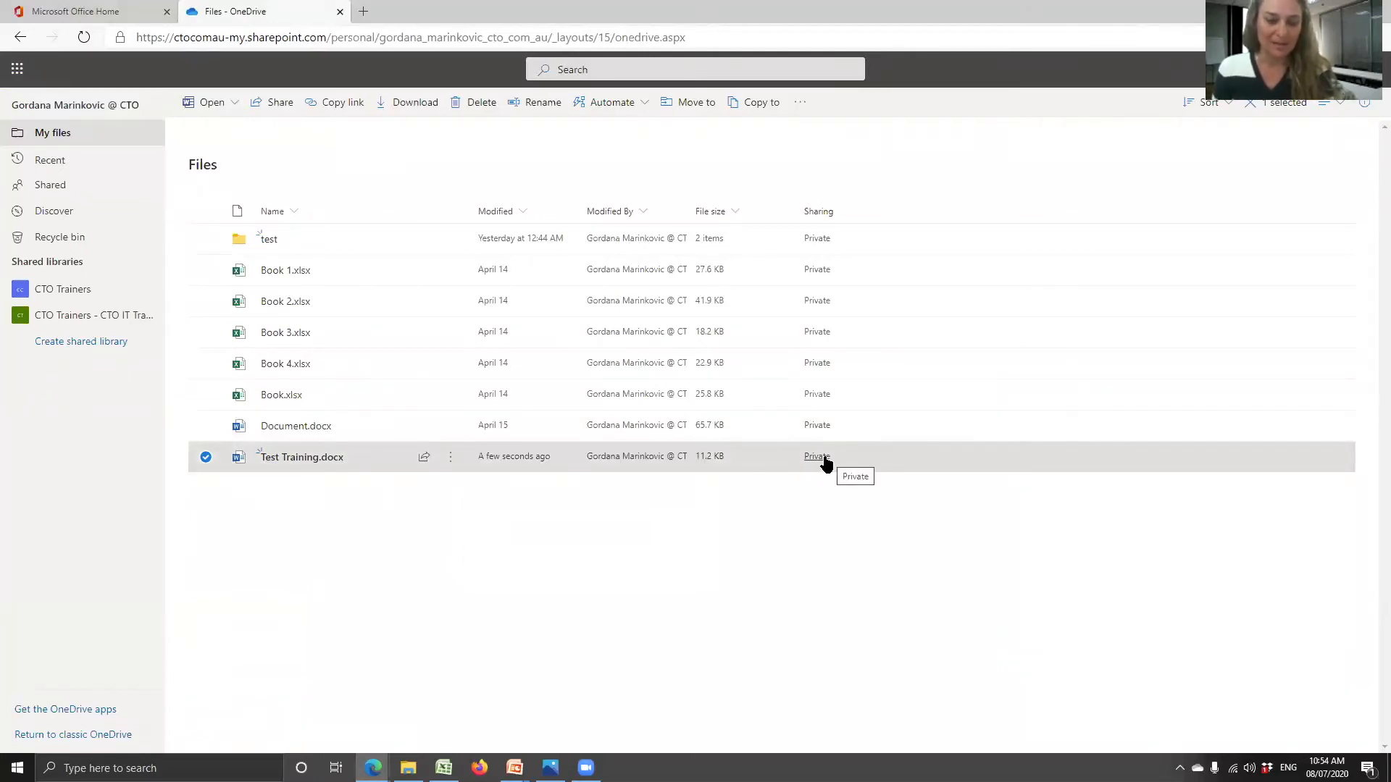
Step: Open the sharing link settings for Test Training.docx, try the audience options, and choose people in Corporate Training Options with the link
click(426, 471)
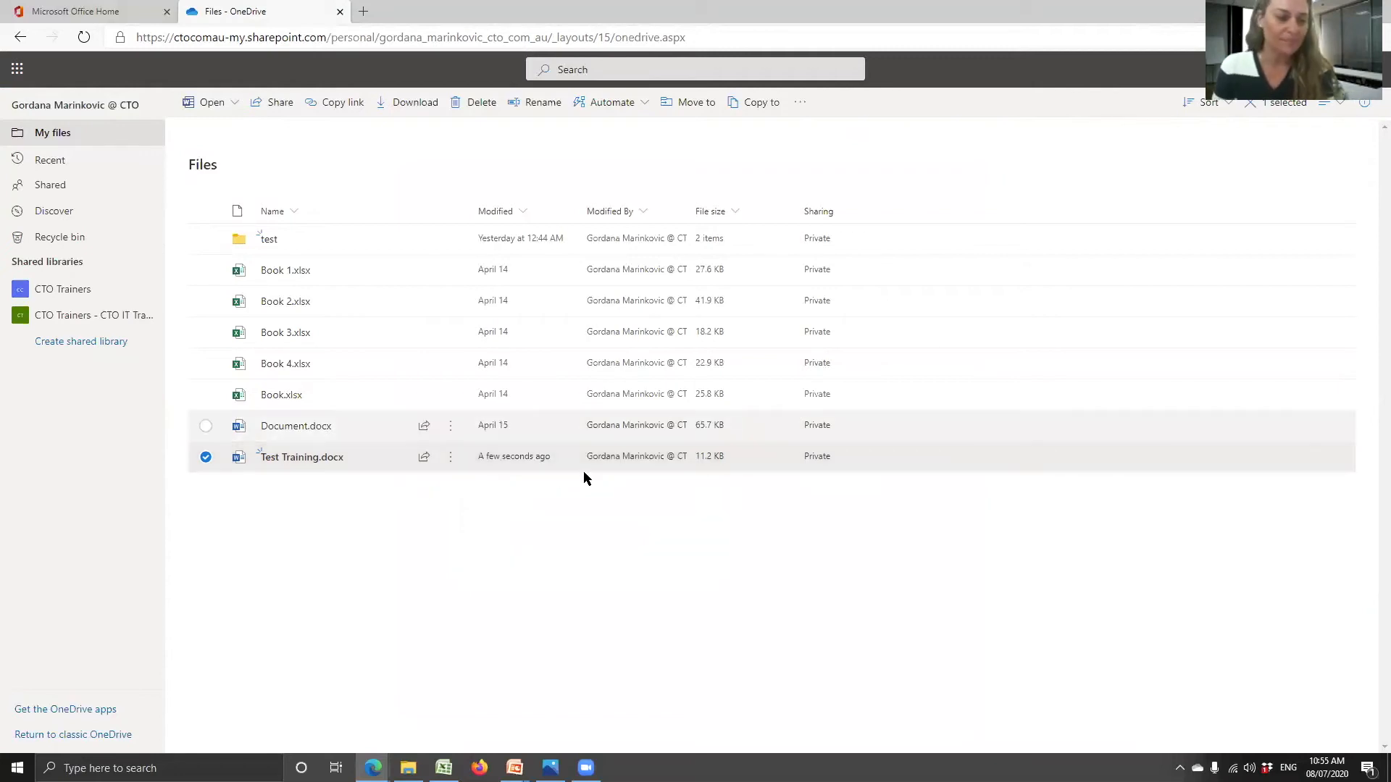
mouse_move(424, 460)
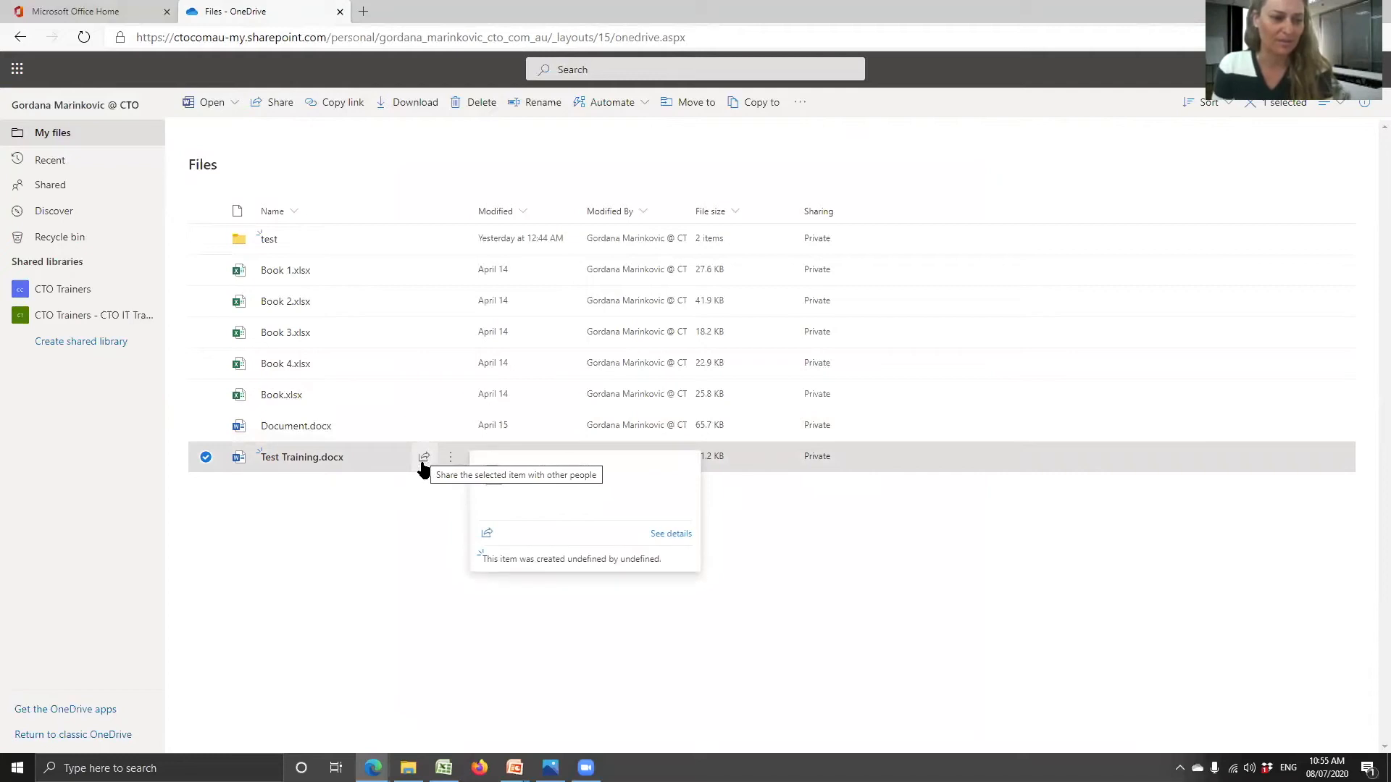
click(425, 461)
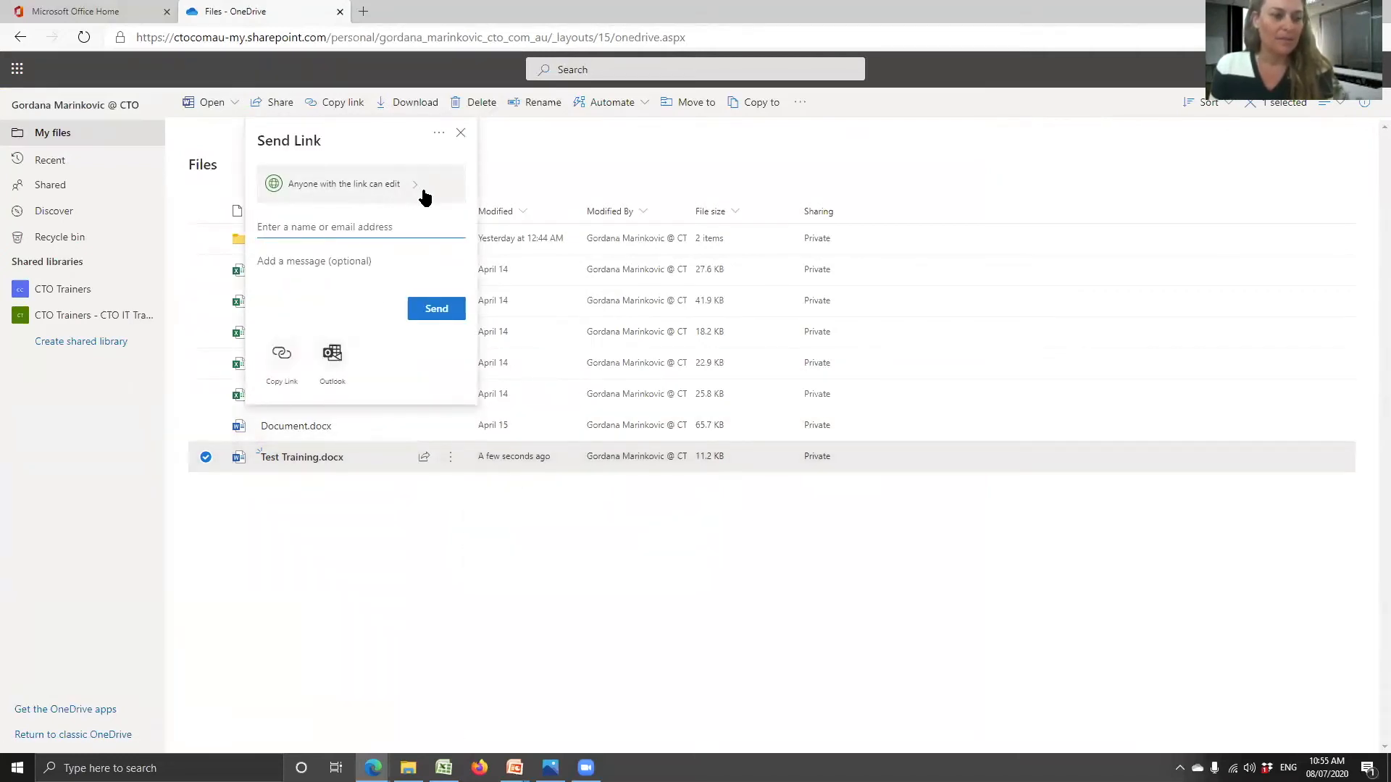
click(414, 188)
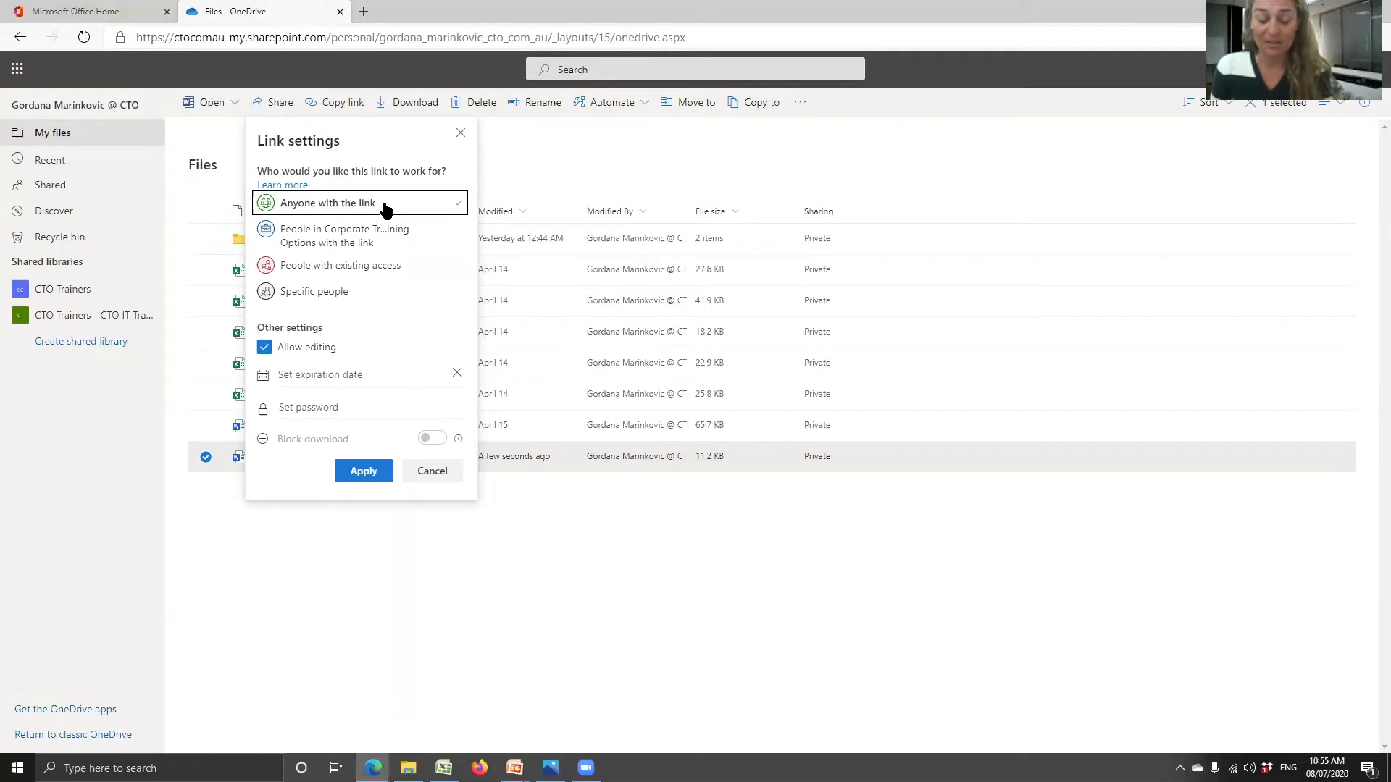
click(339, 248)
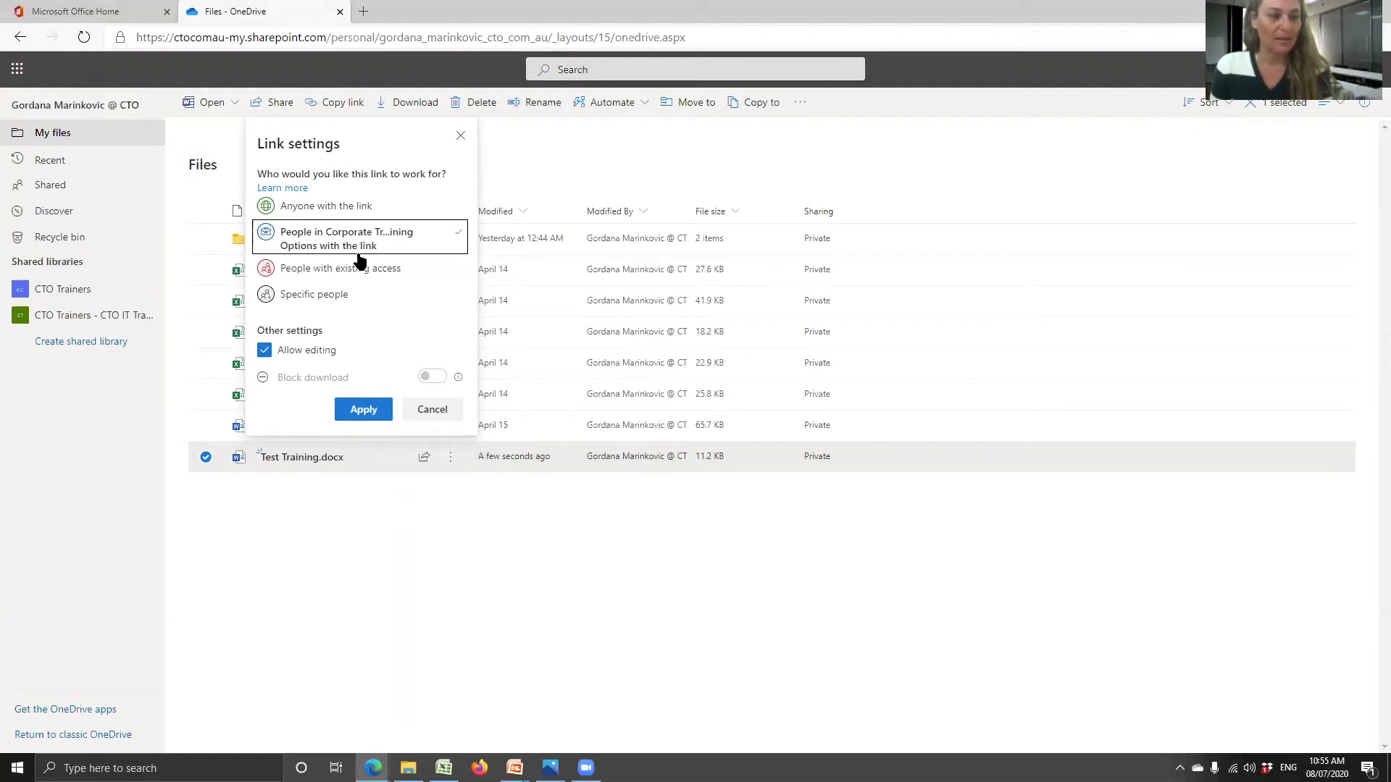
click(355, 274)
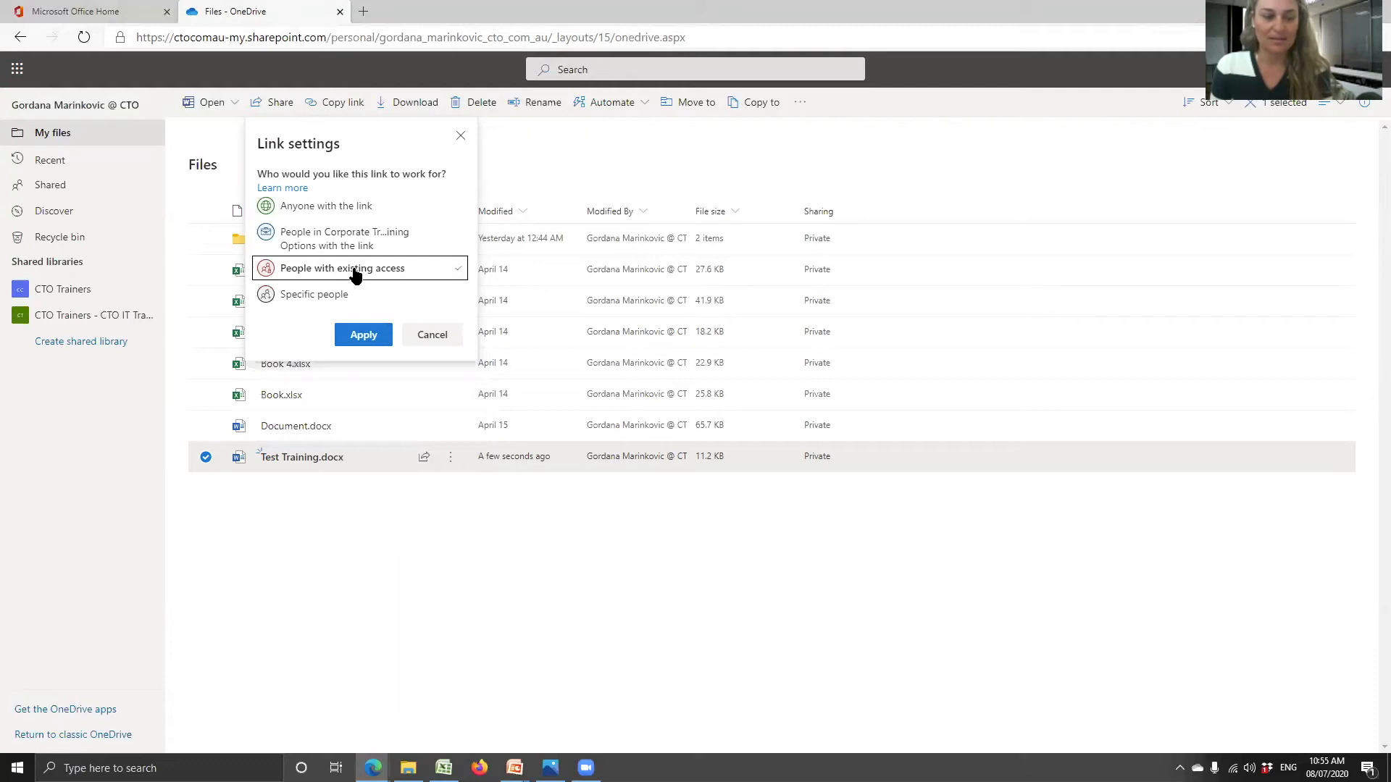
click(339, 304)
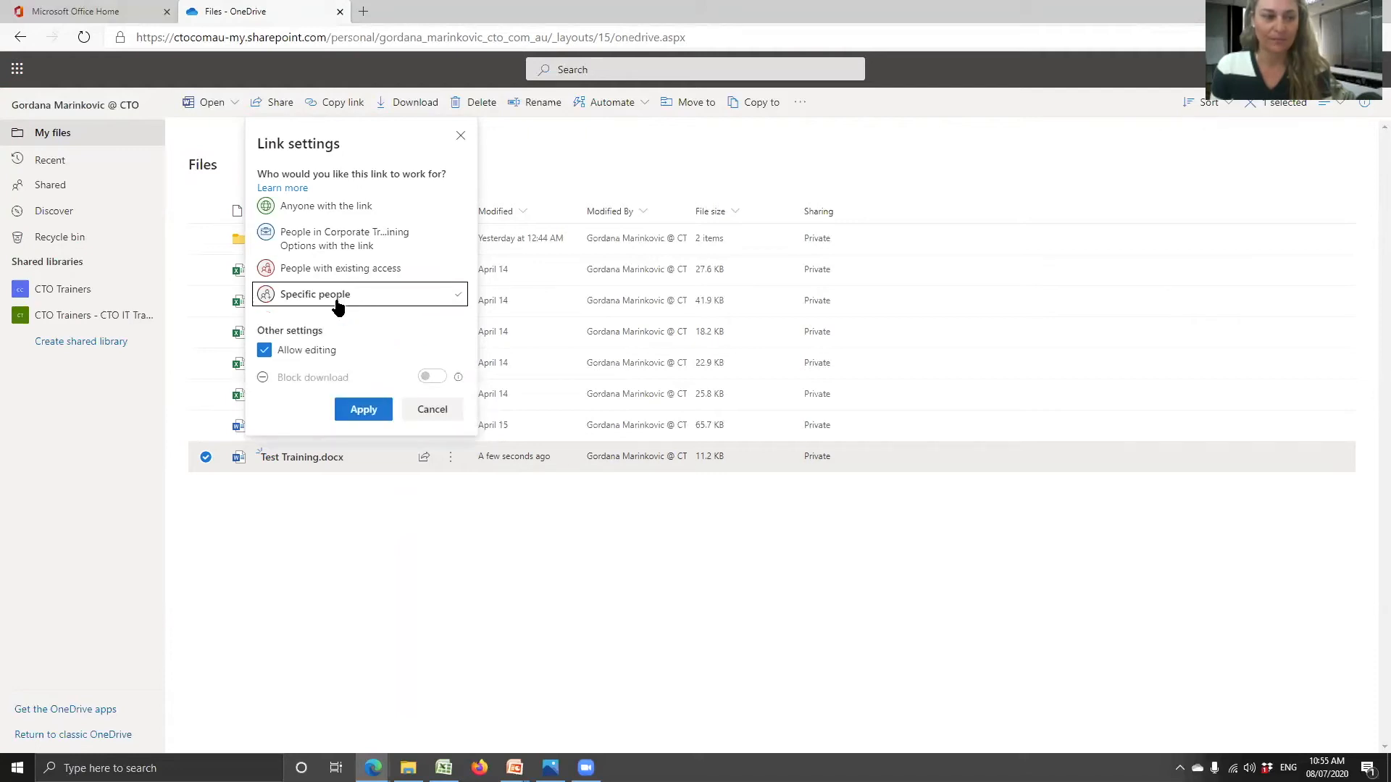
click(335, 236)
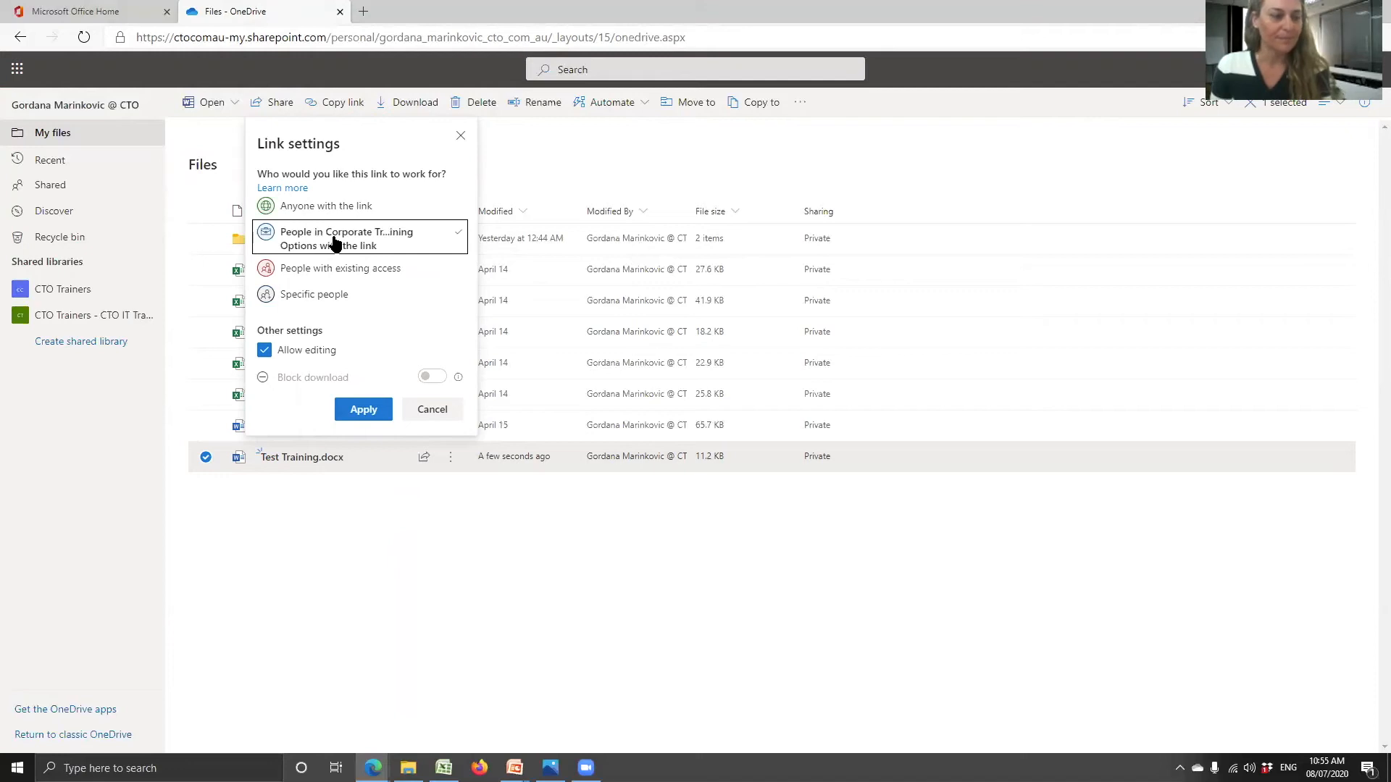
Step: Try a view-only link with downloads blocked, and switch download blocking off and editing back on
click(265, 352)
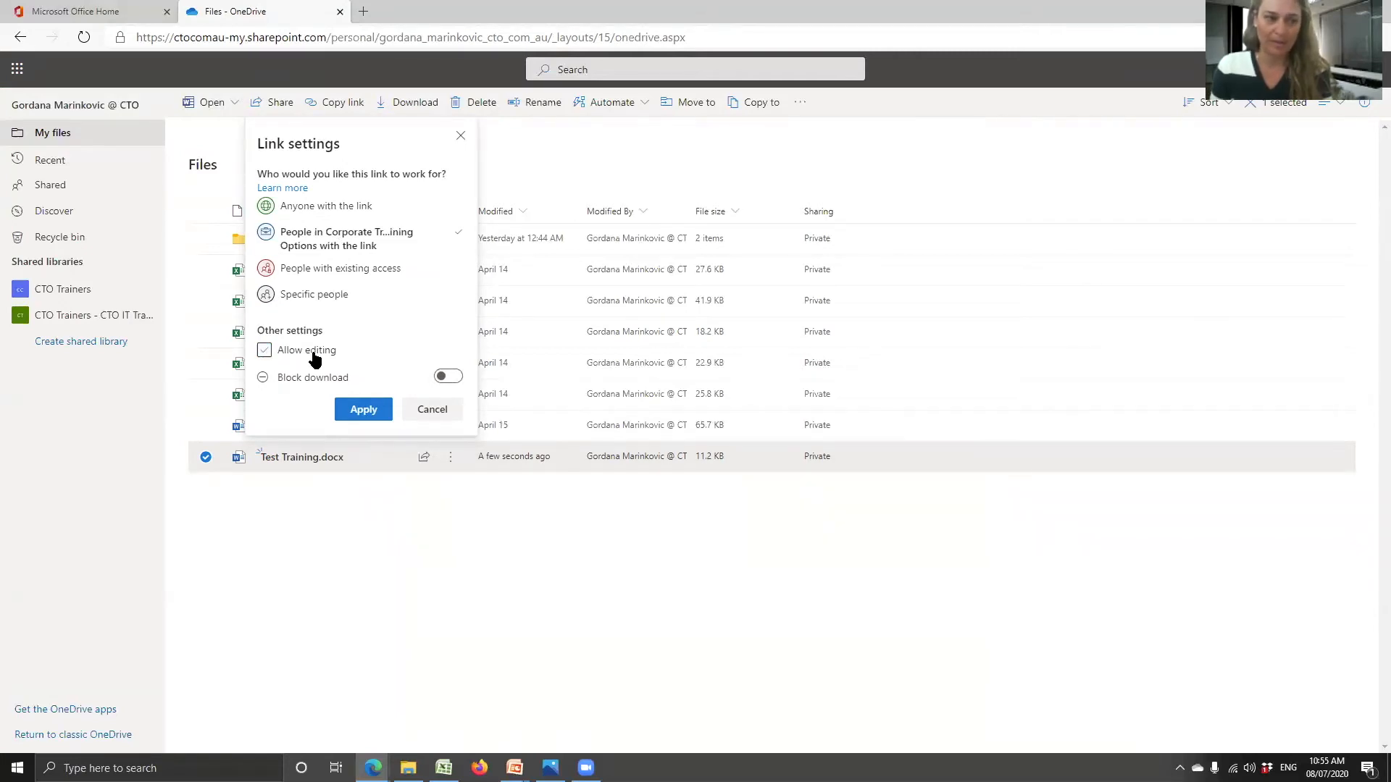
click(449, 378)
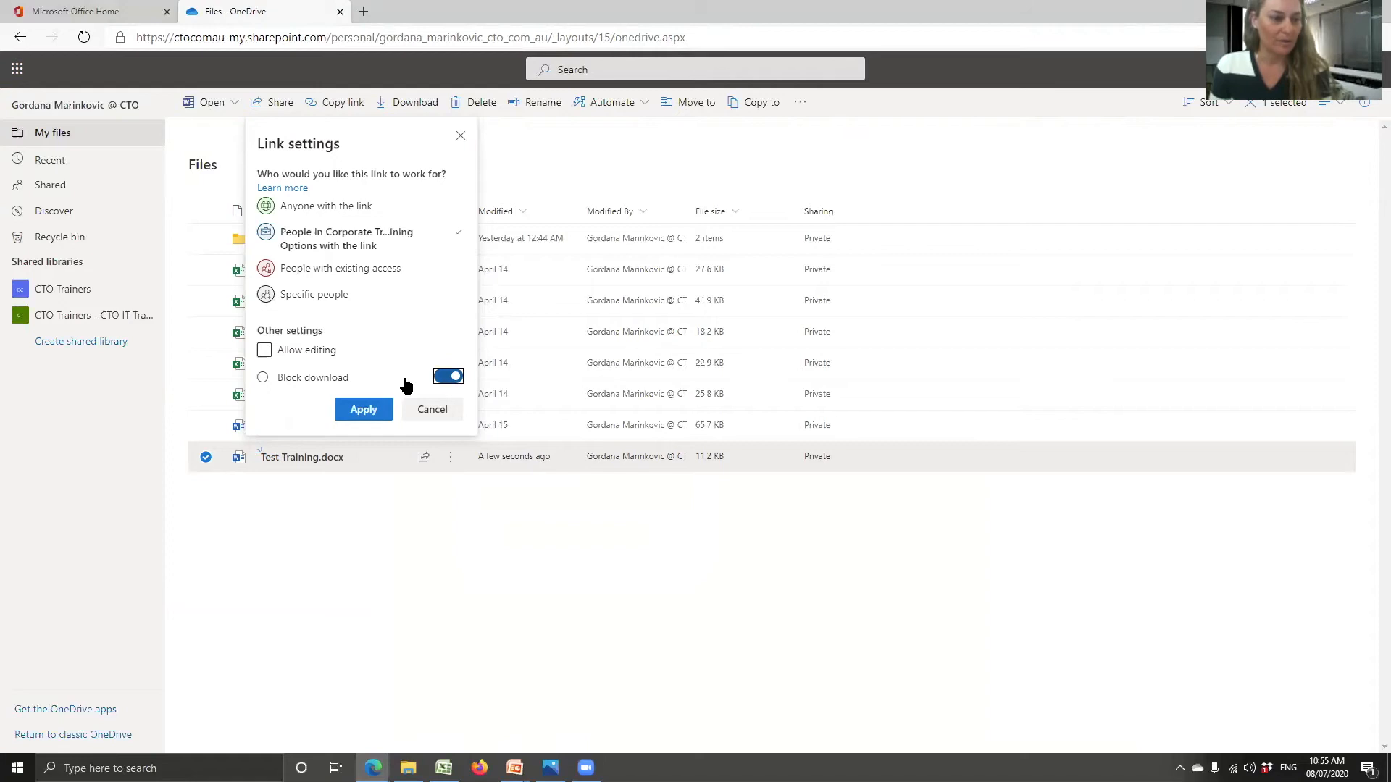
click(449, 376)
click(265, 351)
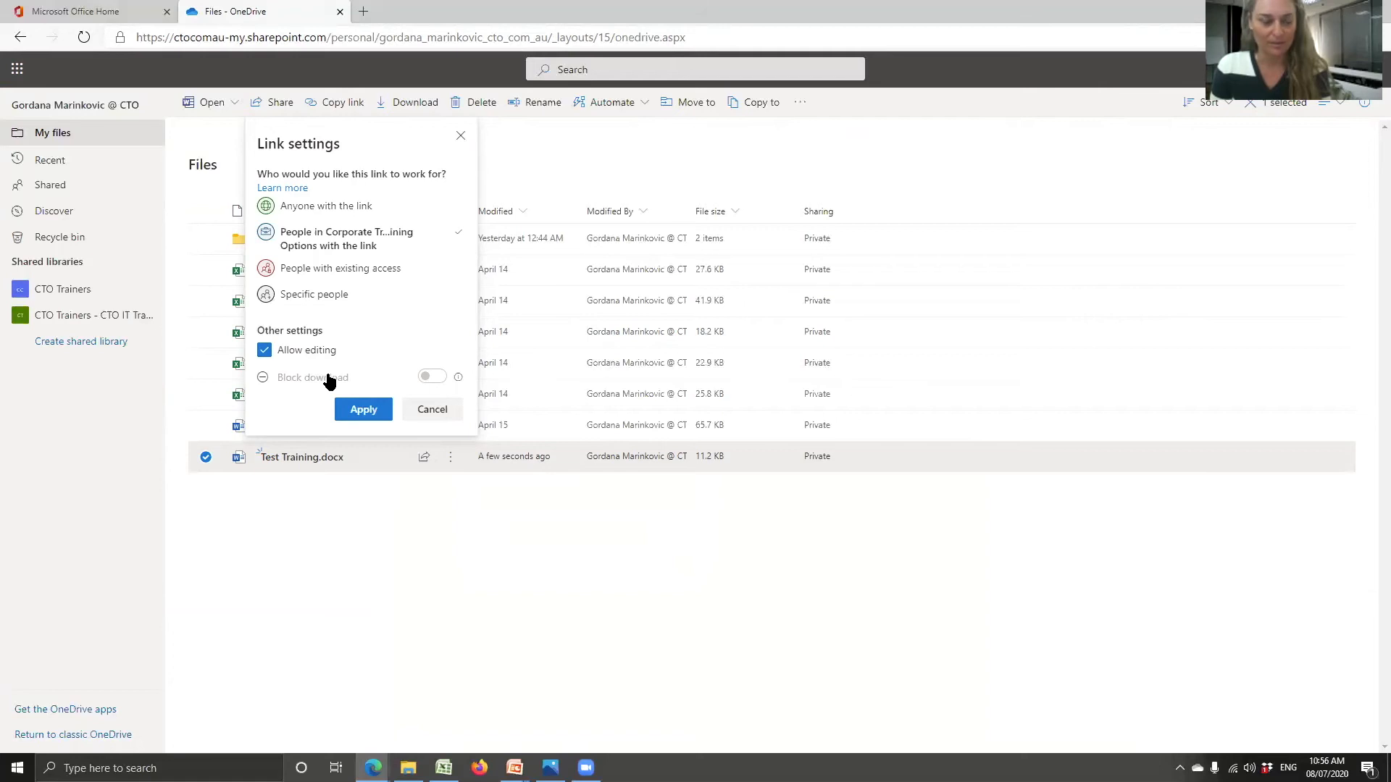
Step: Apply the link settings and send the link to a colleague with a short greeting and "please view document"
click(362, 410)
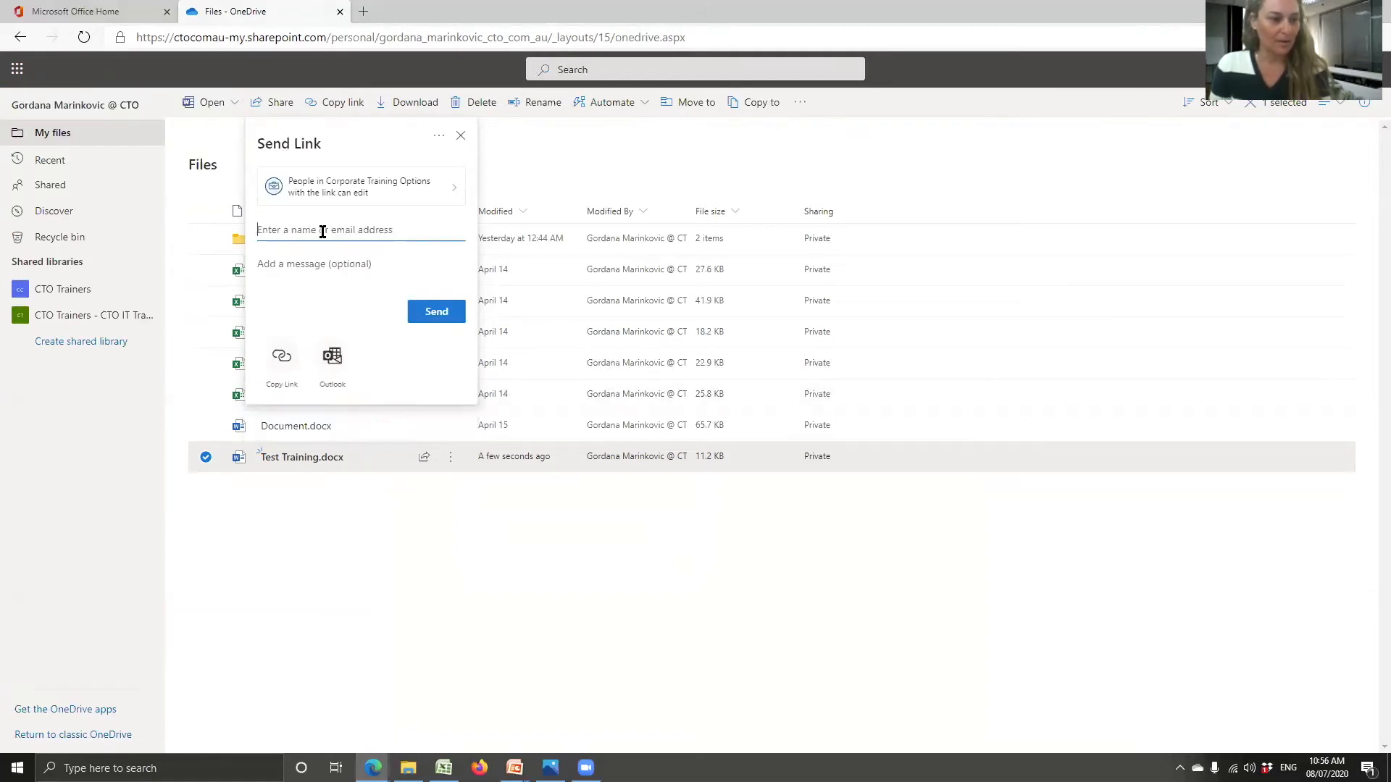
text(rosy)
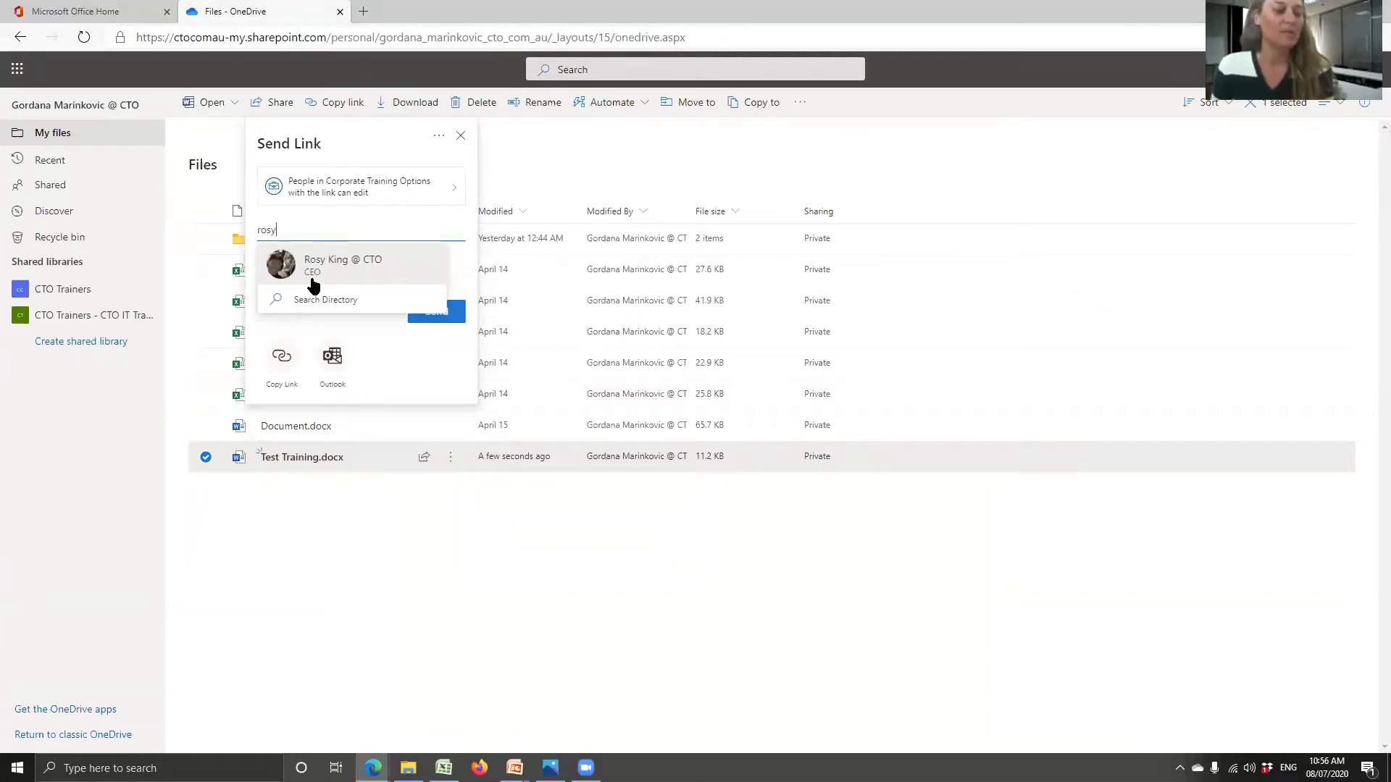
click(328, 267)
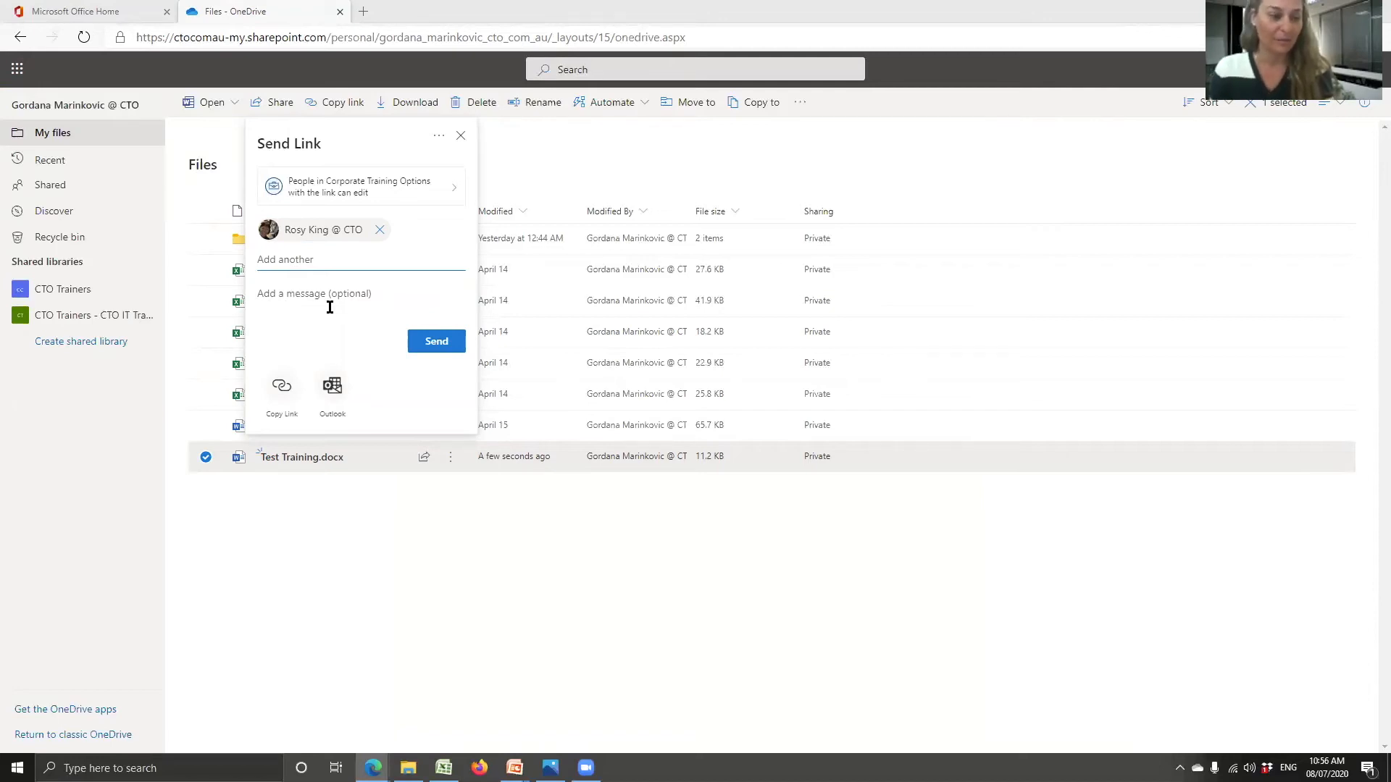
text(H)
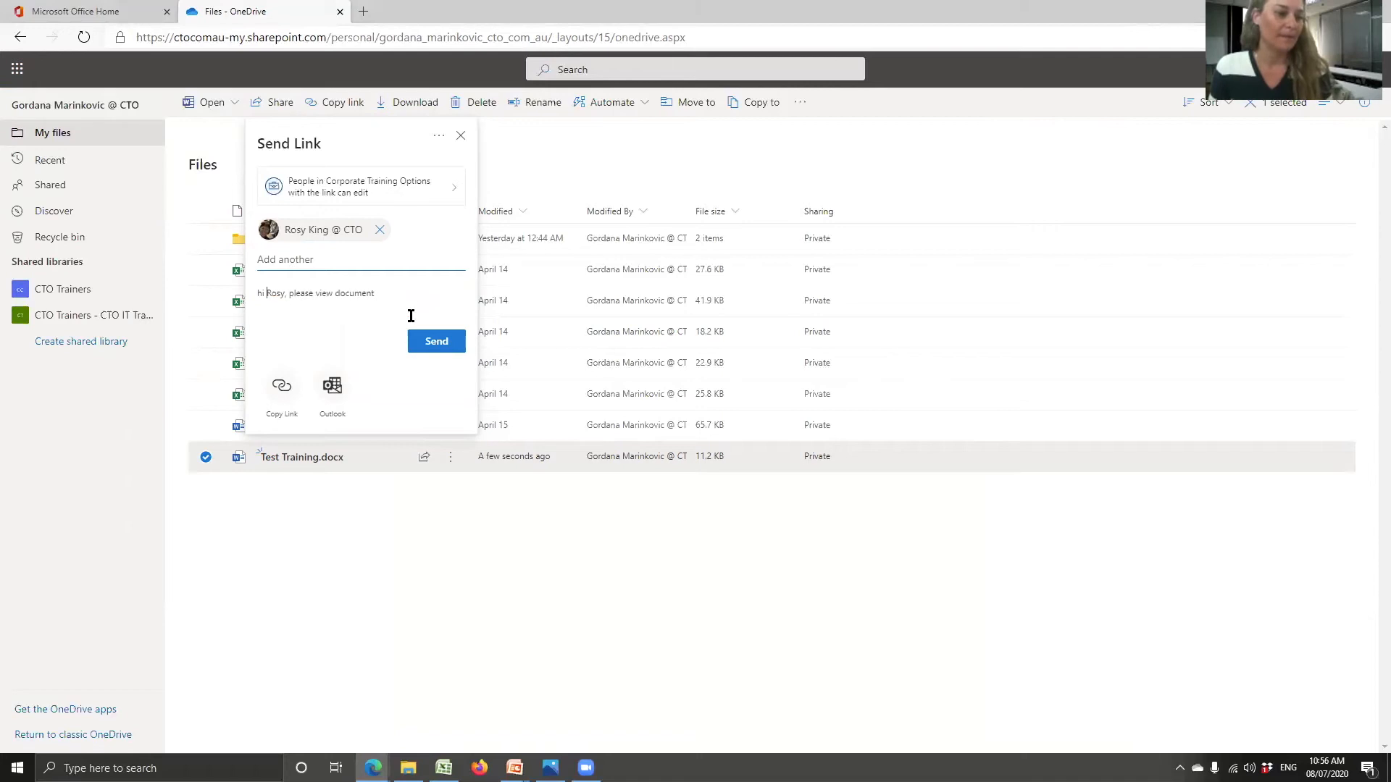
click(436, 339)
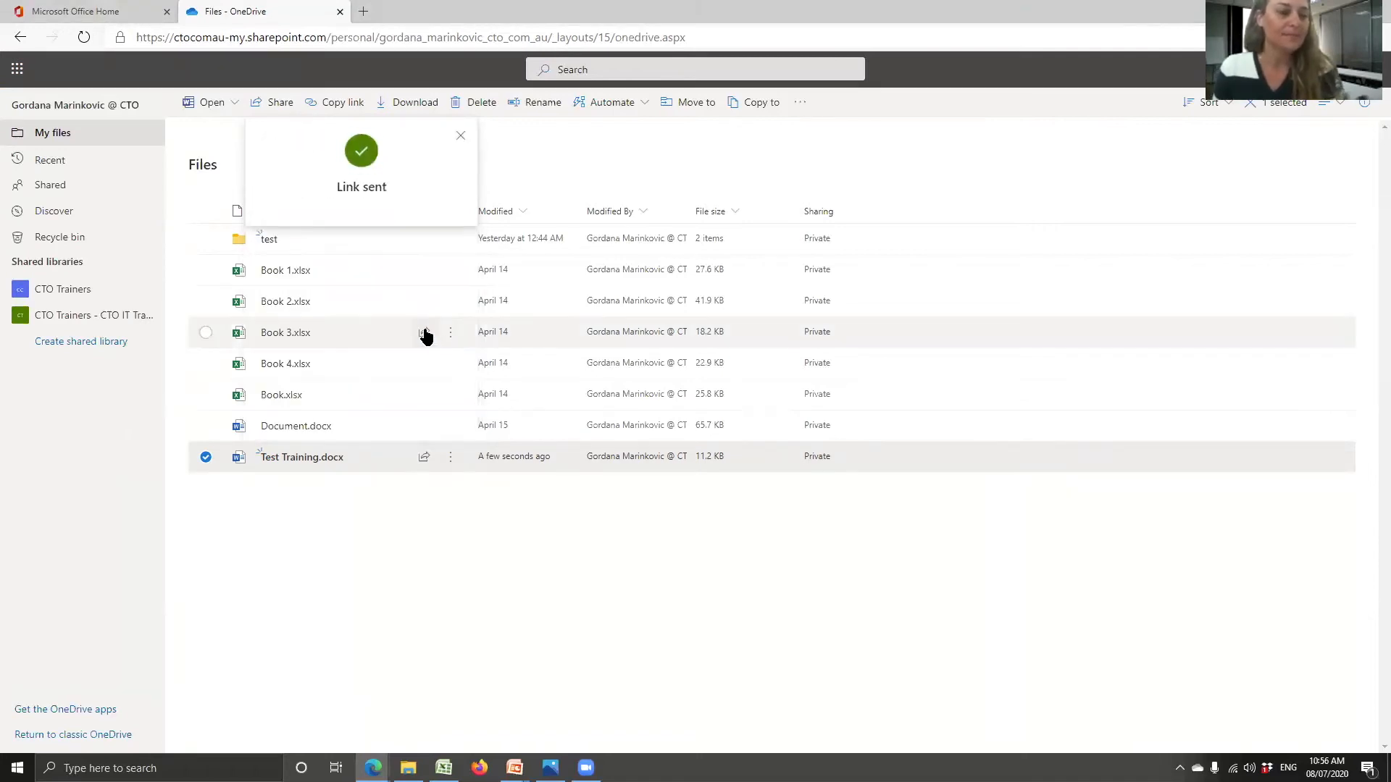
click(460, 138)
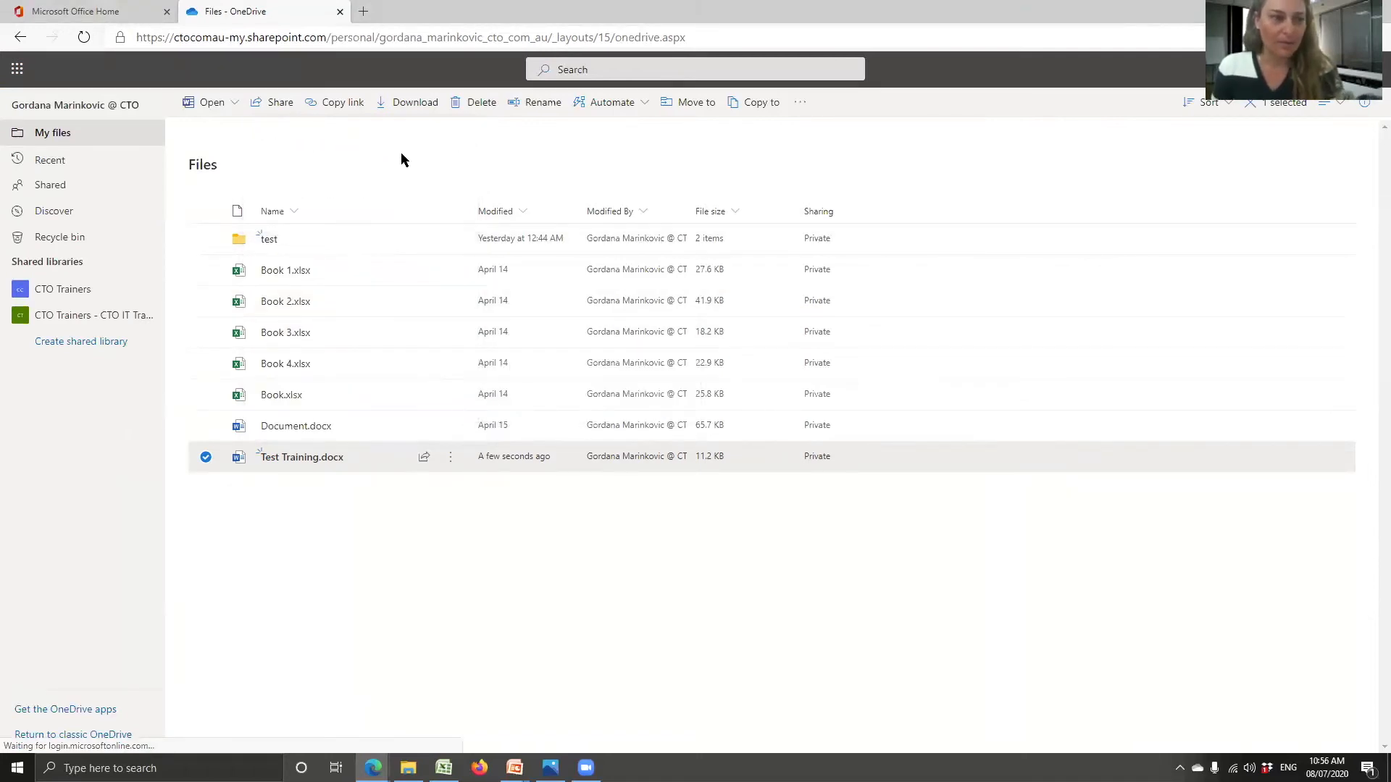
Step: Refresh the file list and grant another colleague direct edit access to Test Training.docx with notification
click(82, 39)
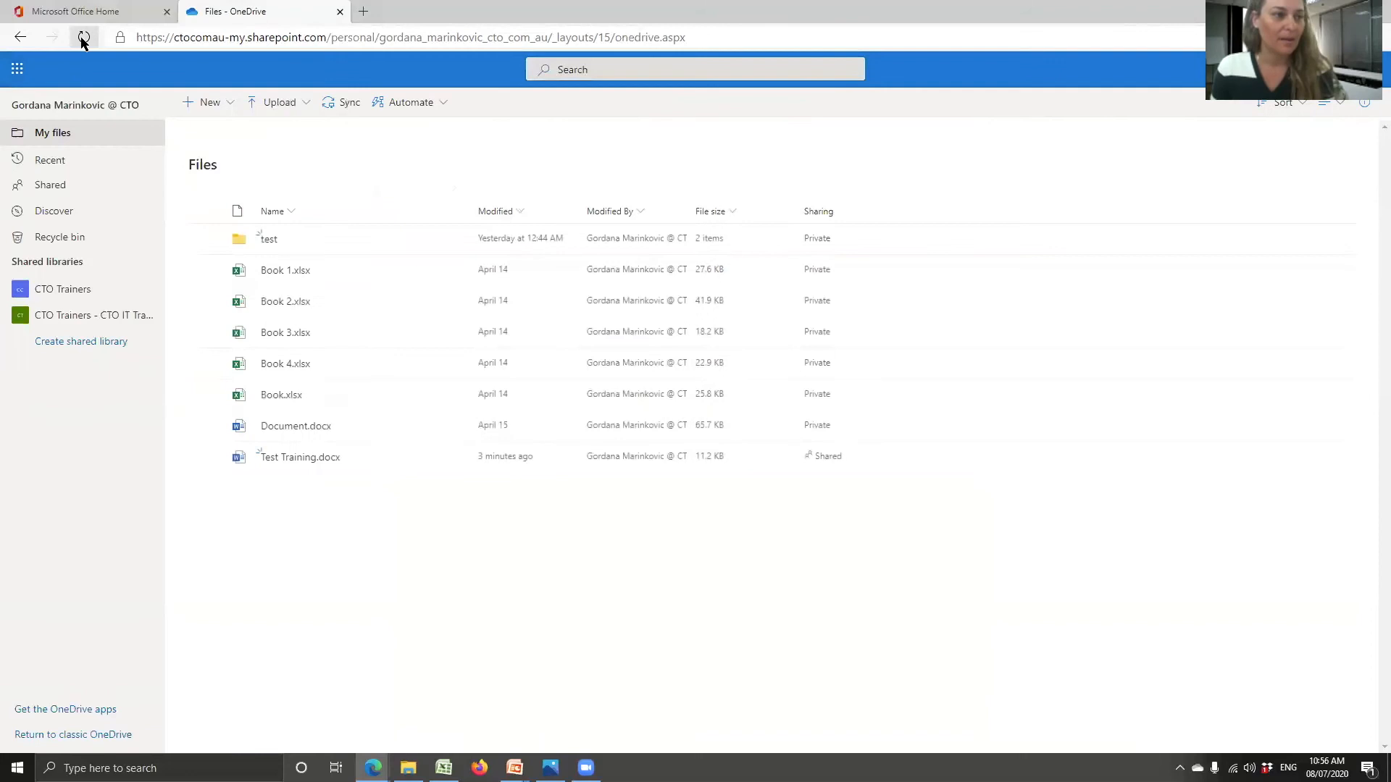
click(831, 458)
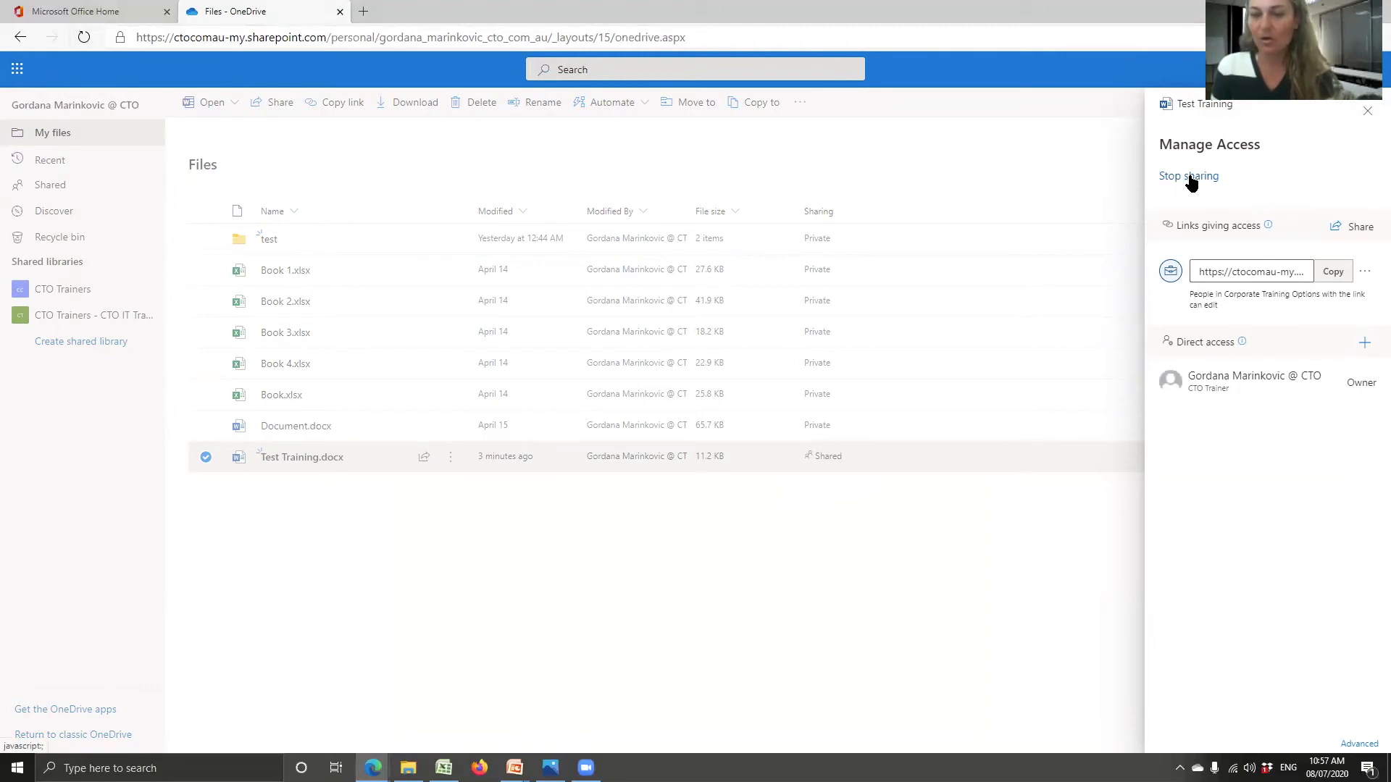
click(1365, 344)
text(blake)
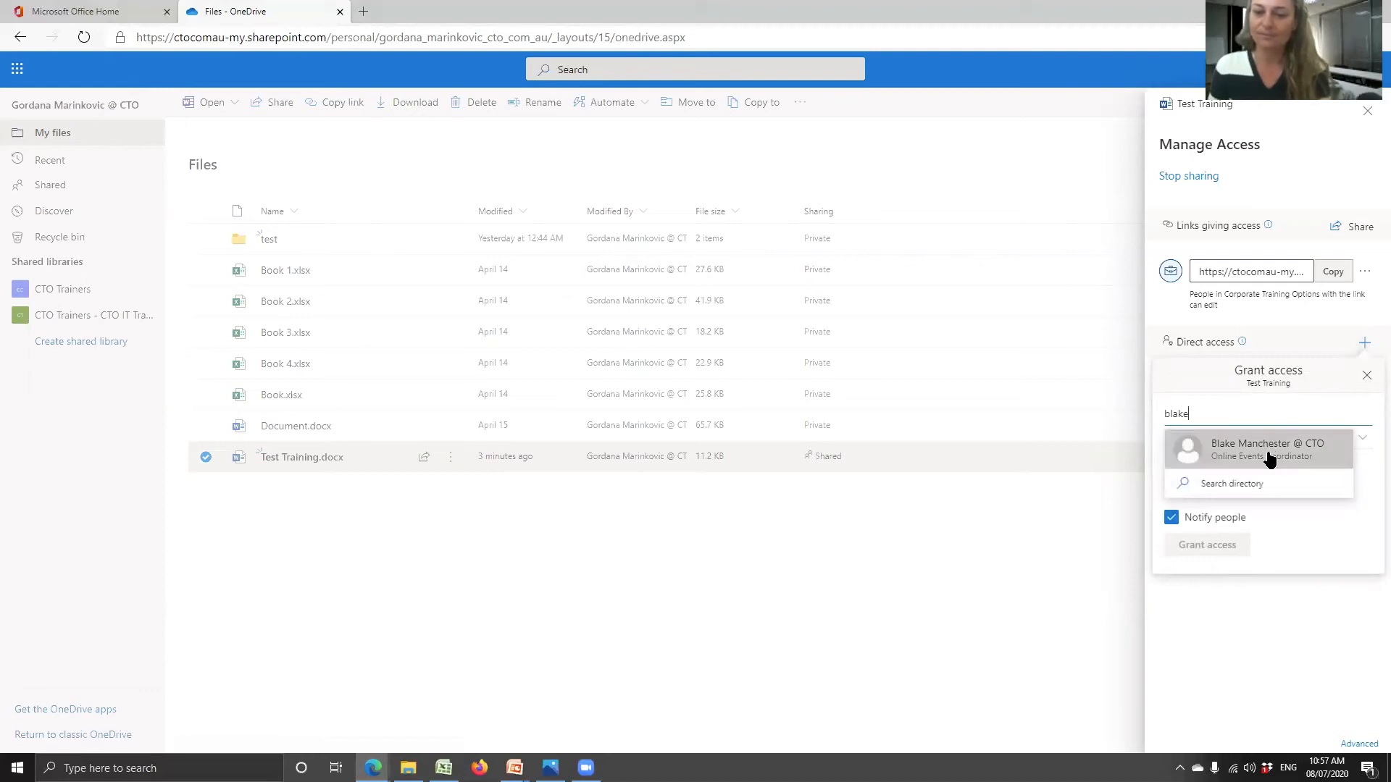
click(1269, 451)
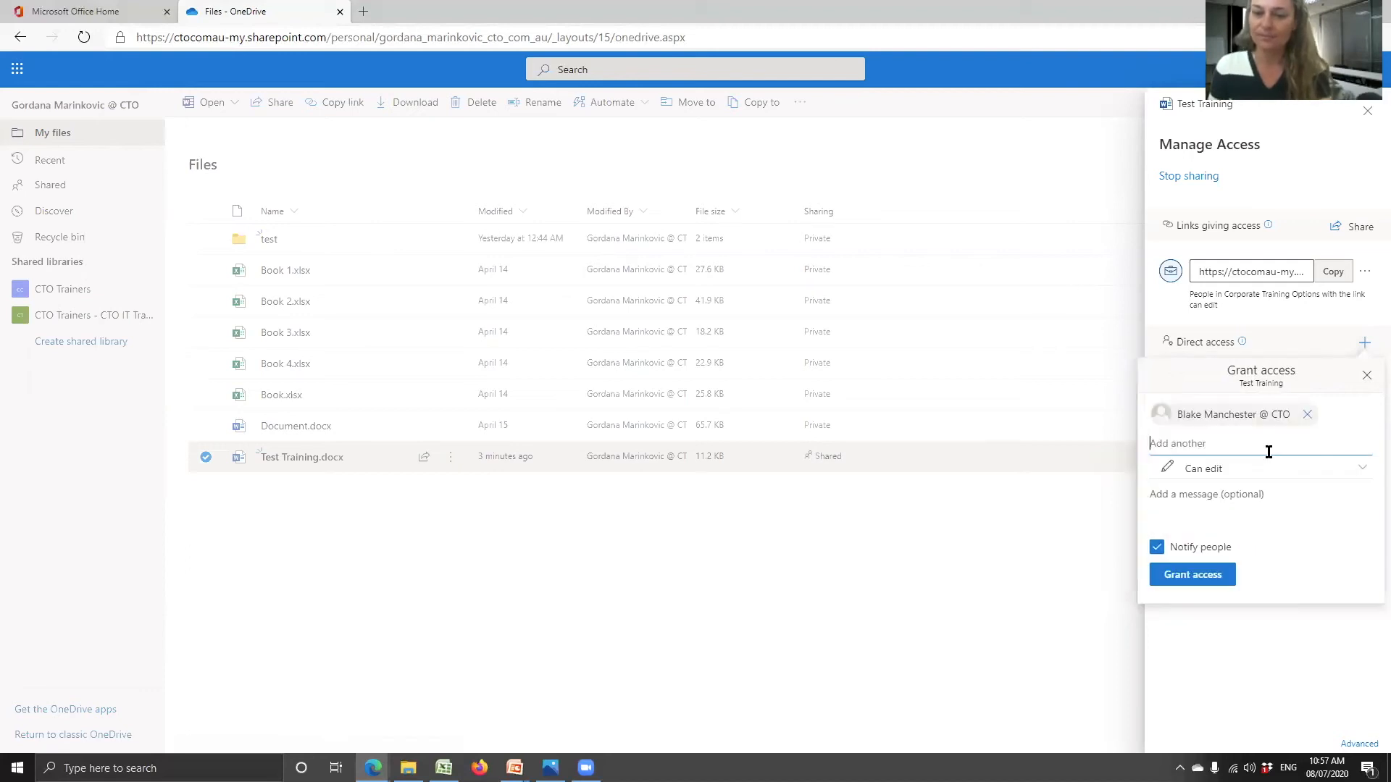
click(1215, 576)
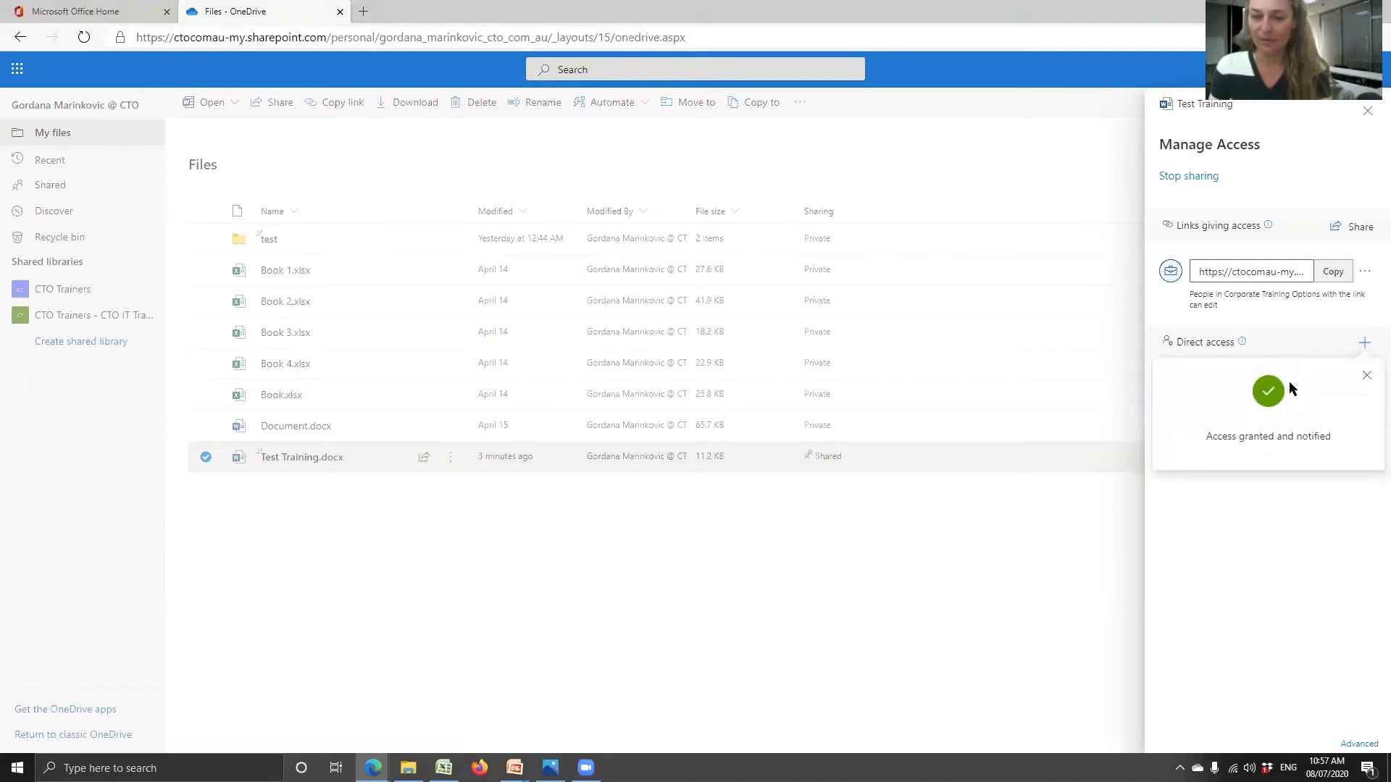
click(1367, 375)
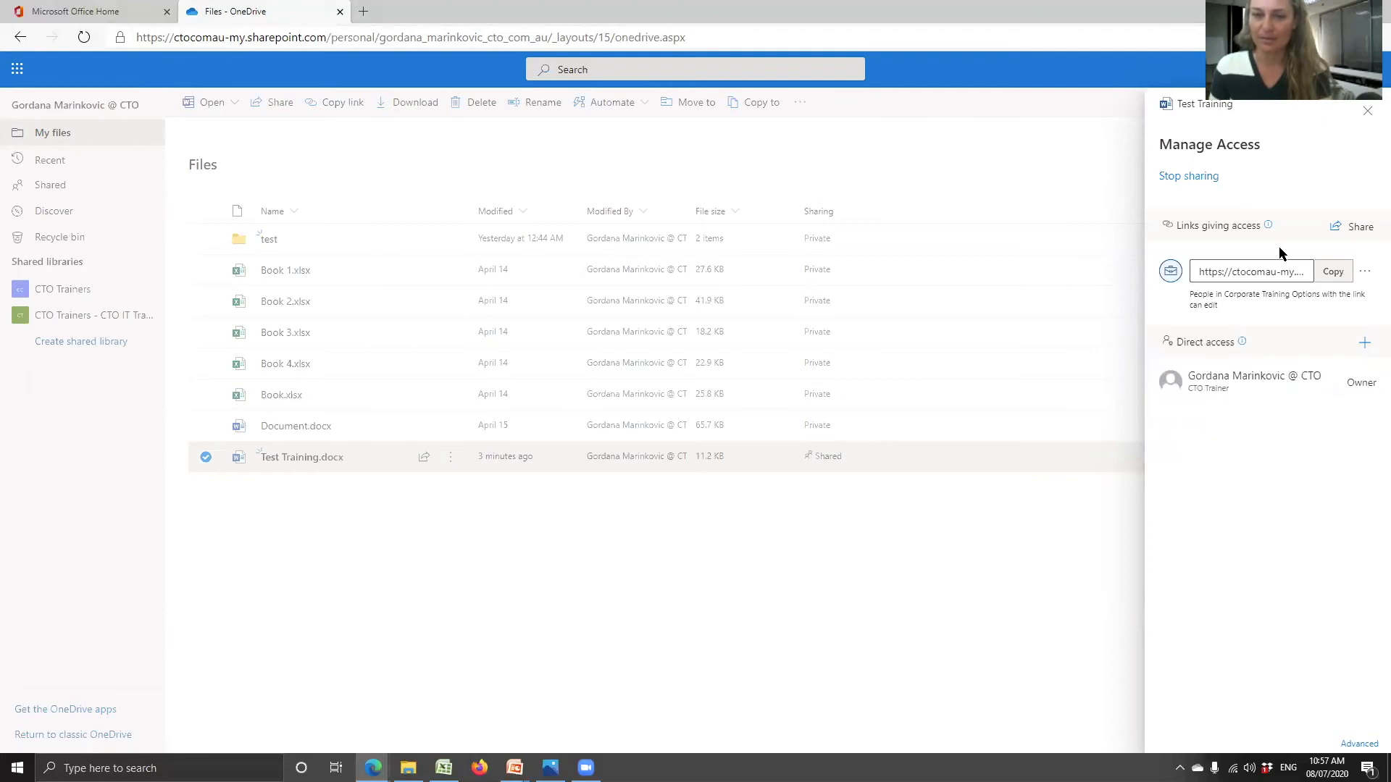
click(1368, 110)
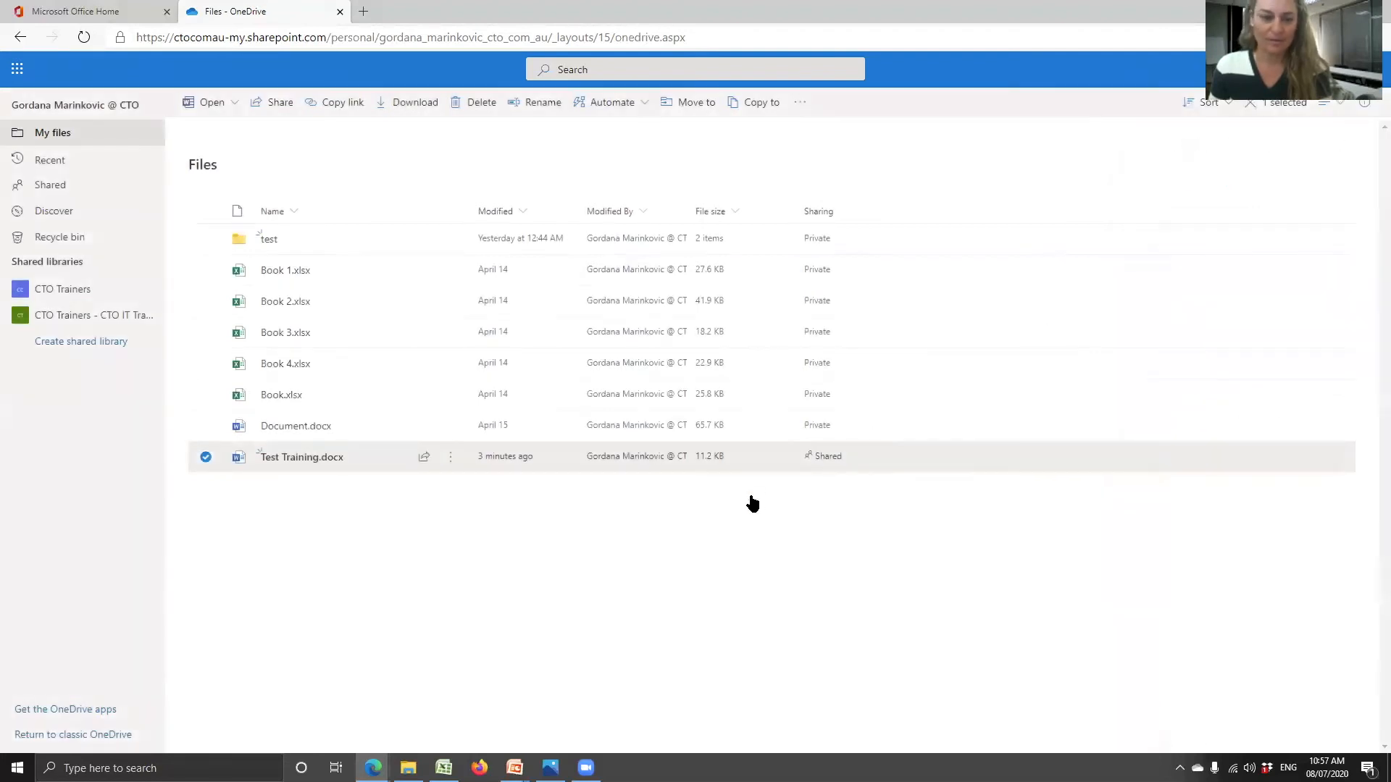
Step: Check who has access to Test Training.docx, and review the files shared with you and shared by you
click(826, 457)
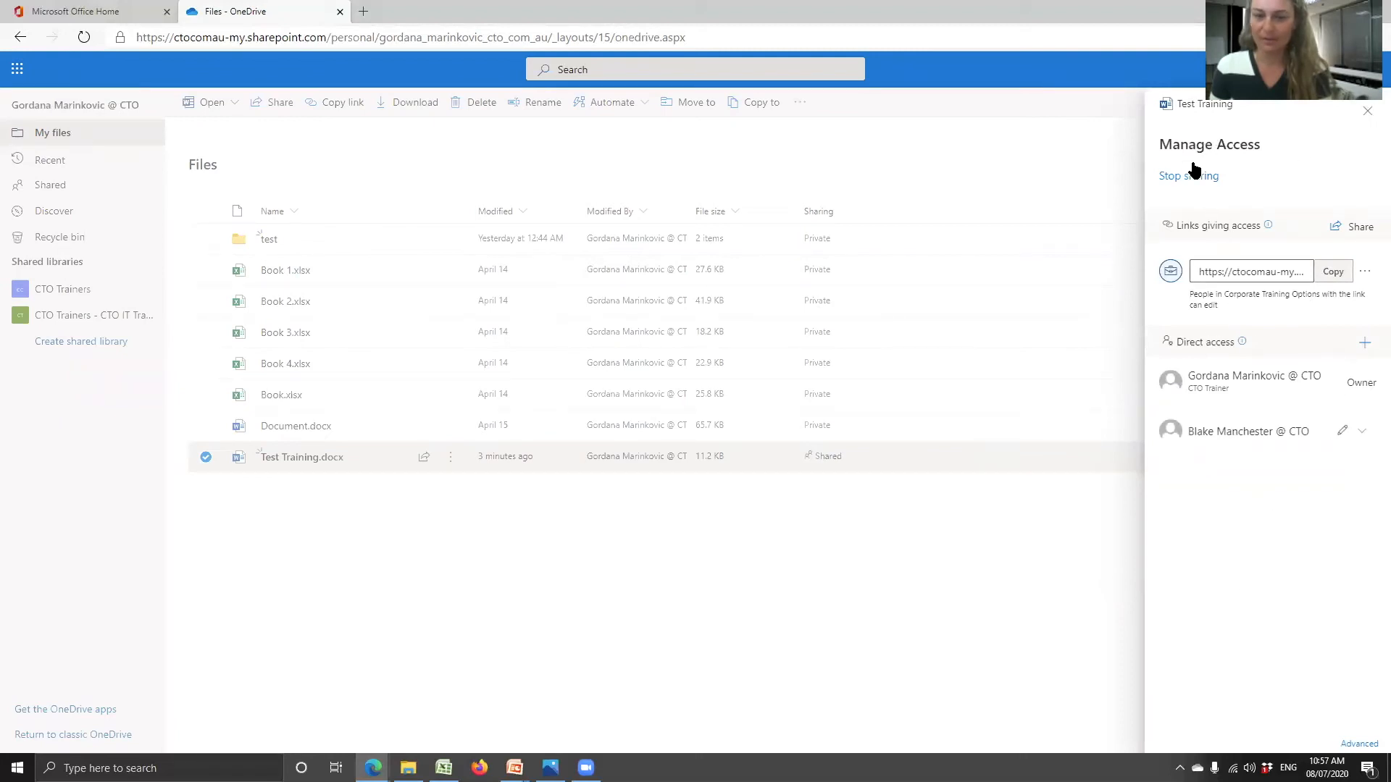
click(1367, 111)
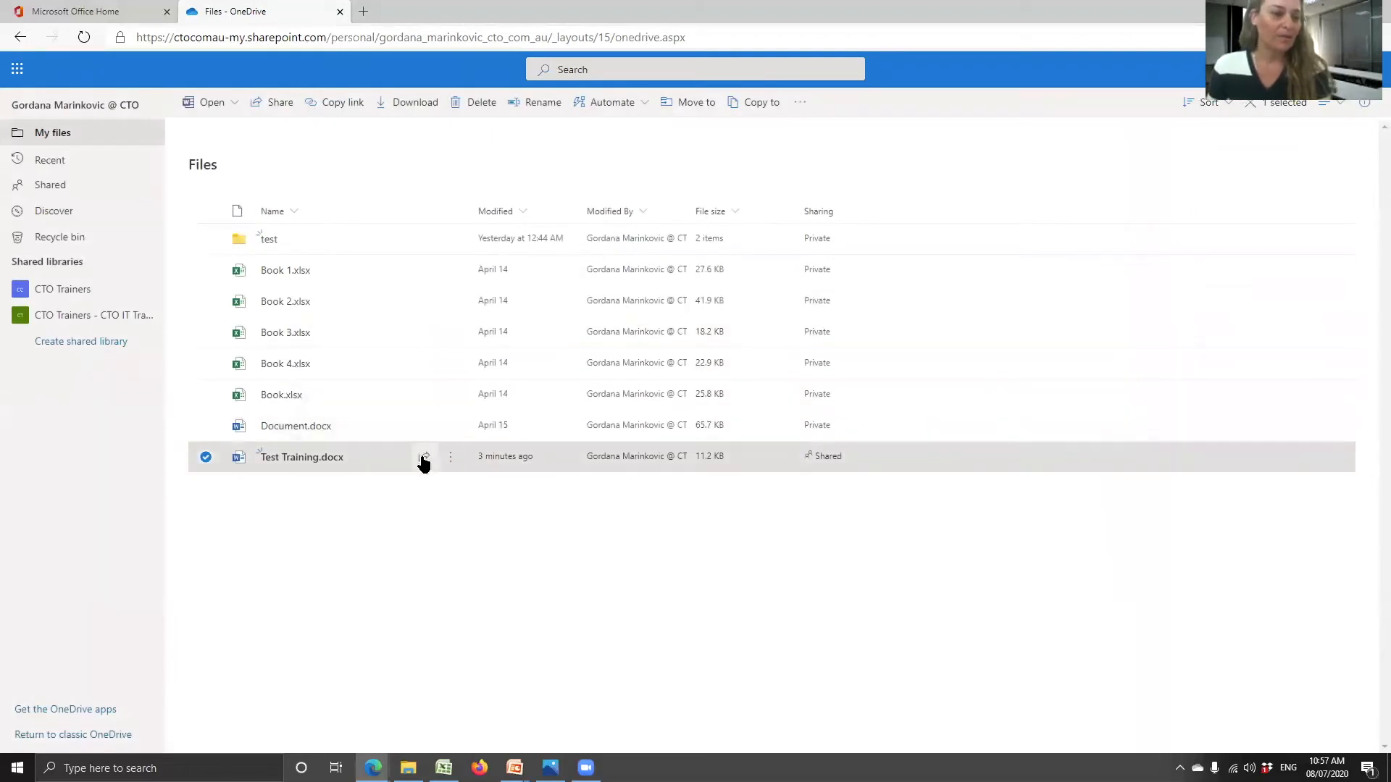
click(57, 188)
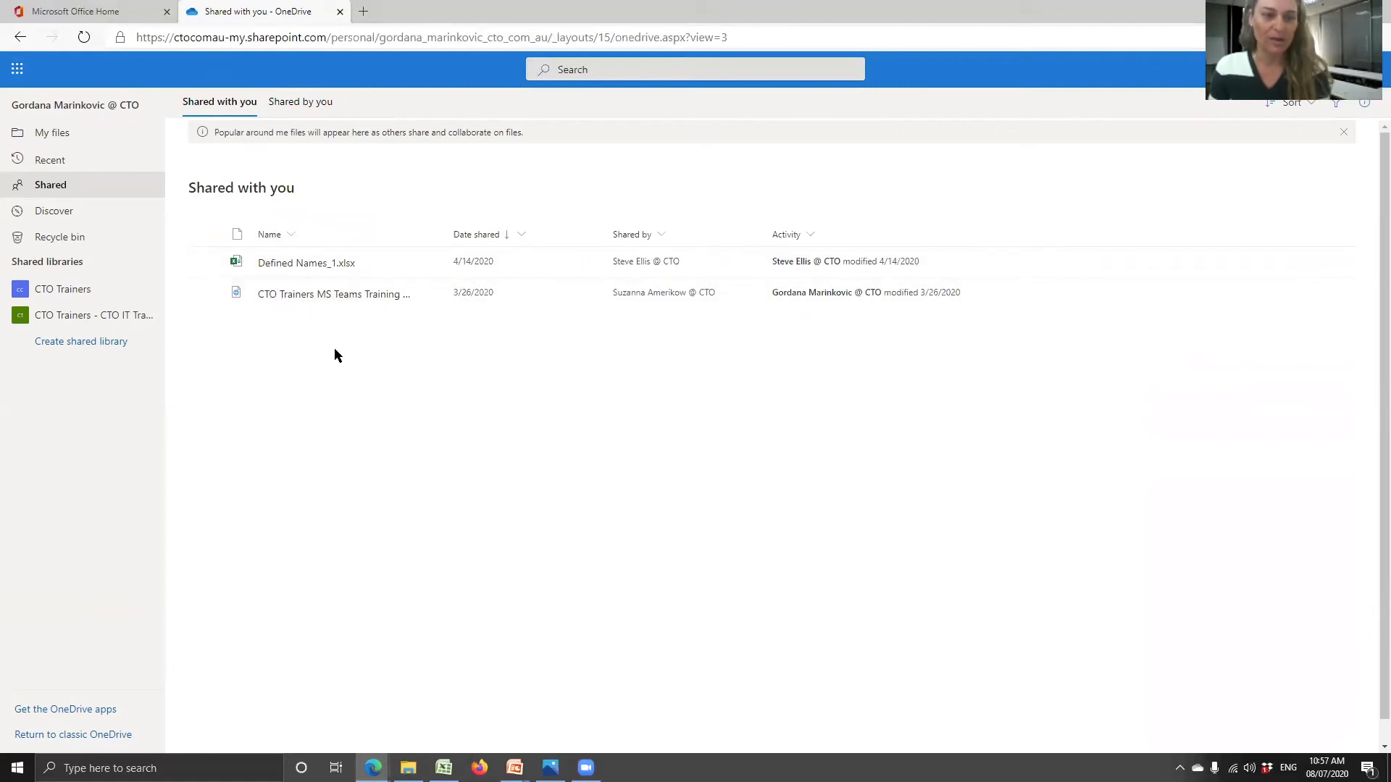
click(310, 103)
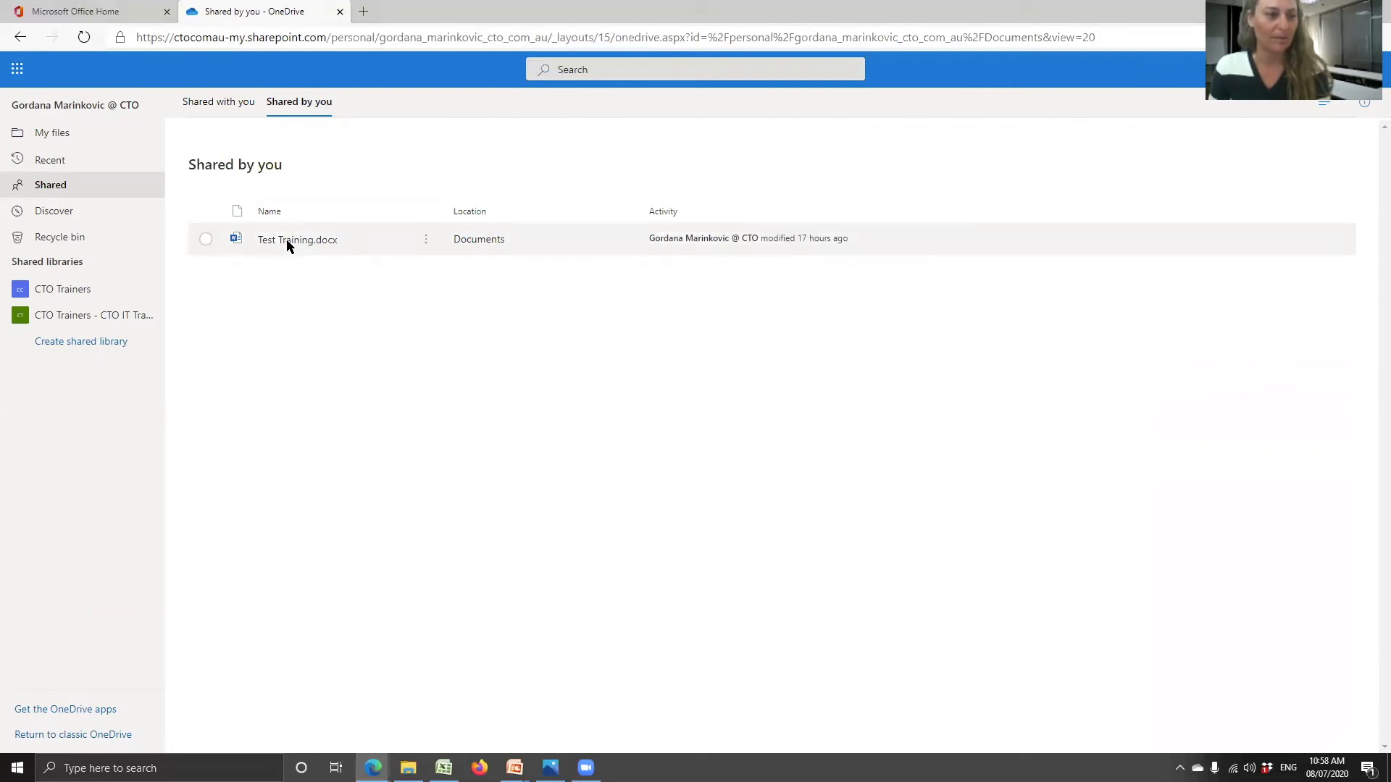
click(229, 102)
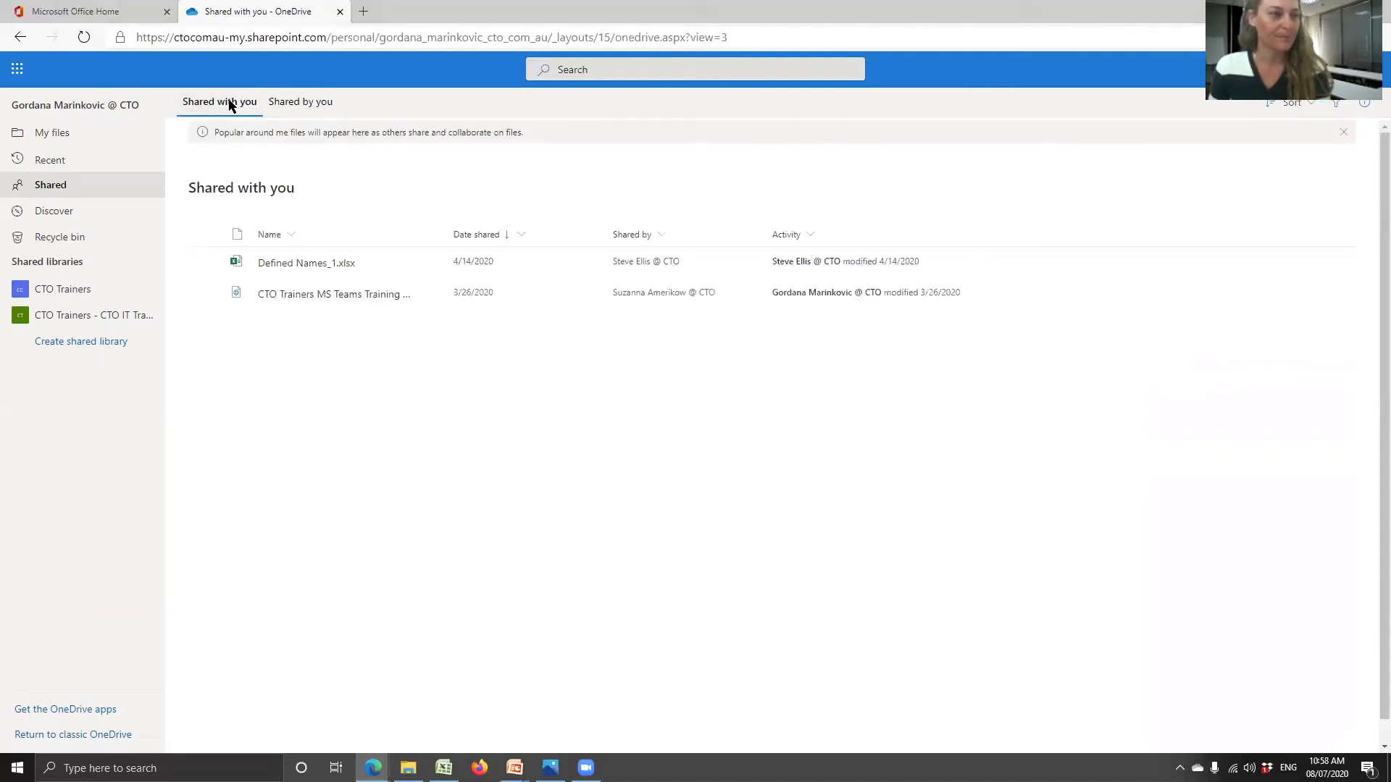
click(58, 131)
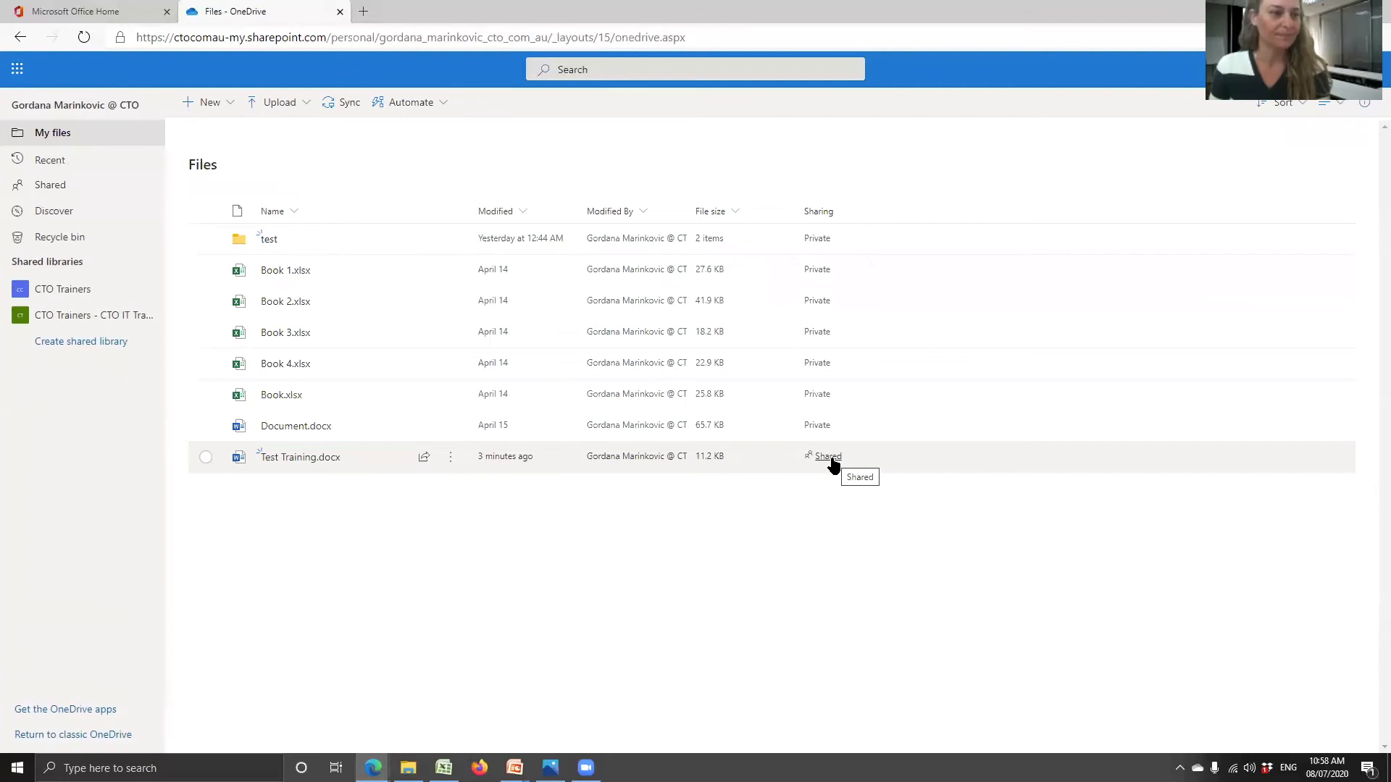
Step: Upload the image 01-01.jpg from the Desktop to the OneDrive files
click(302, 109)
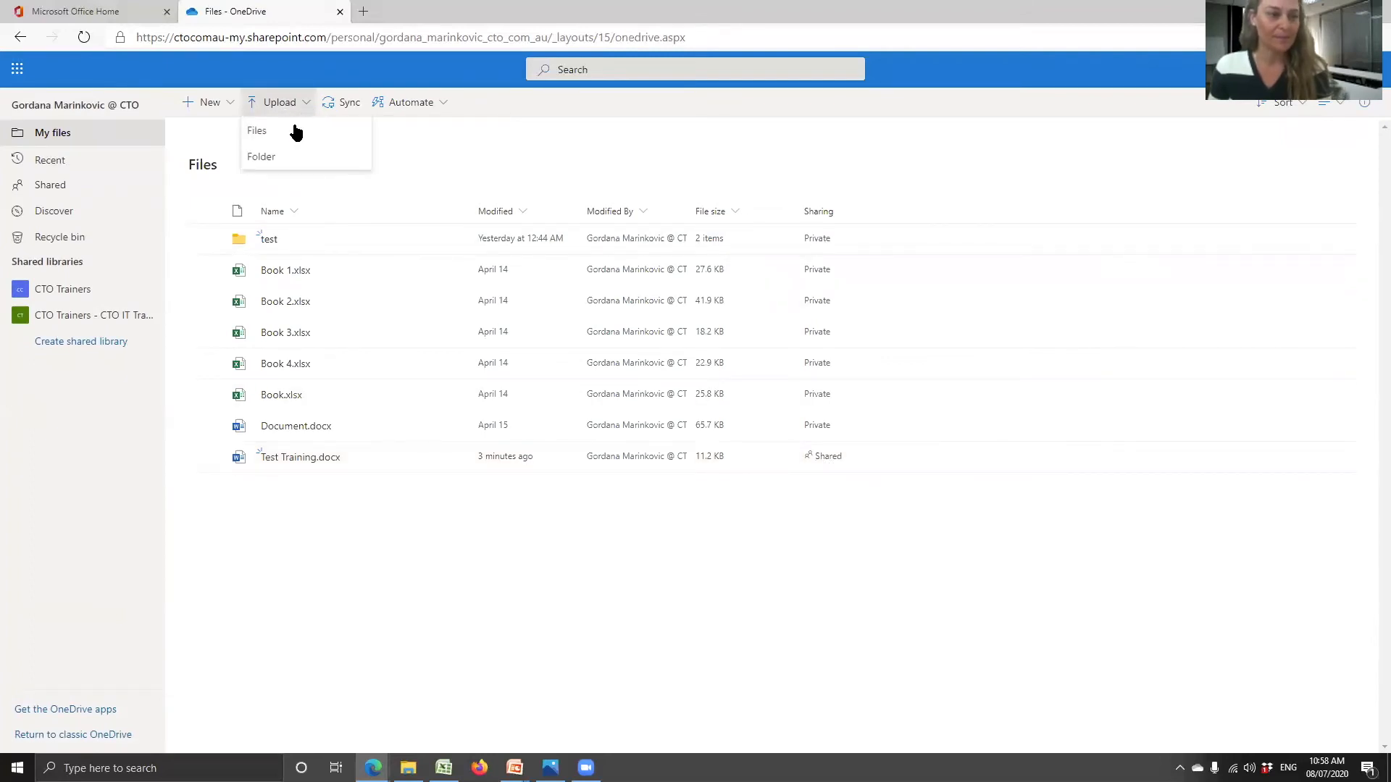
click(290, 132)
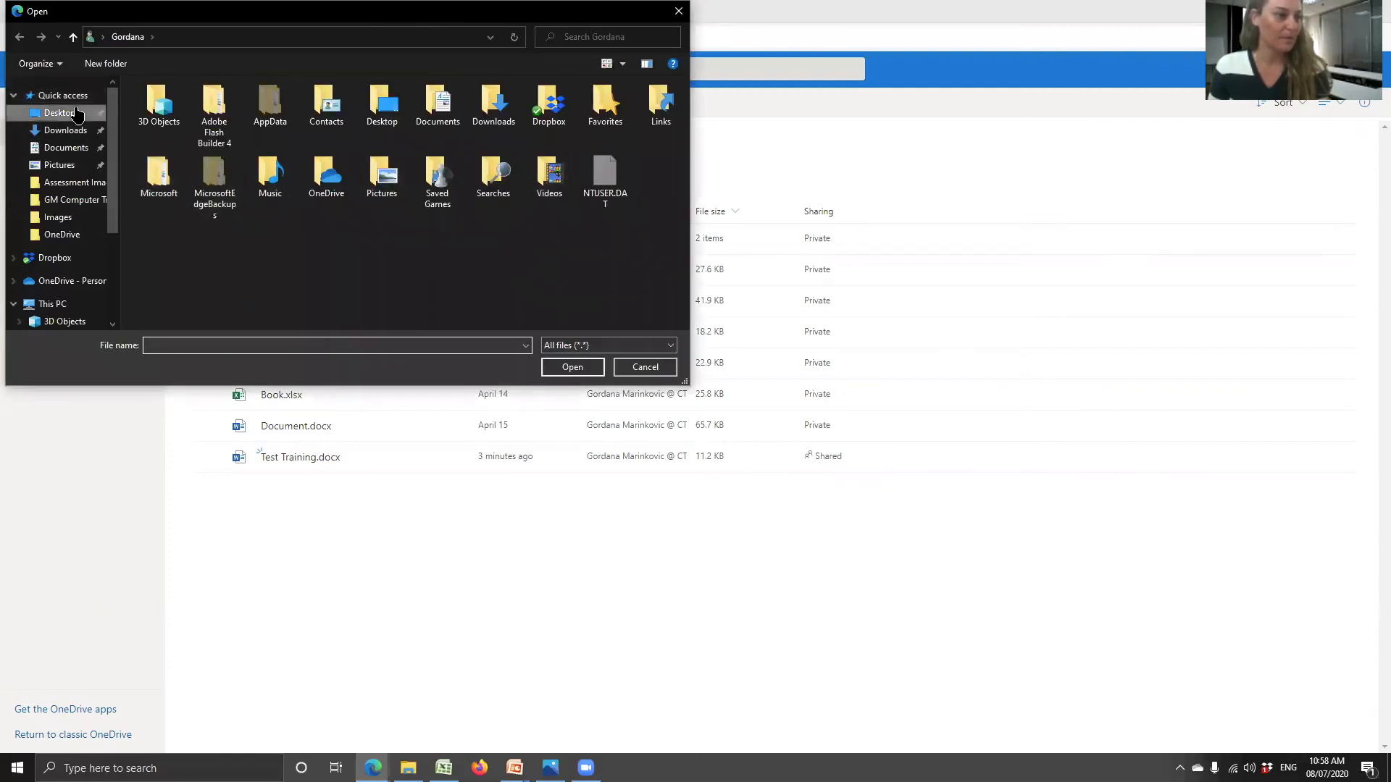
click(59, 113)
scroll(480, 215, down, 5)
scroll(480, 215, down, 10)
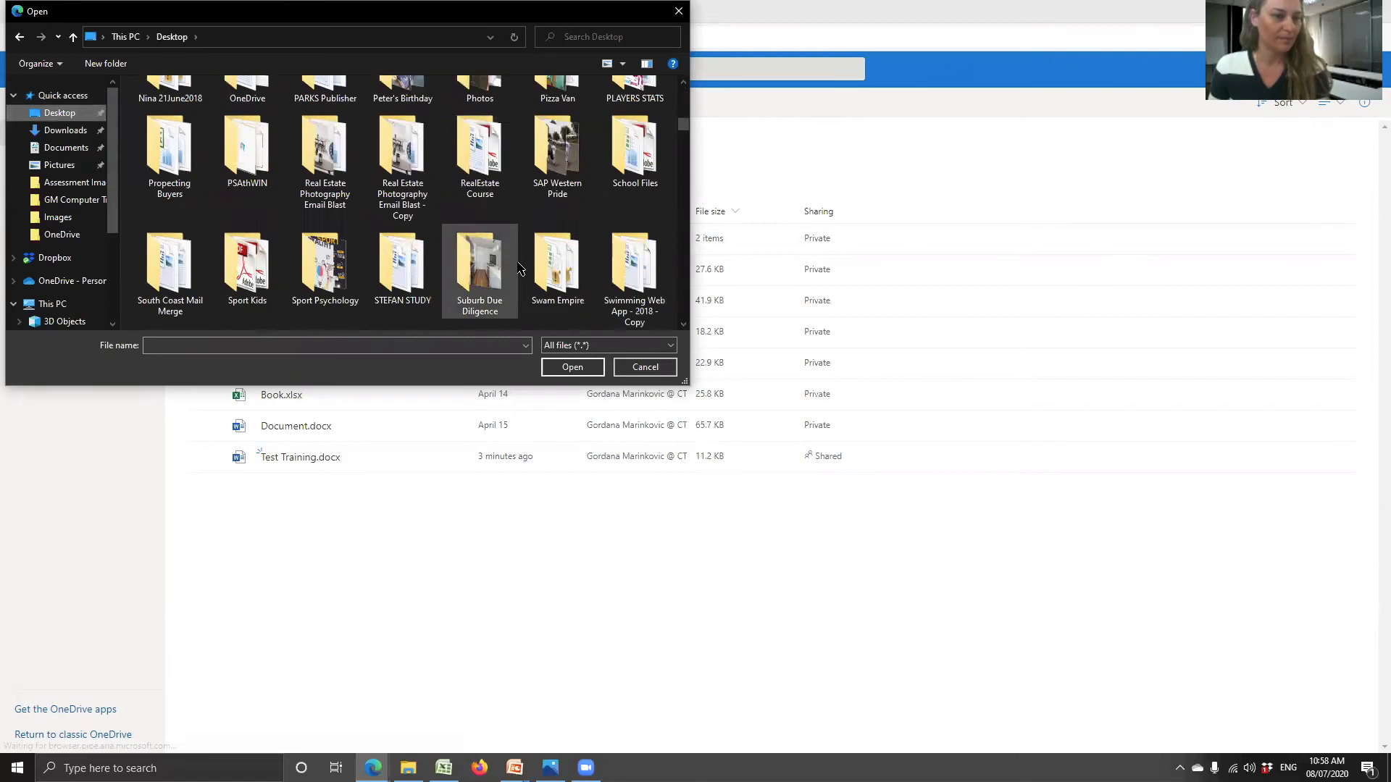
click(479, 134)
click(572, 366)
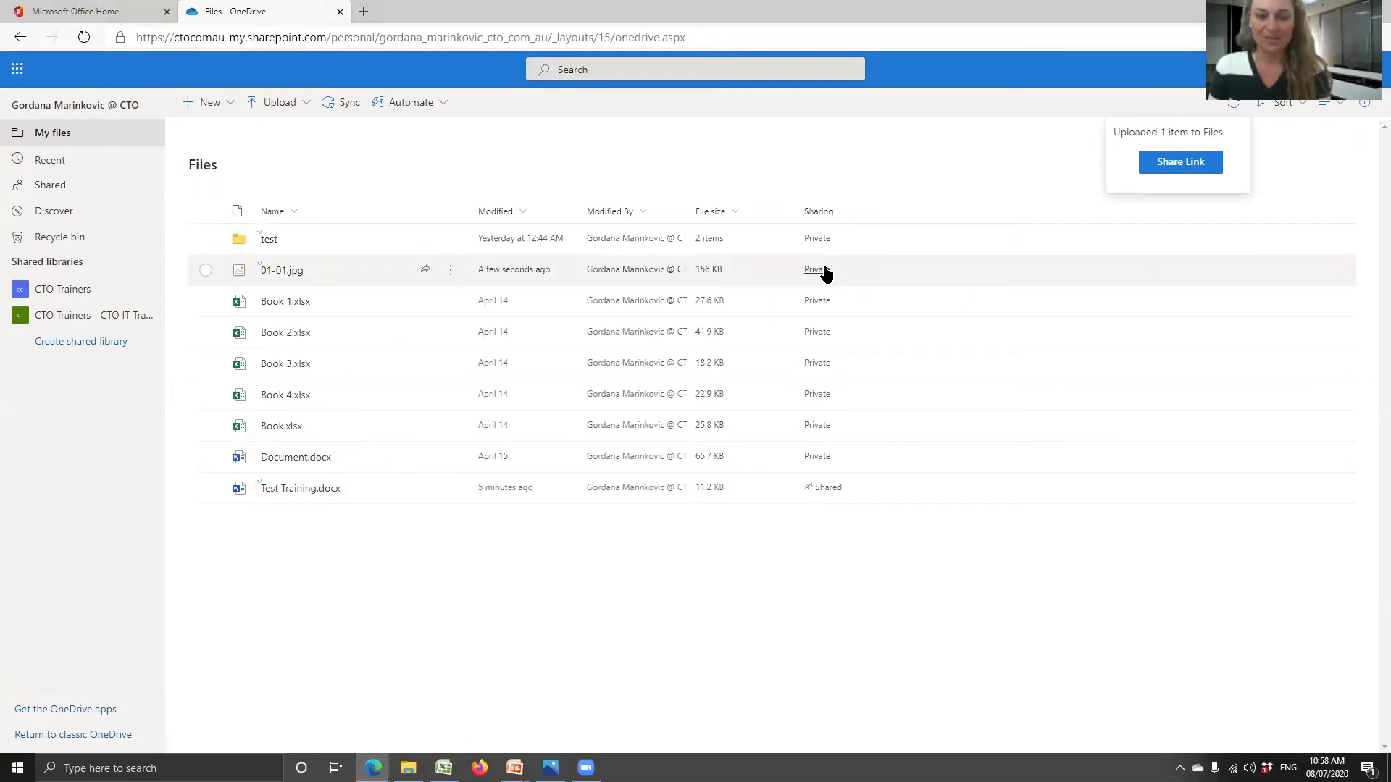
Step: Review the sharing link settings for 01-01.jpg, comparing the anyone and organisation-only options, and close the link dialog without sending
click(425, 279)
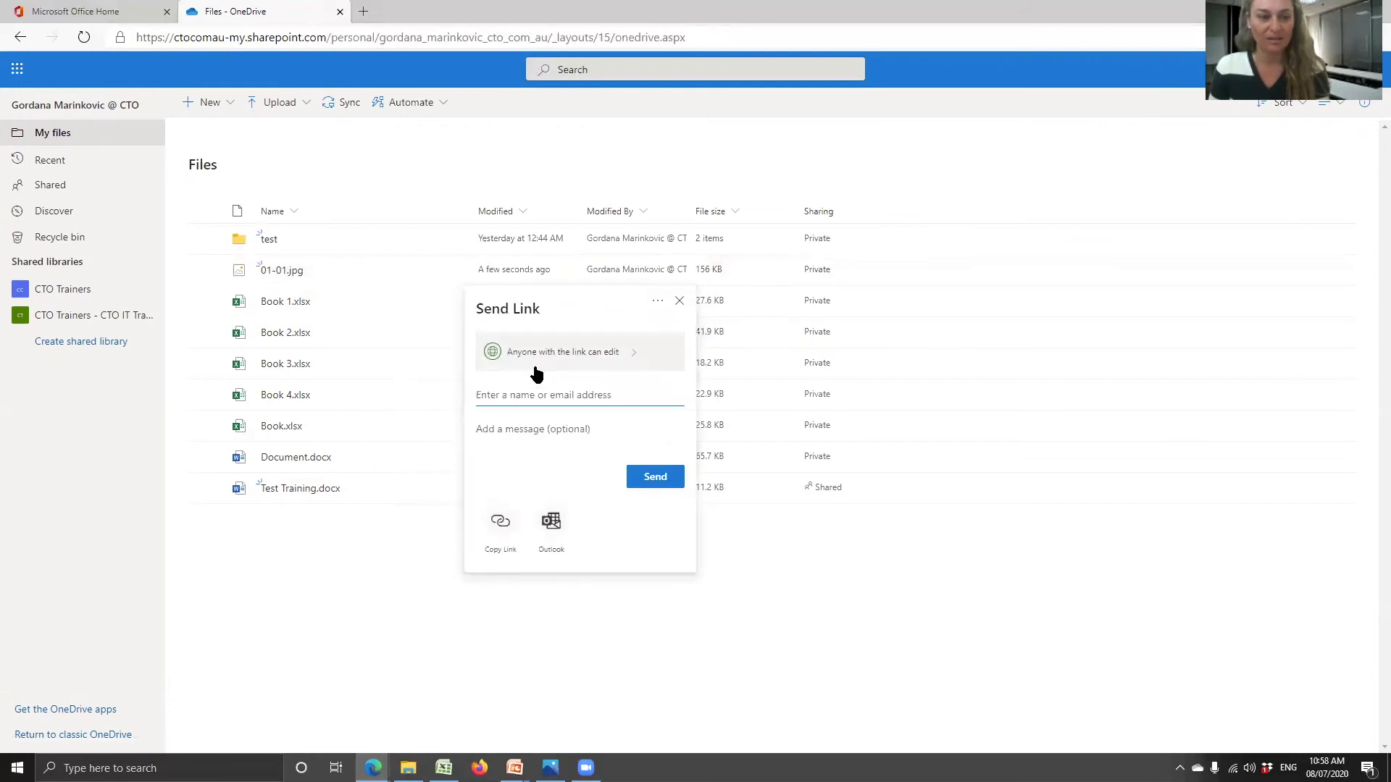
click(634, 360)
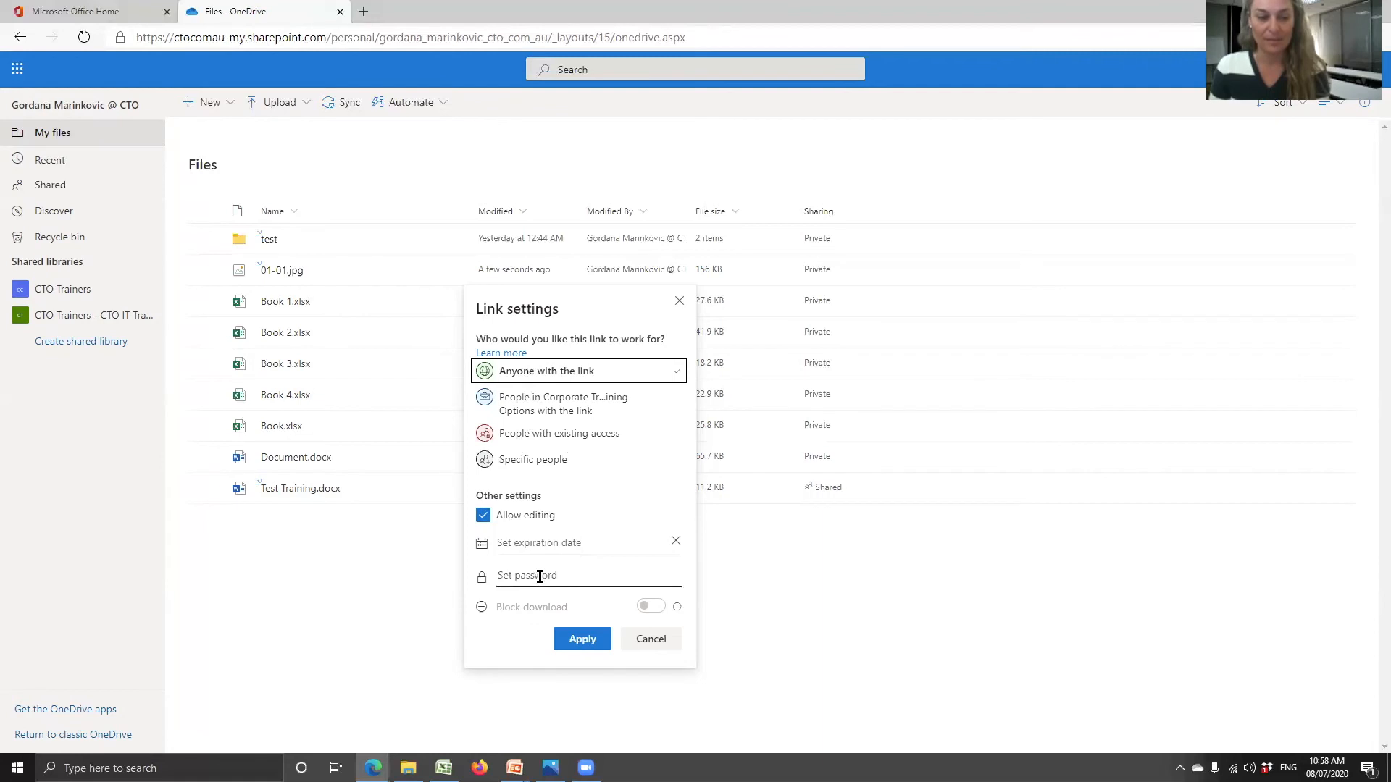
click(552, 401)
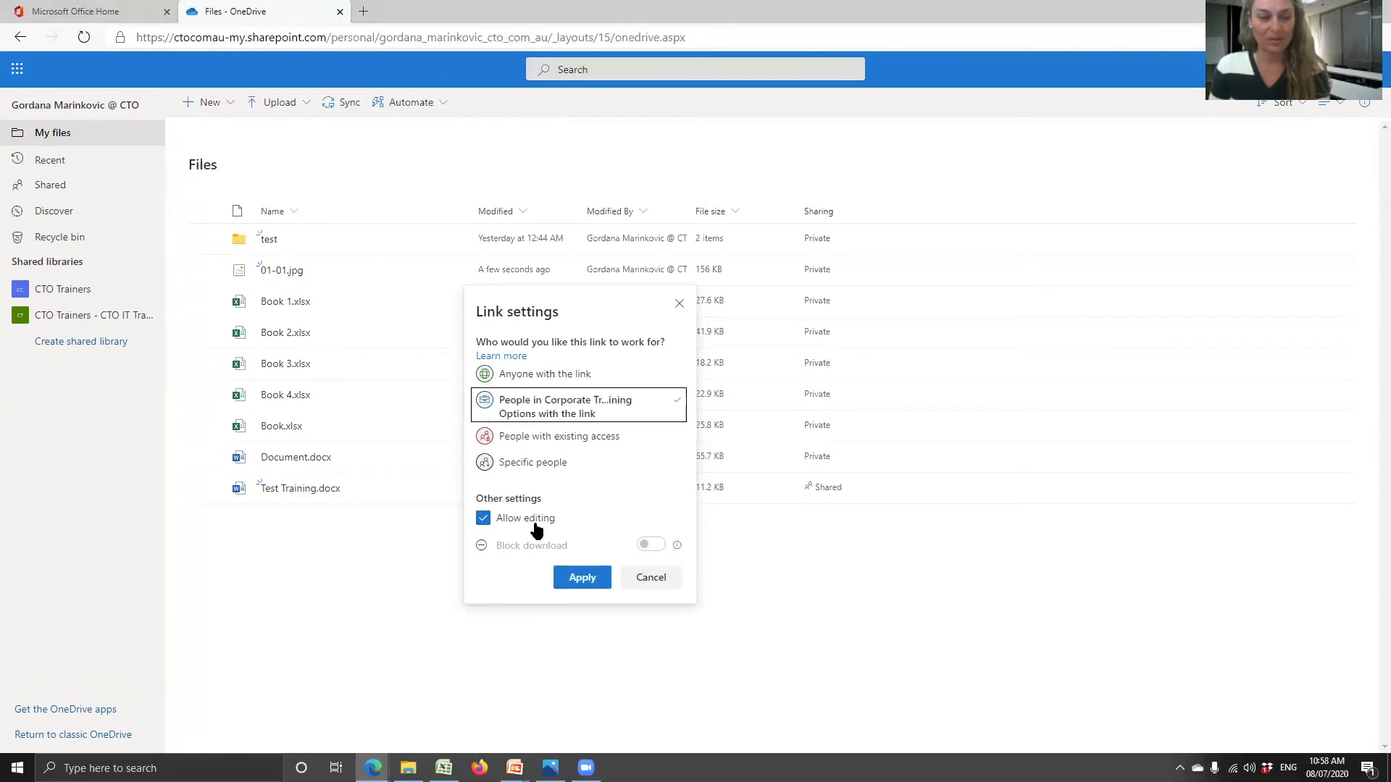
click(549, 375)
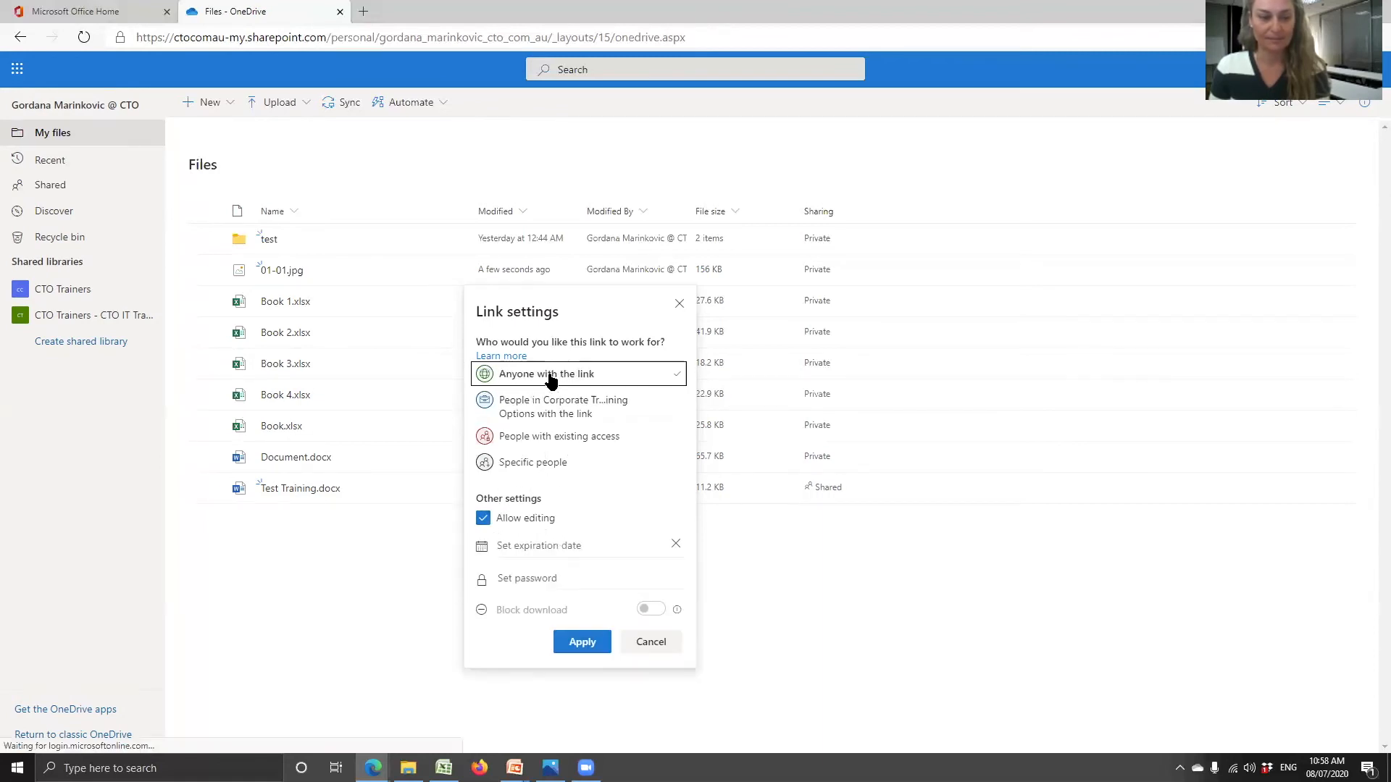
click(644, 642)
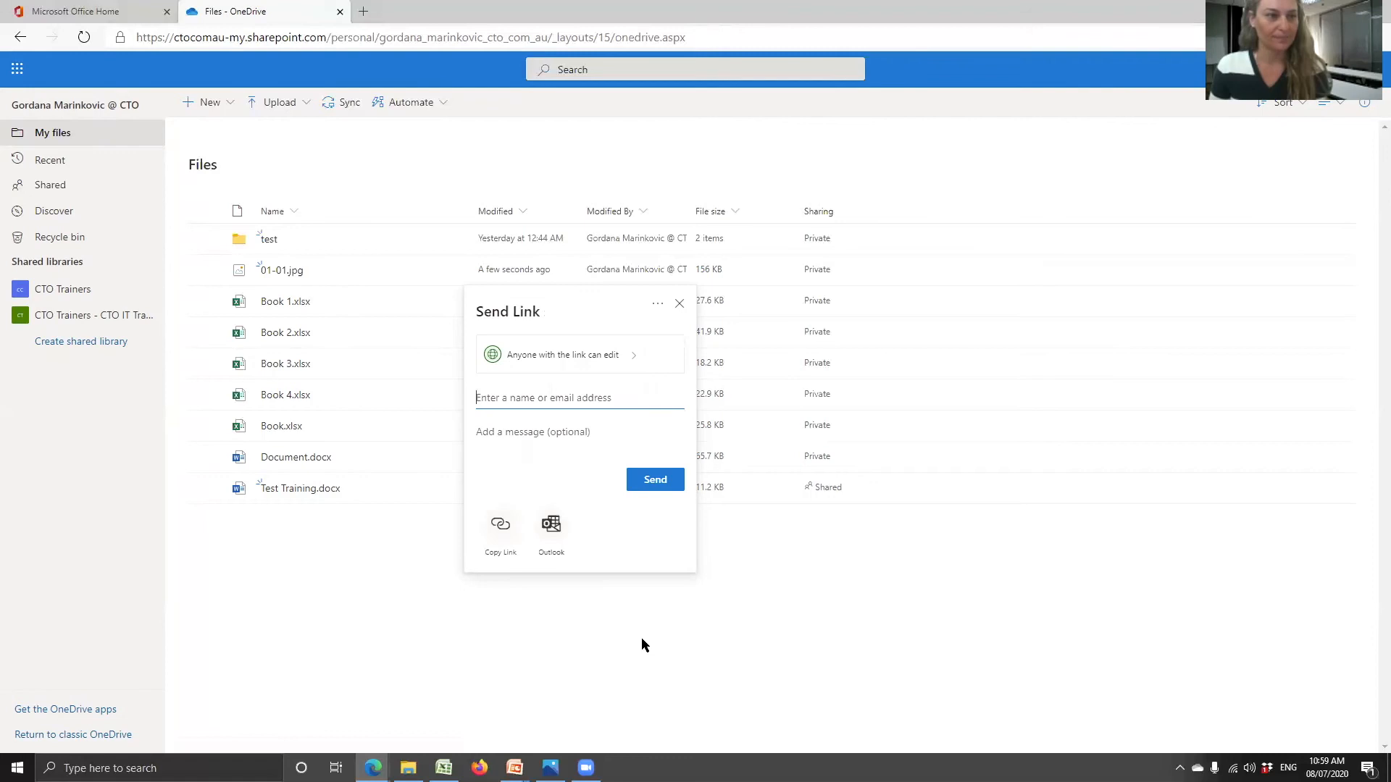
click(679, 306)
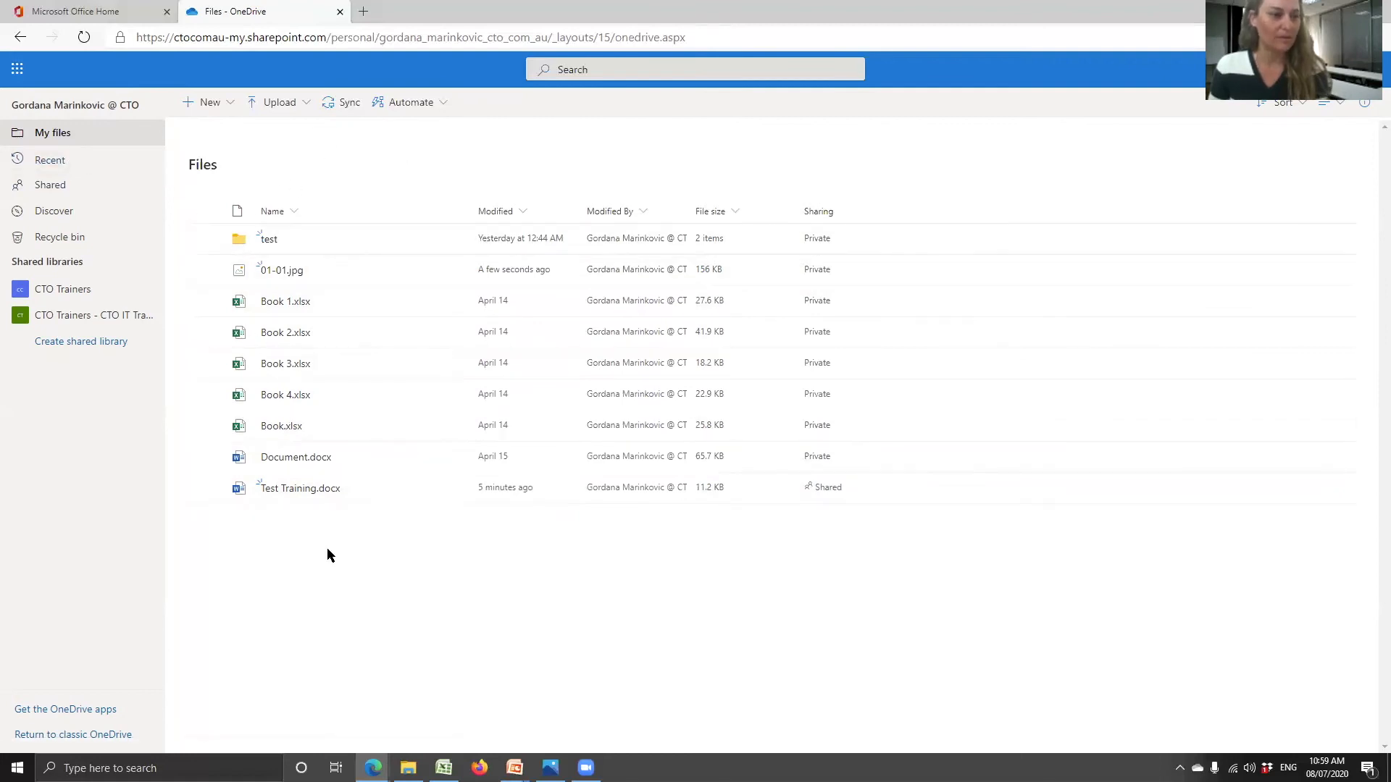
click(344, 107)
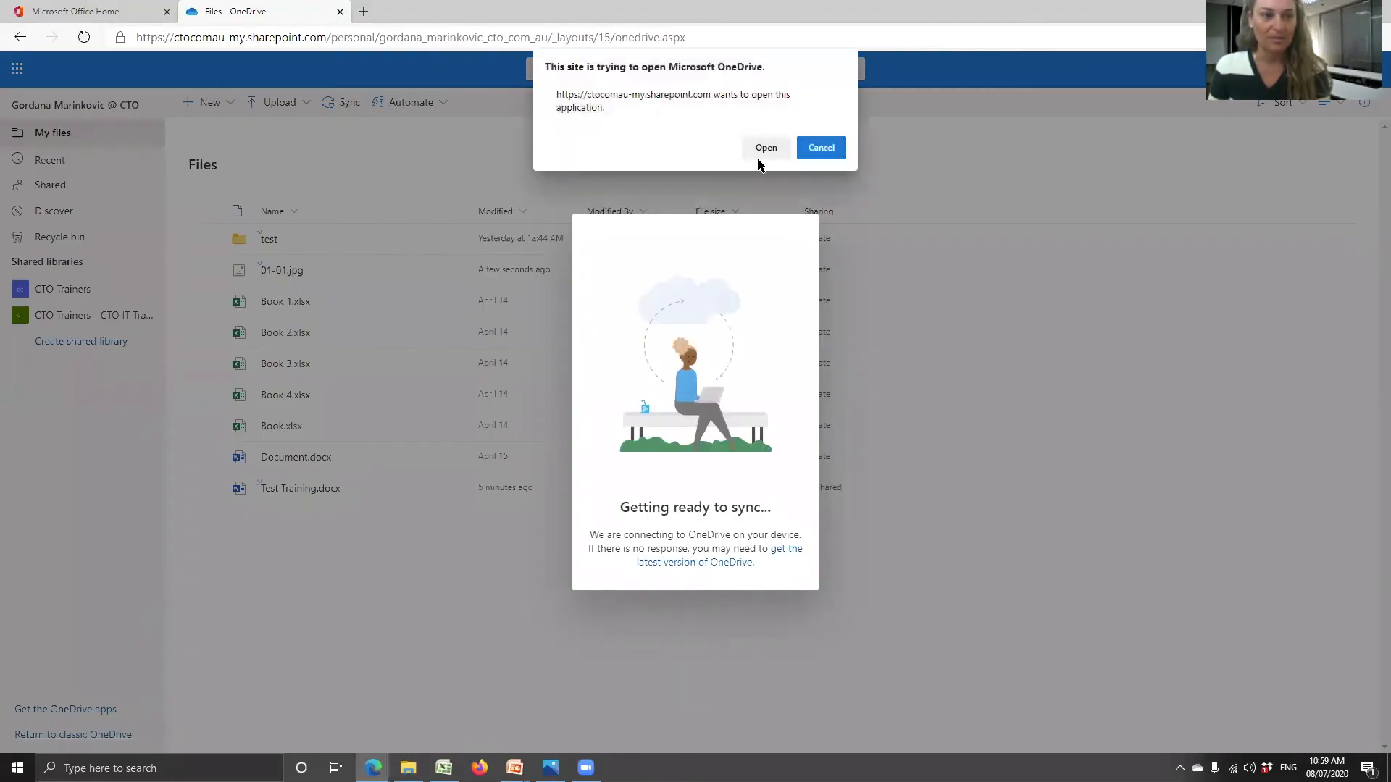
click(766, 149)
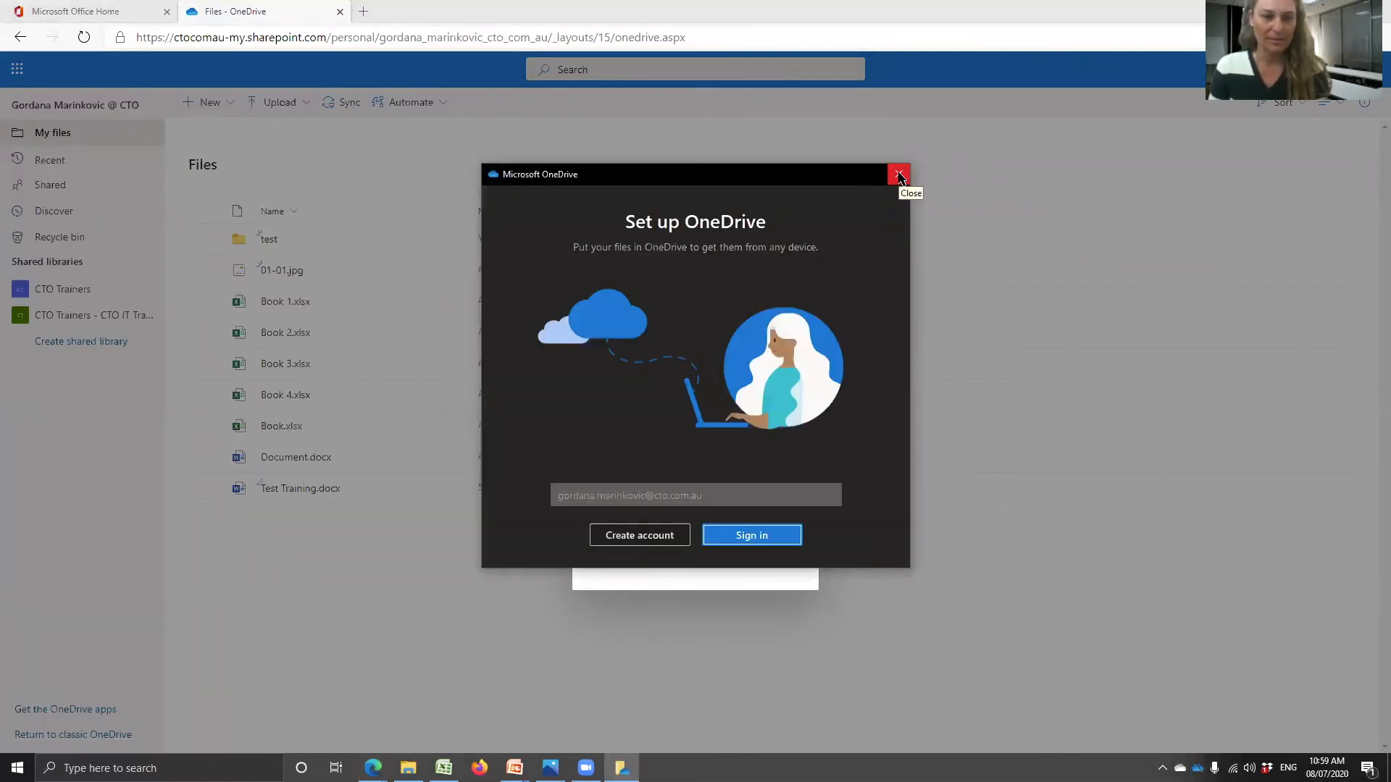
click(899, 176)
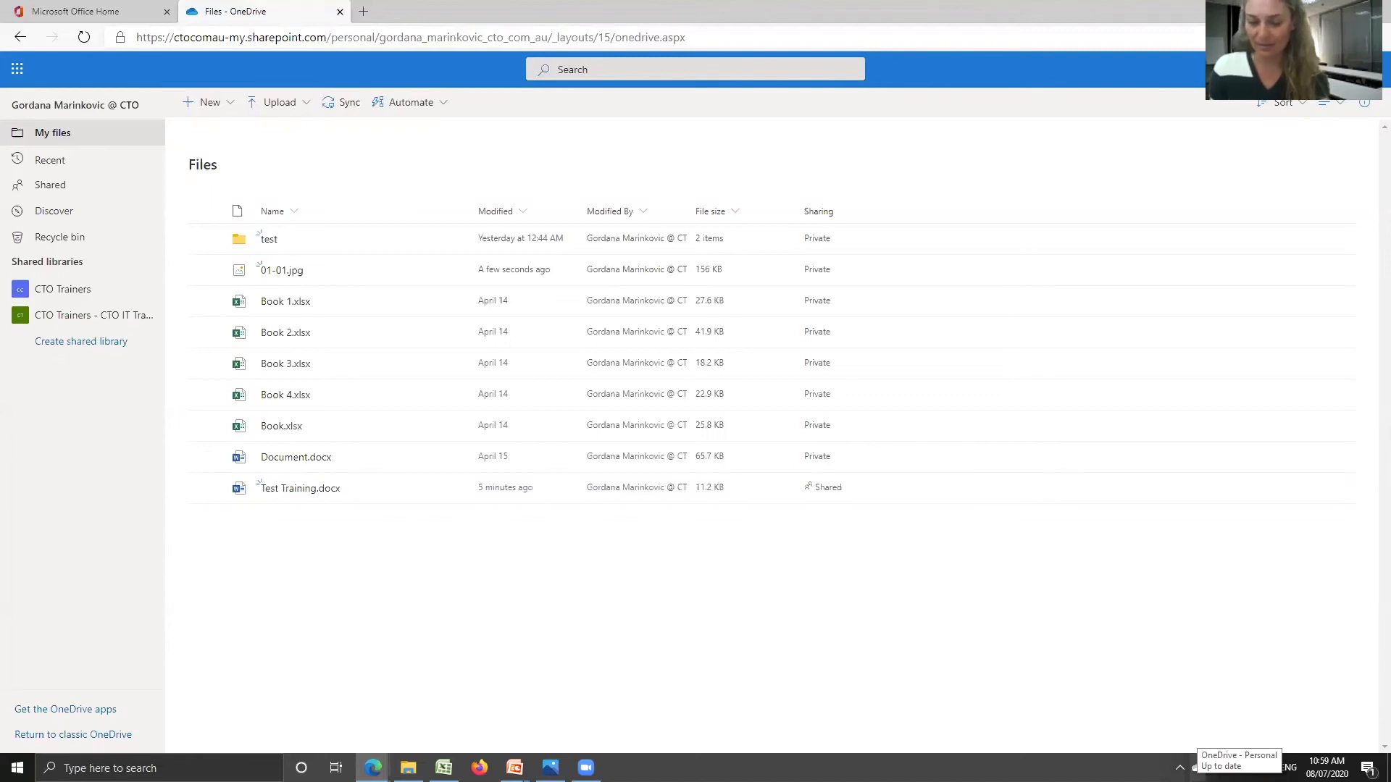
Step: Add another account through the OneDrive desktop app's account settings and sign in with the work e-mail address
click(1197, 767)
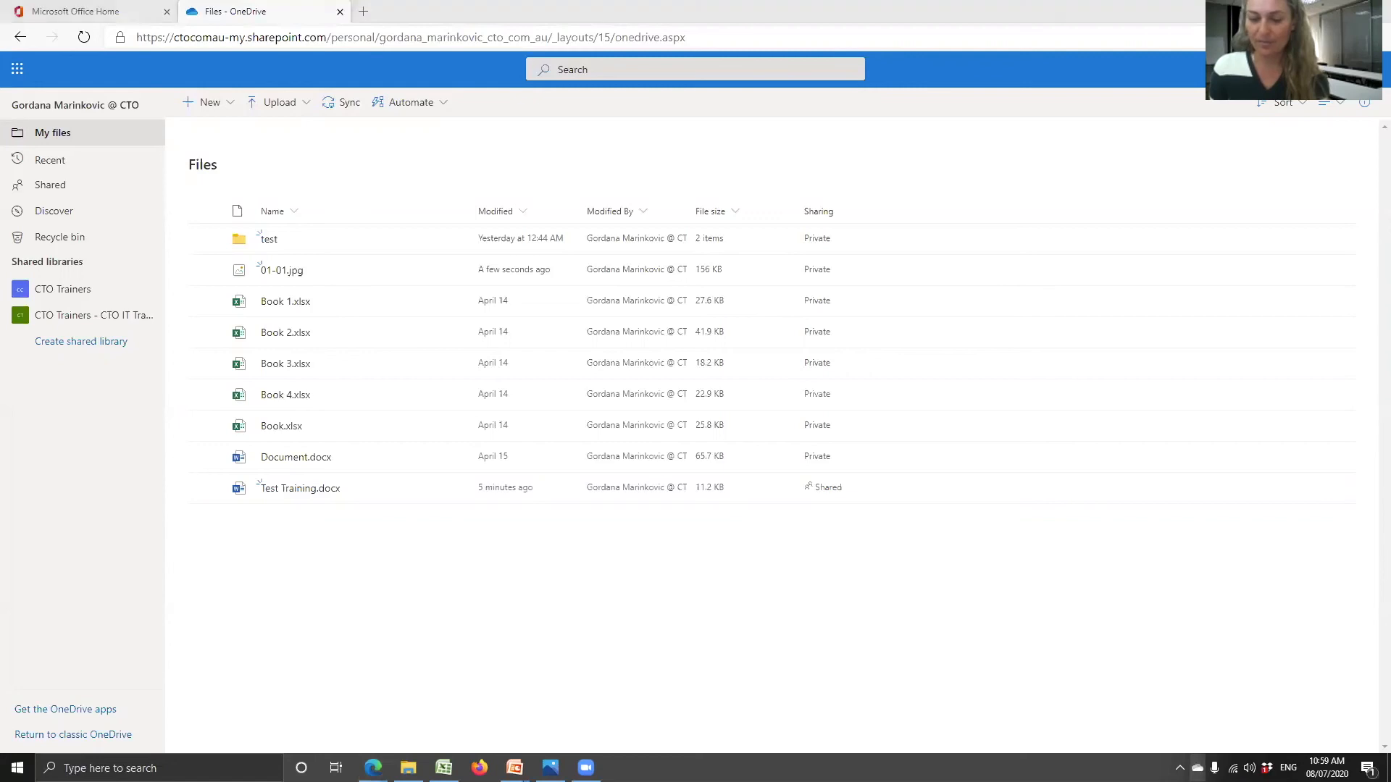
click(1275, 720)
click(1208, 521)
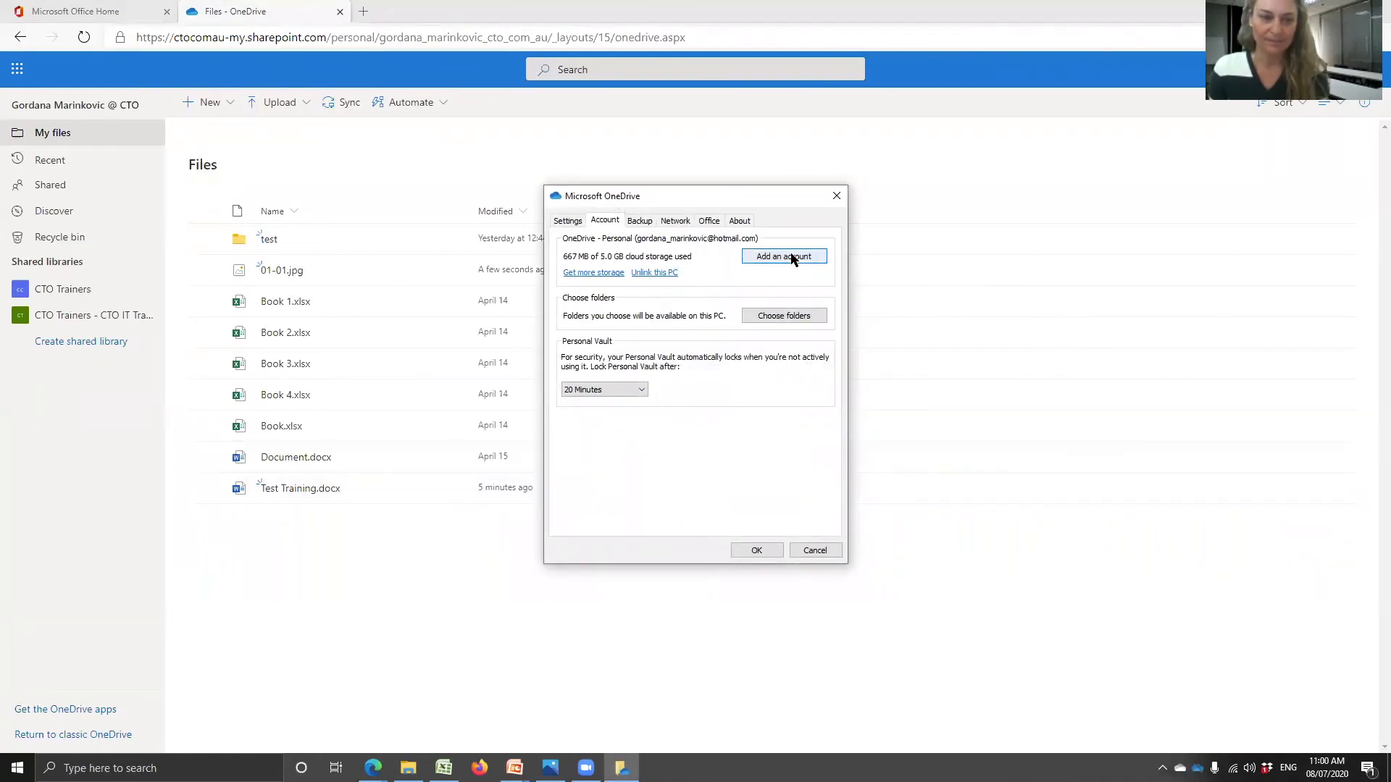
click(792, 260)
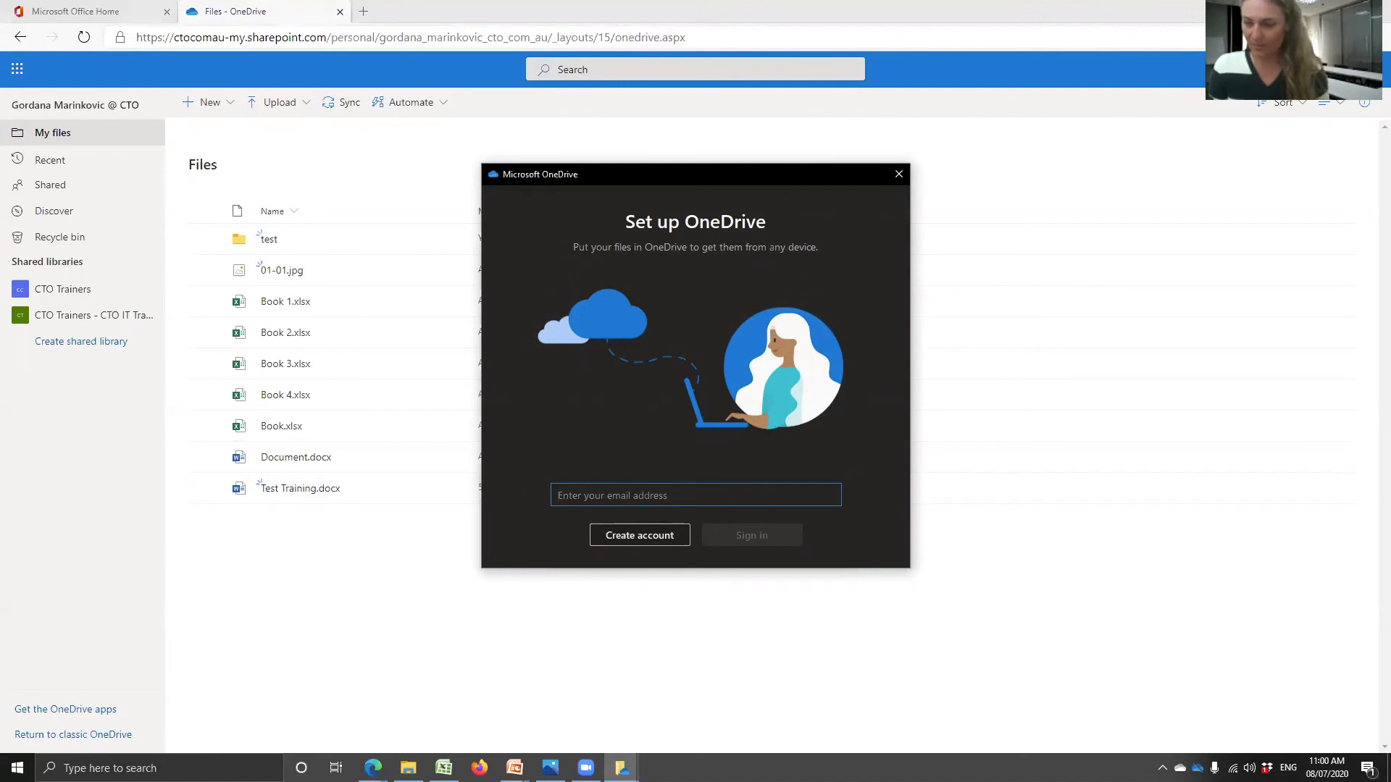
key(alt+Tab)
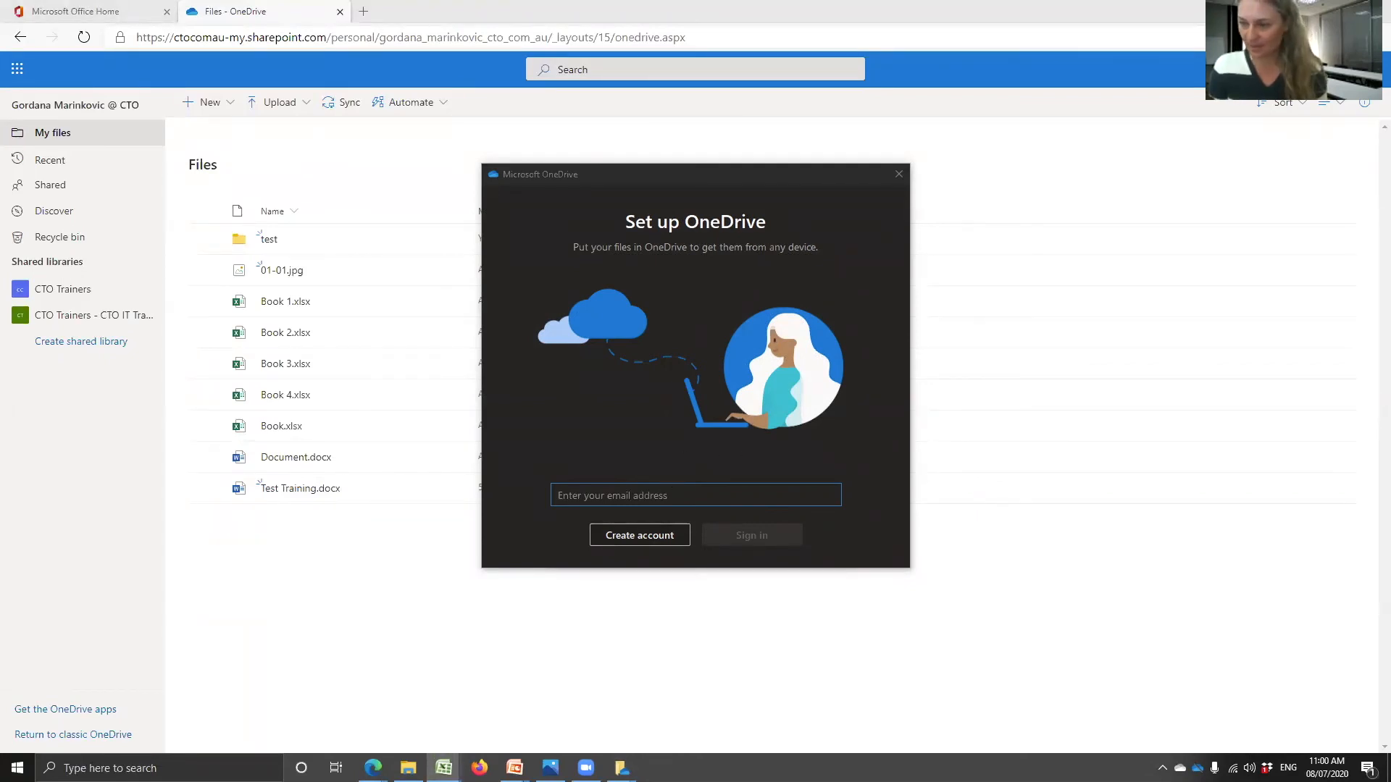
click(586, 491)
key(ctrl+v)
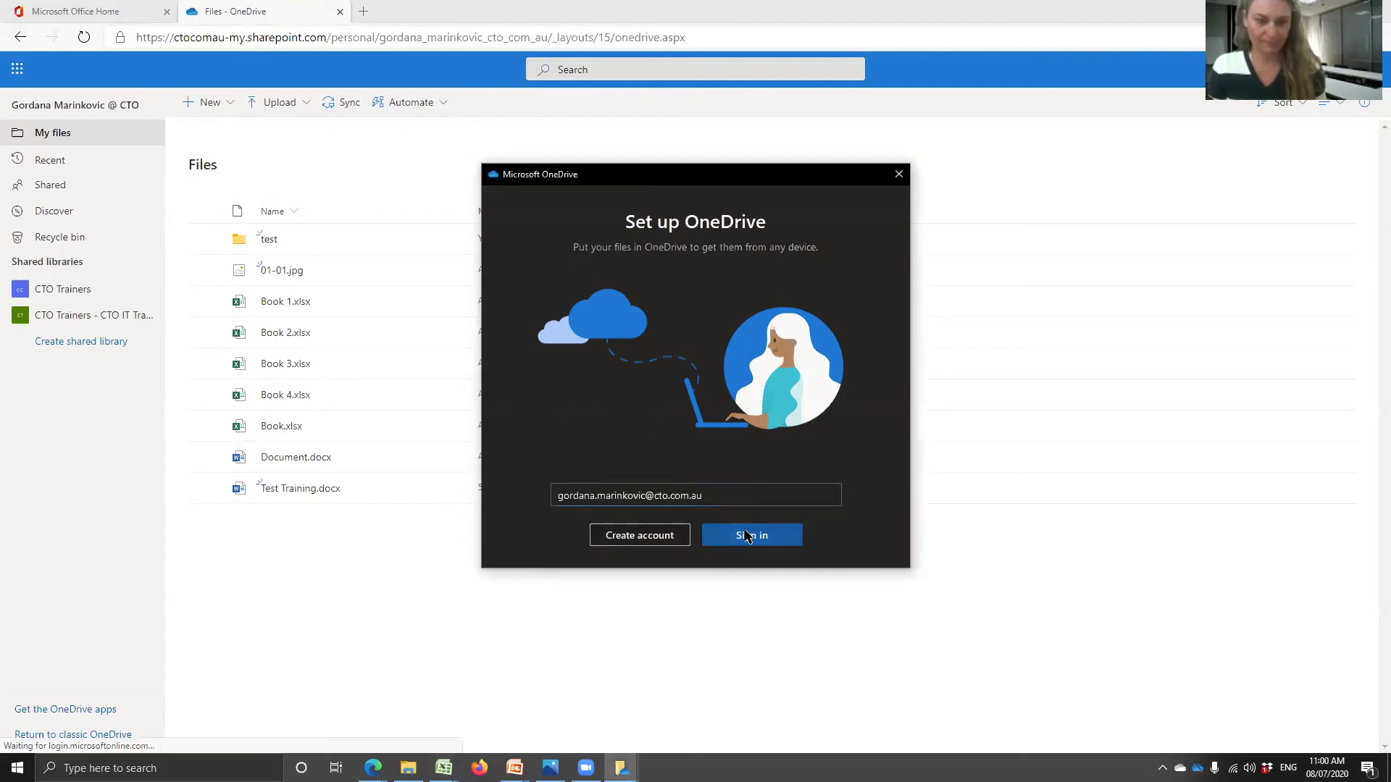
click(746, 534)
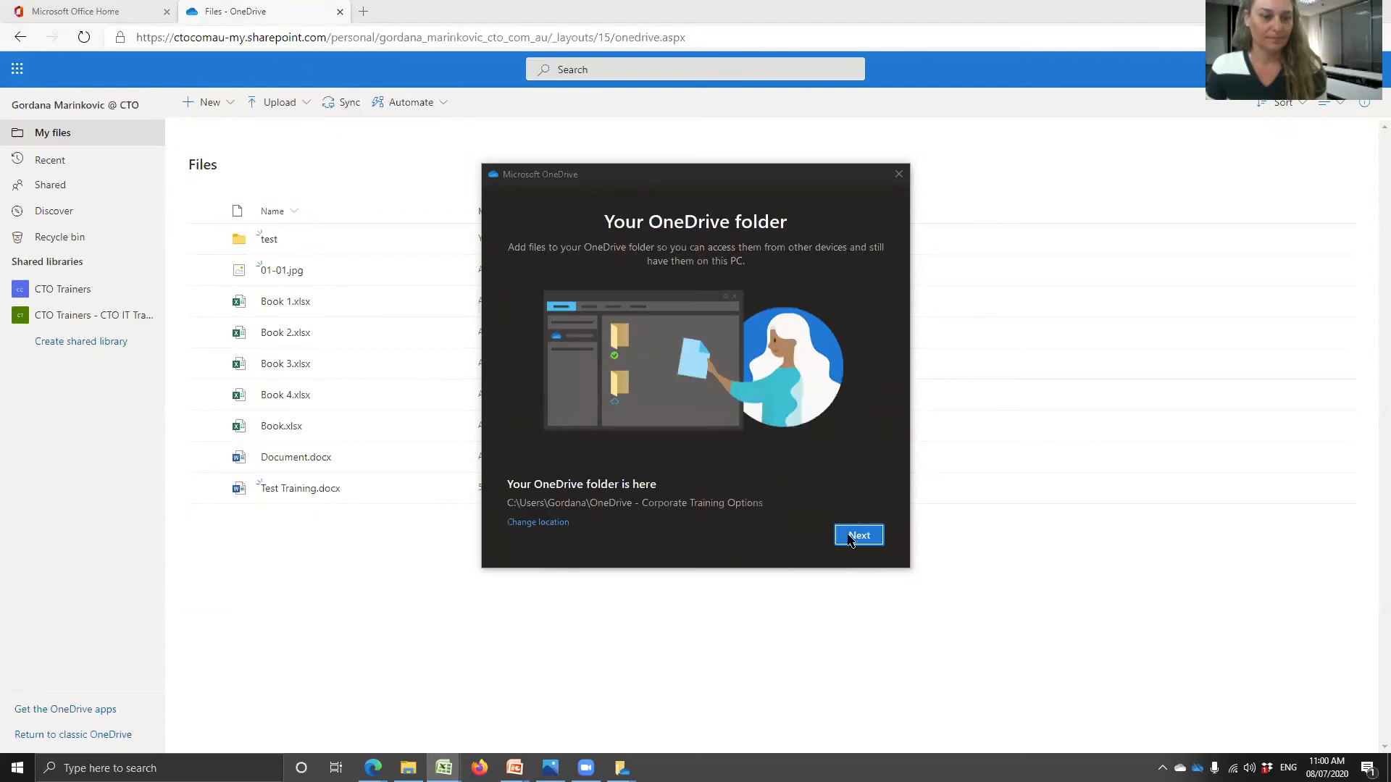
Step: Complete the OneDrive setup with the default folder location, skipping the mobile app, and close the account settings
click(867, 536)
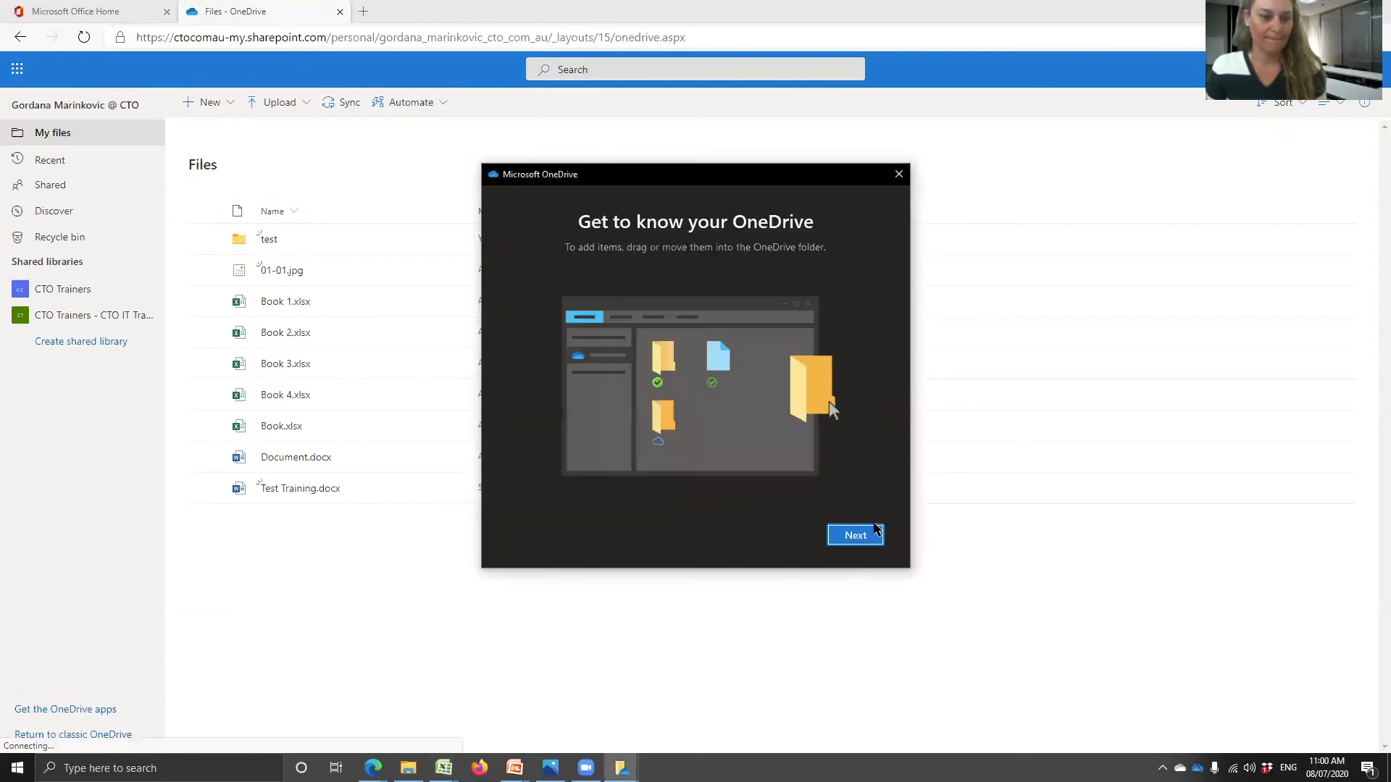
click(882, 534)
click(856, 536)
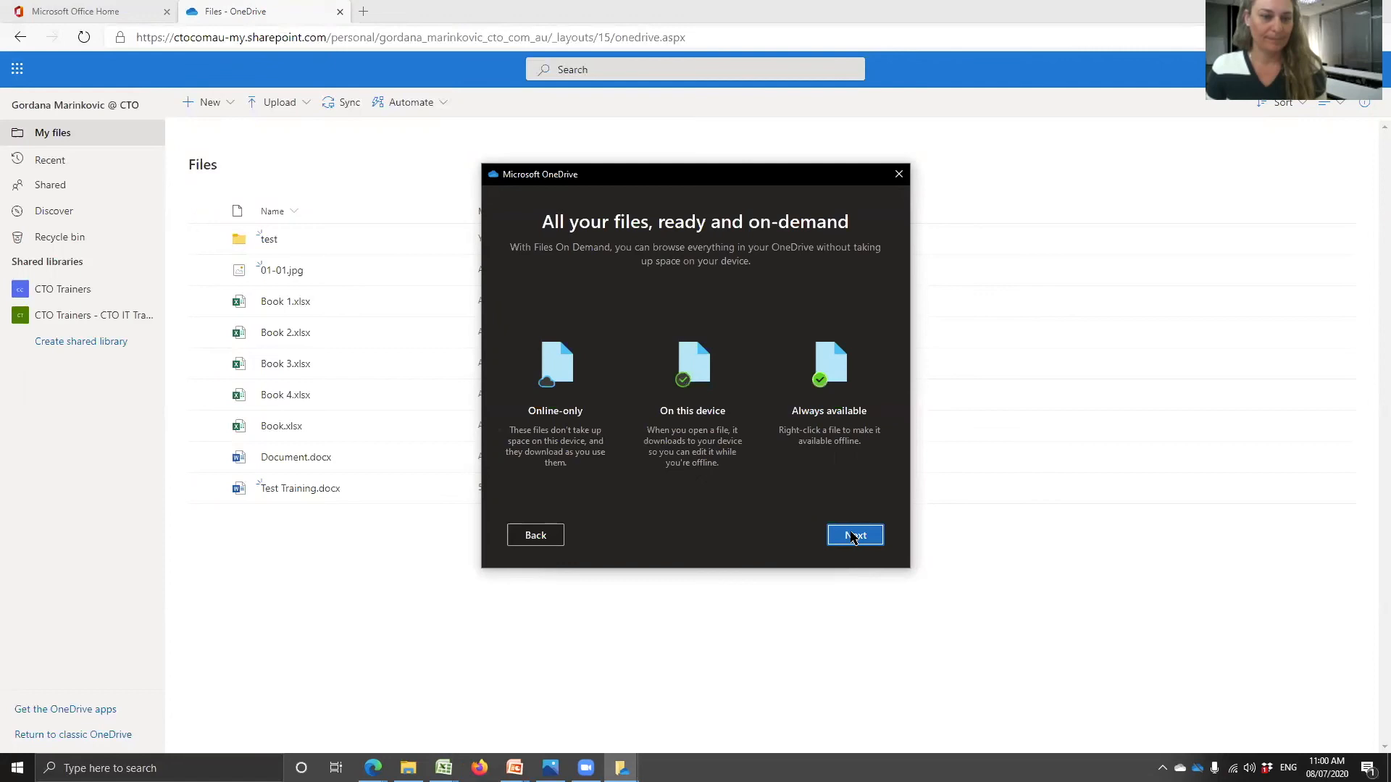
click(854, 536)
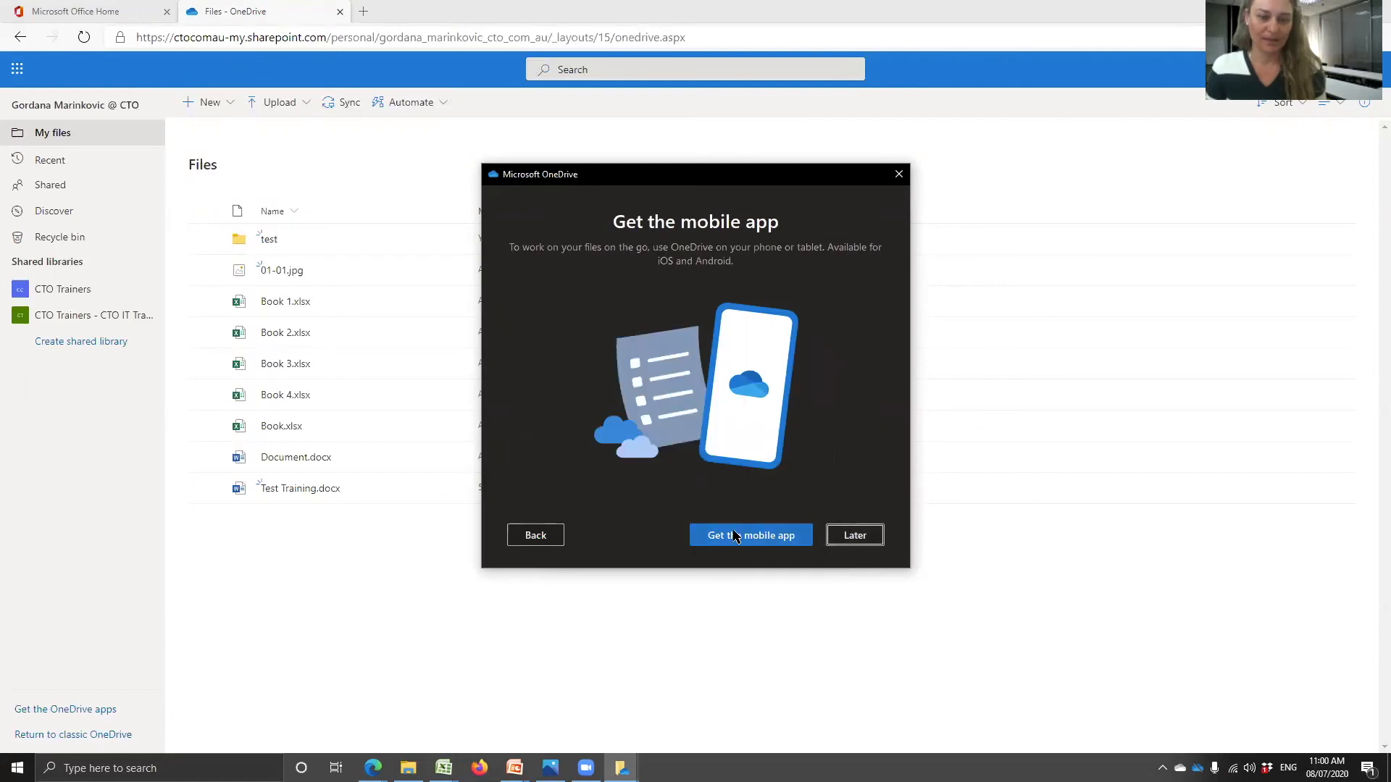
click(854, 537)
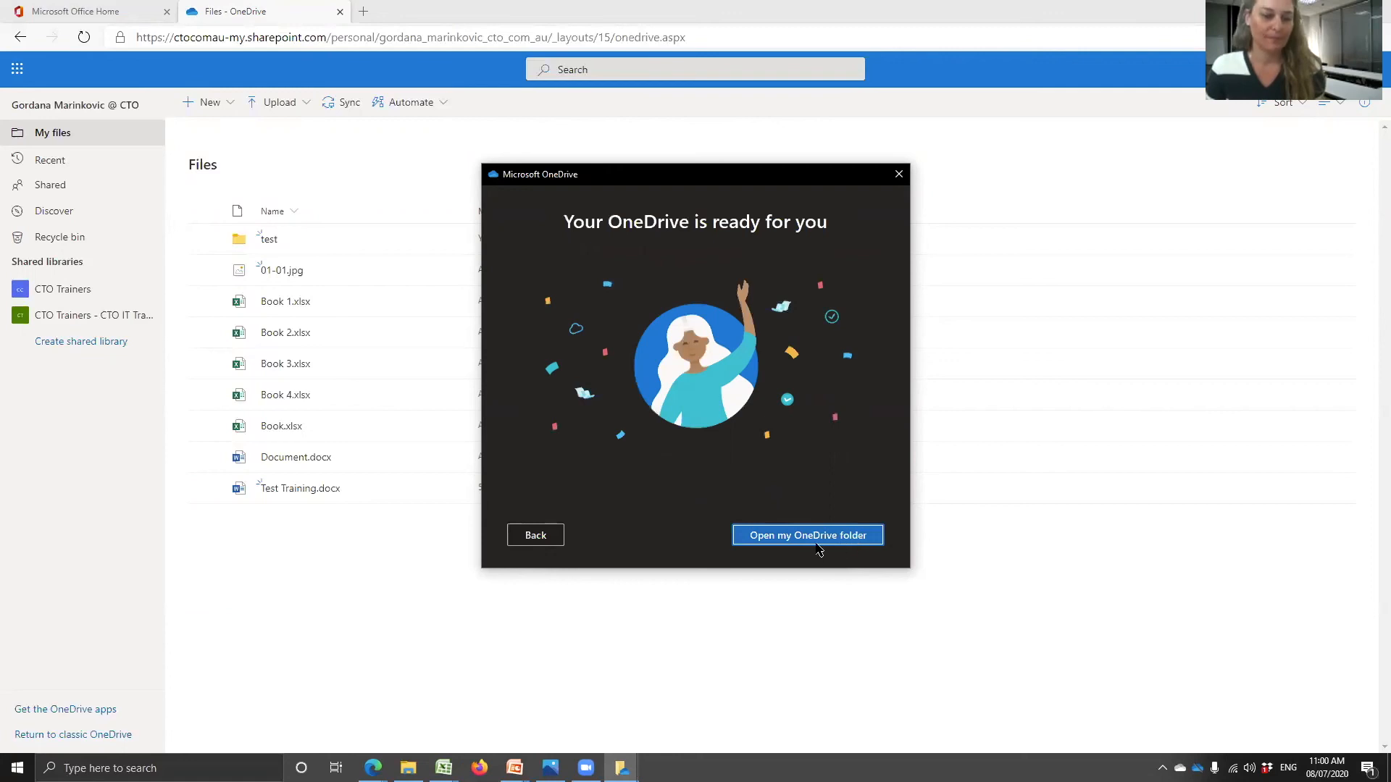
click(820, 541)
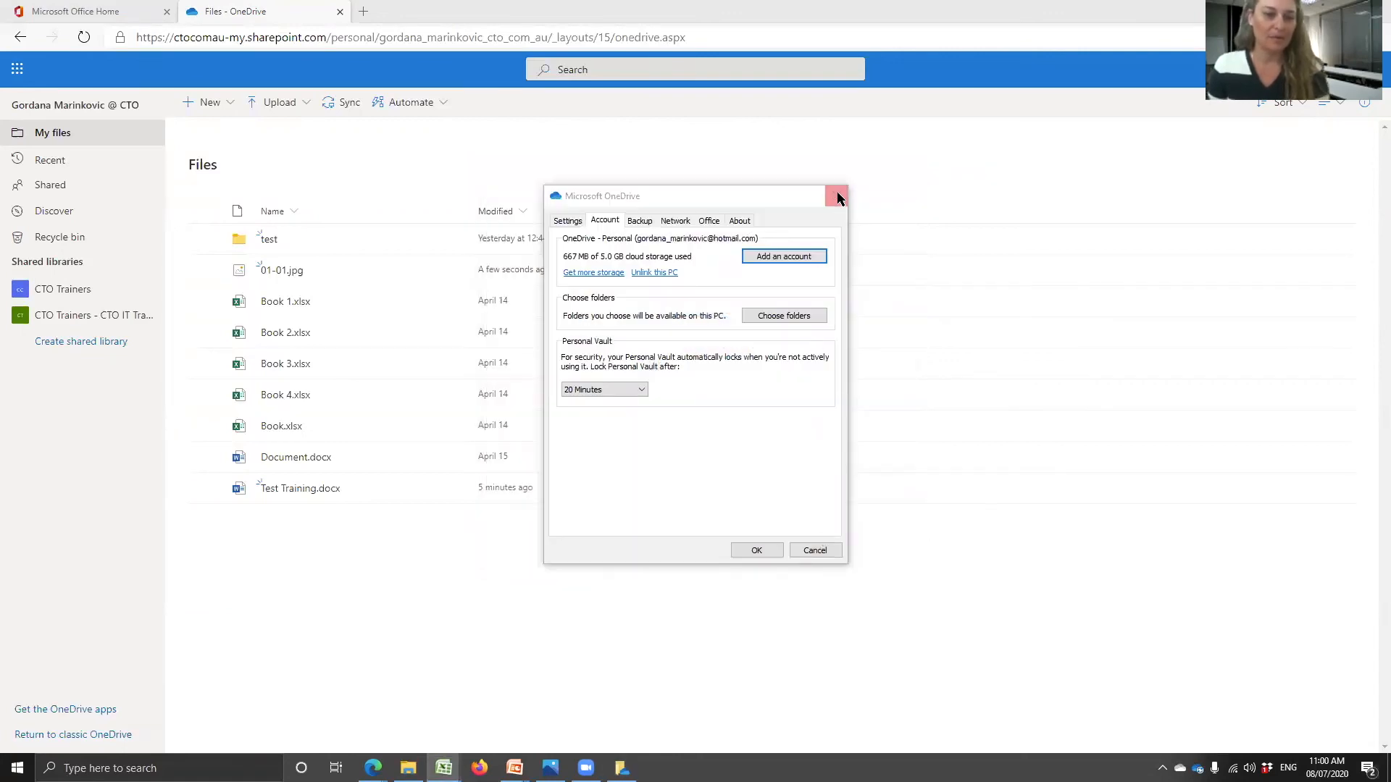
click(756, 550)
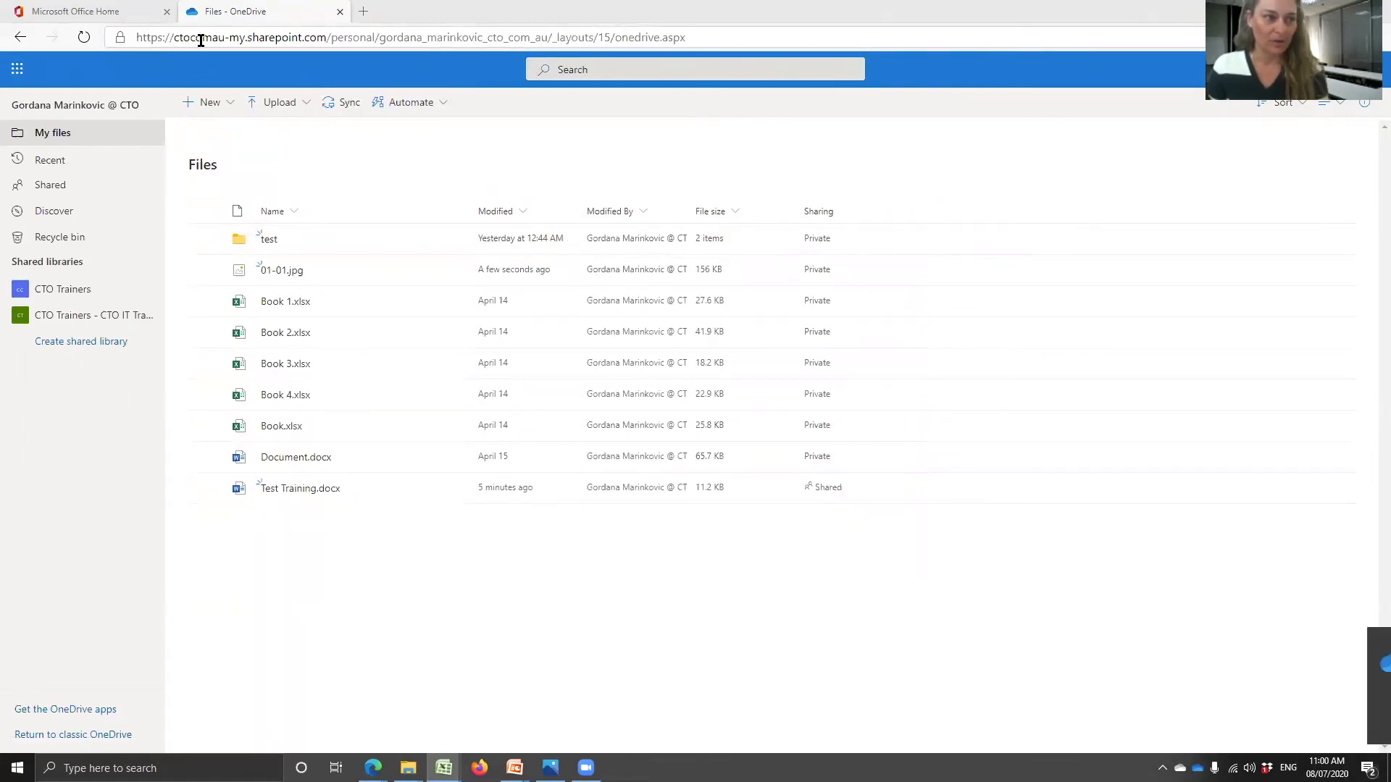
Step: Switch to File Explorer, show the synced OneDrive - Corporate Training Options folder full screen with a wider navigation pane, and open Test Training.docx
mouse_move(408, 768)
click(382, 717)
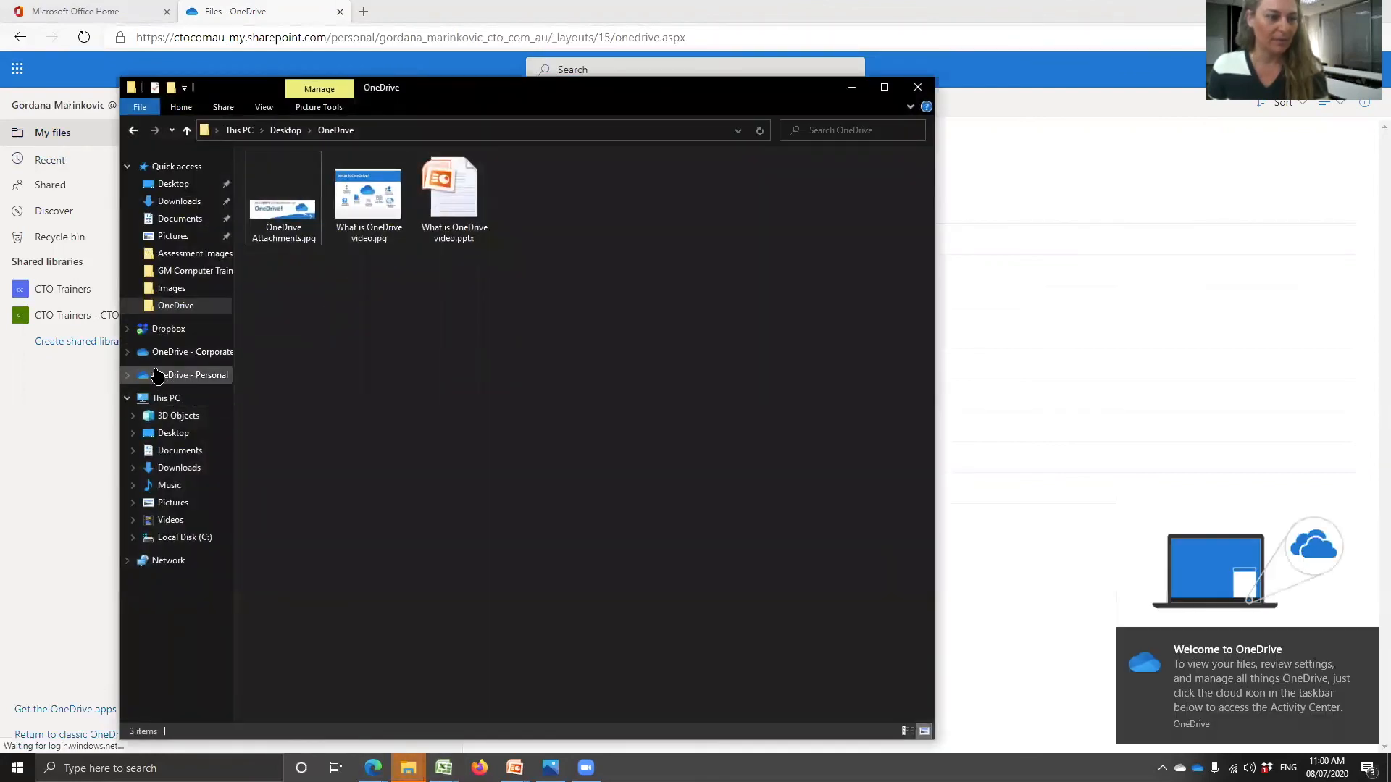
click(190, 353)
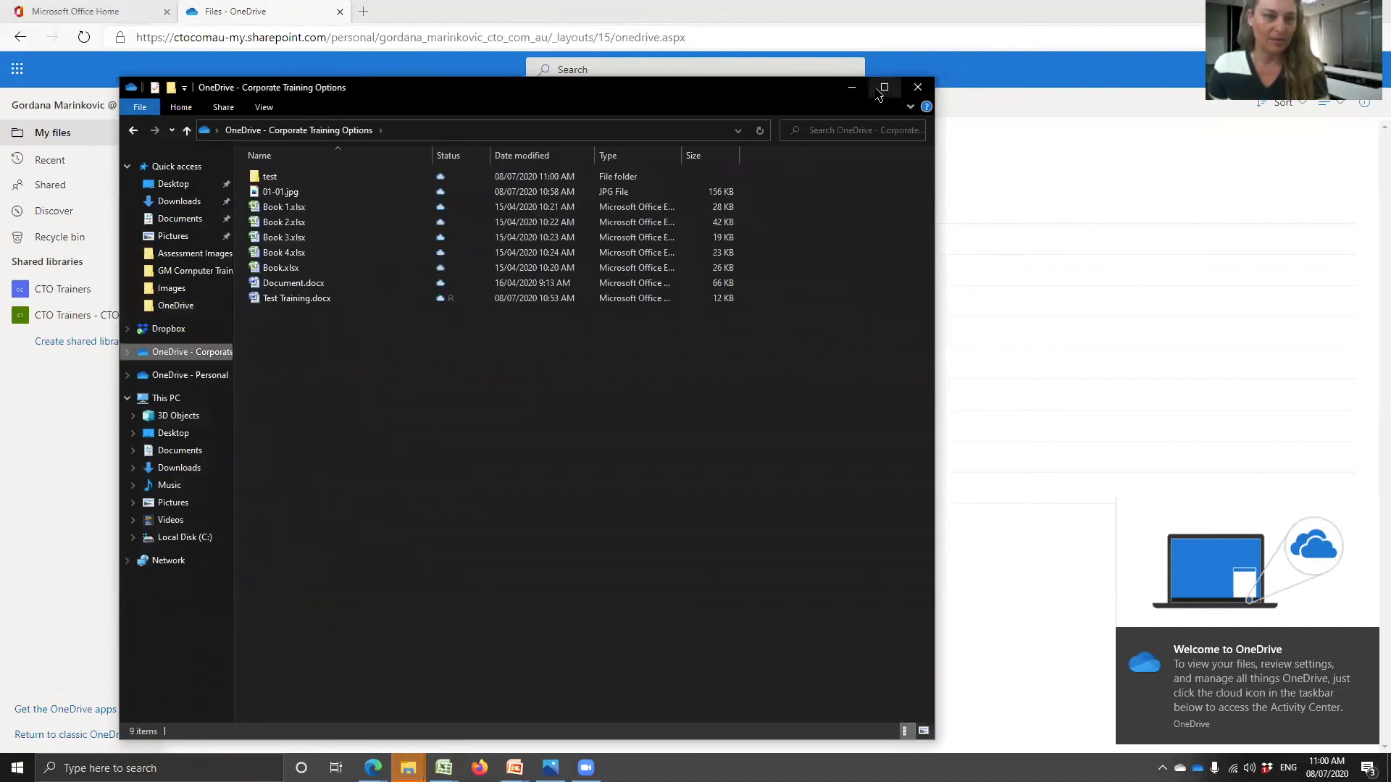
click(884, 87)
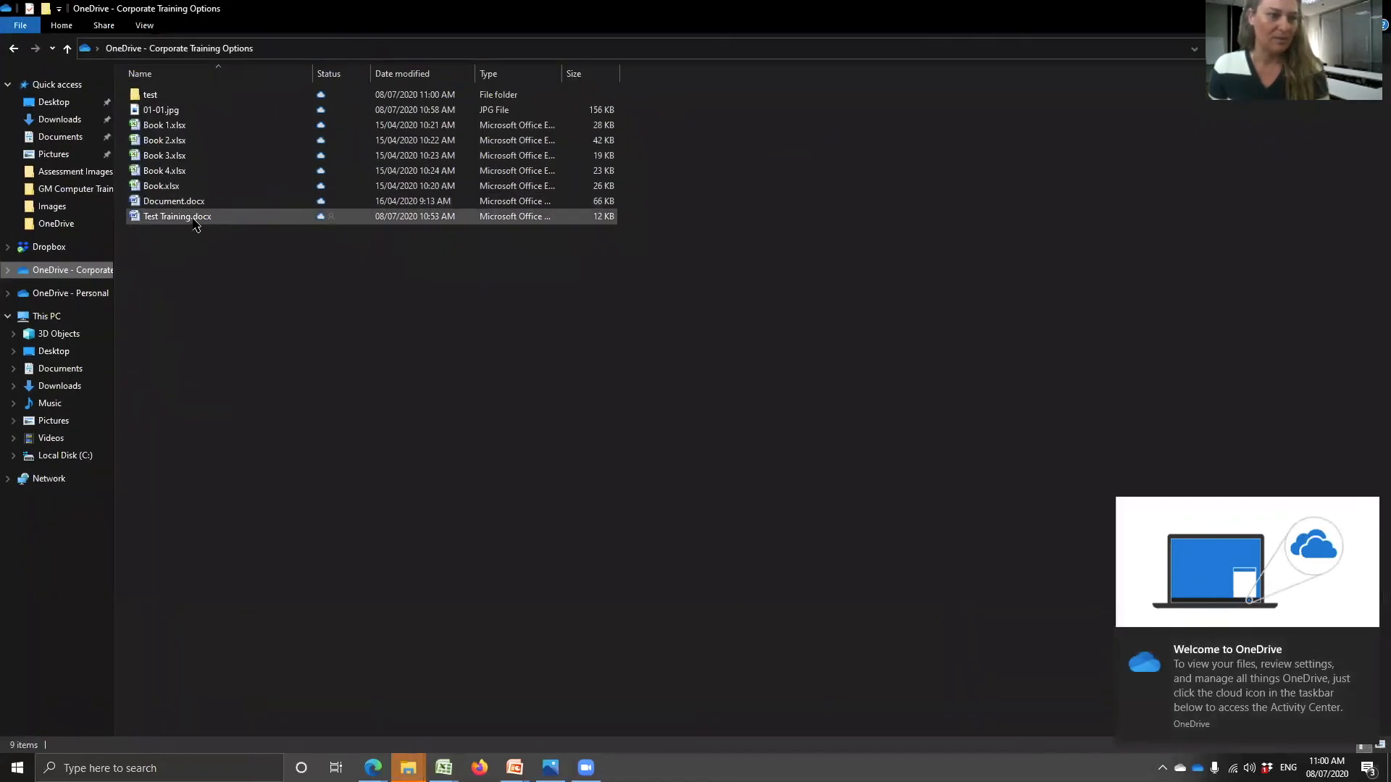
drag(114, 73, 322, 71)
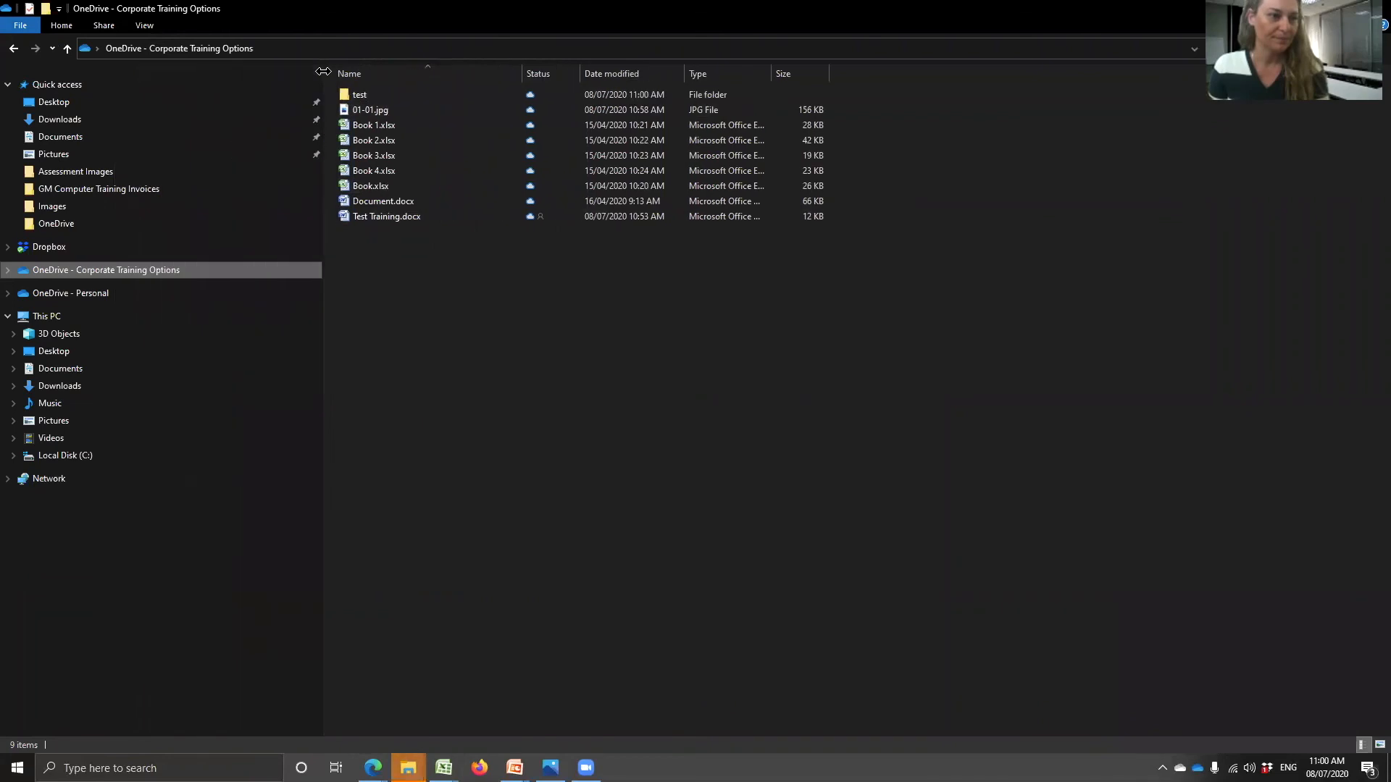
click(390, 219)
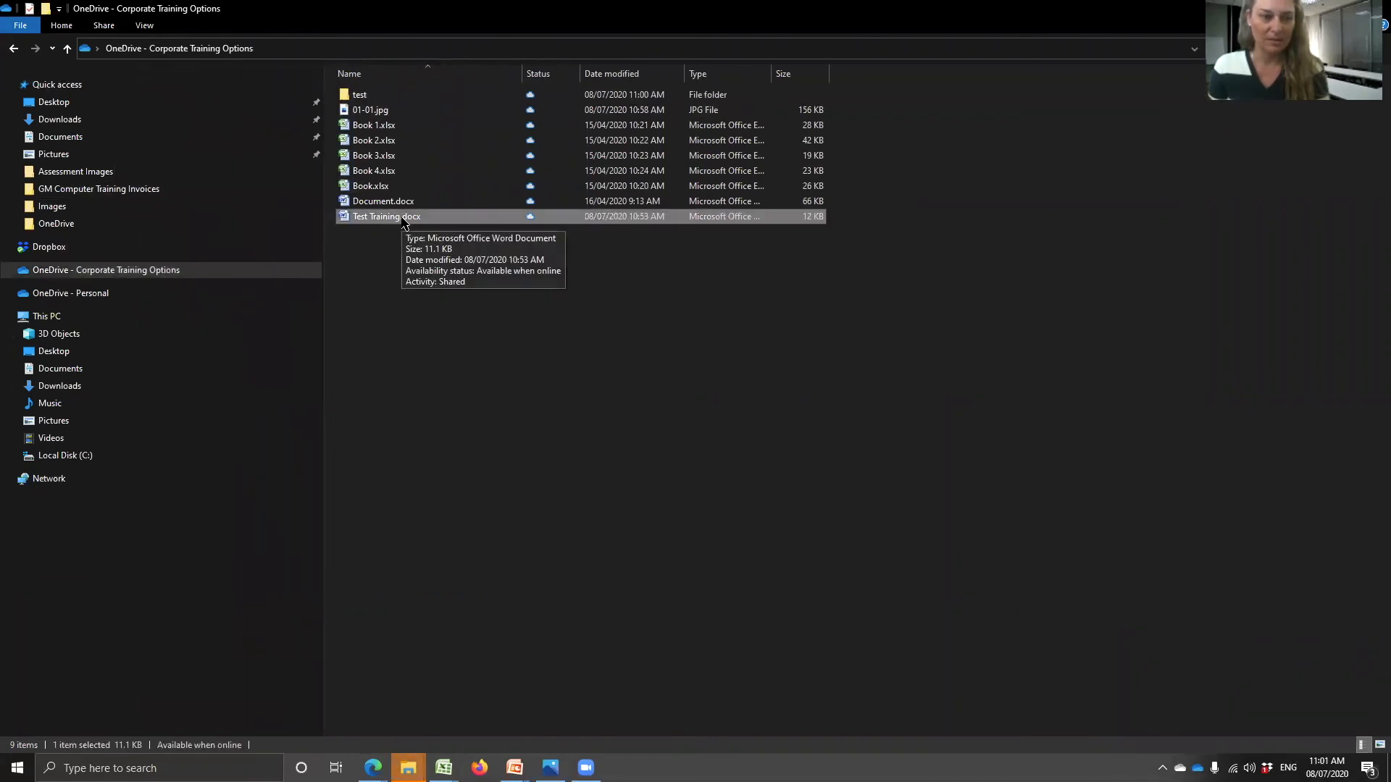
double_click(403, 218)
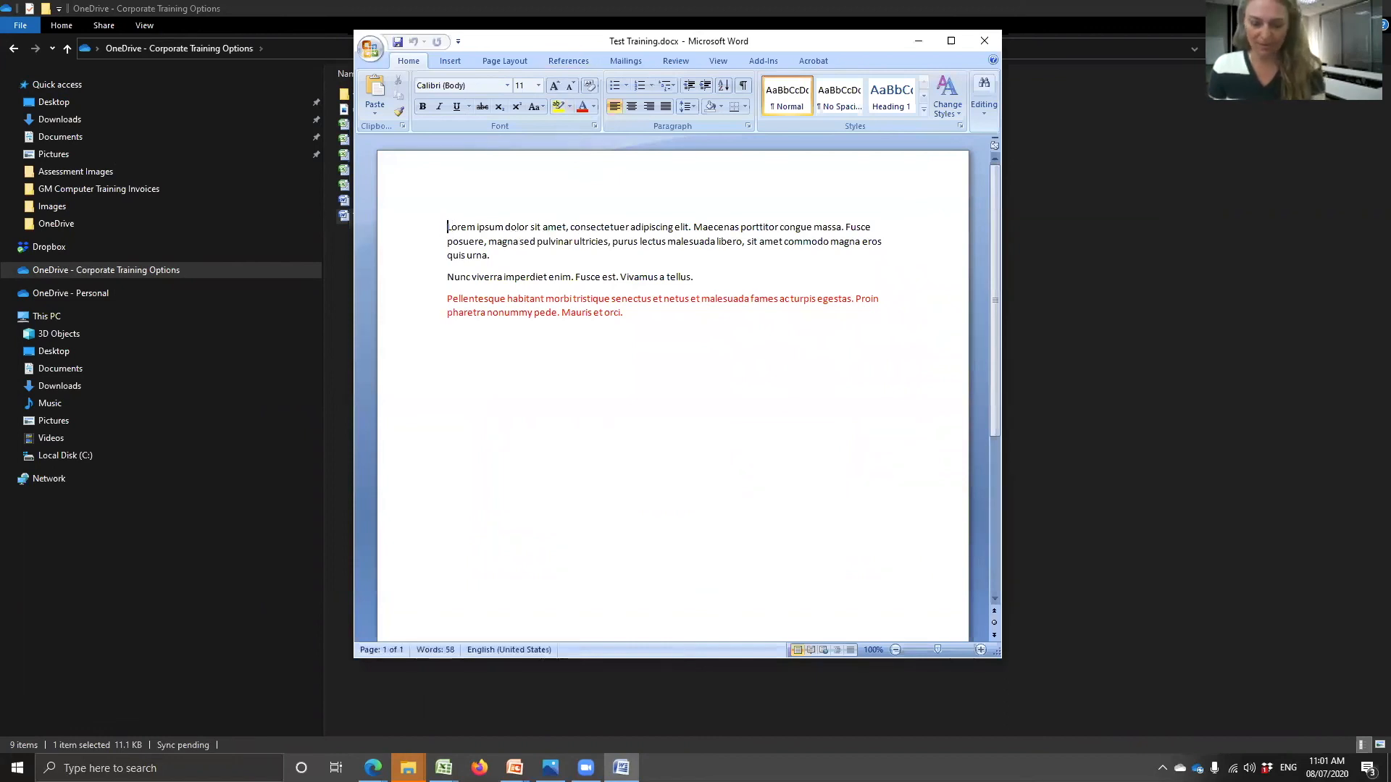
Step: Add the title "Heading" in Heading 1 style above the first paragraph with an empty line below, and save and close the document
key(Return)
click(471, 226)
text(Hea)
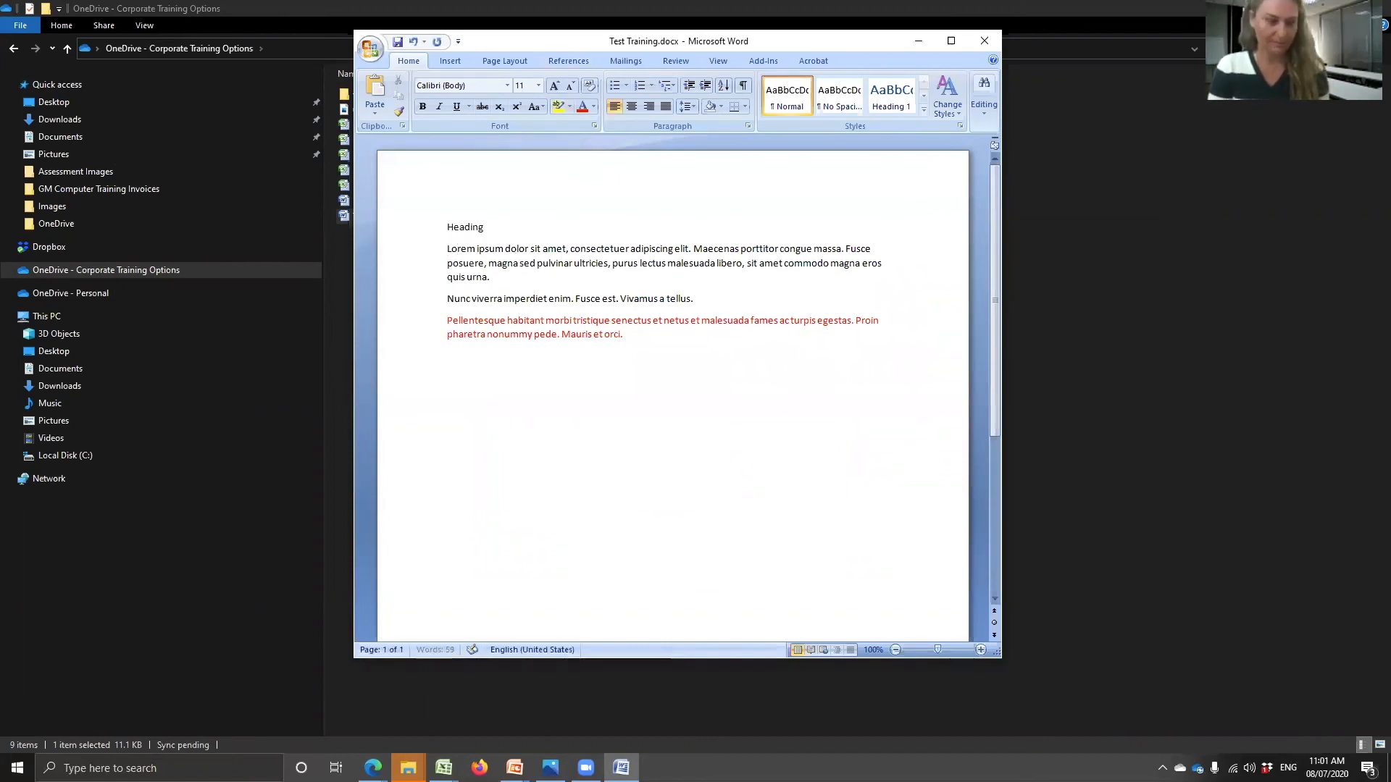
text(ding)
click(891, 98)
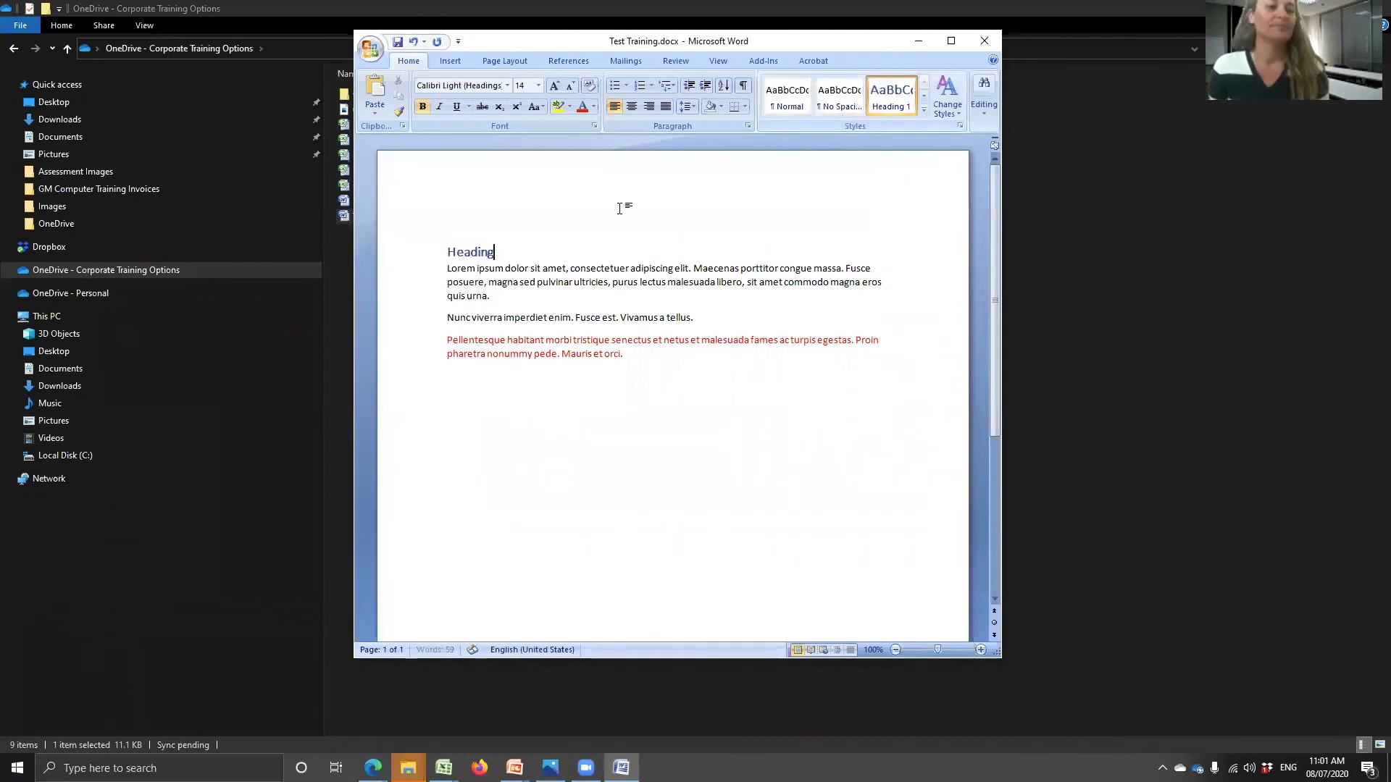
key(Return)
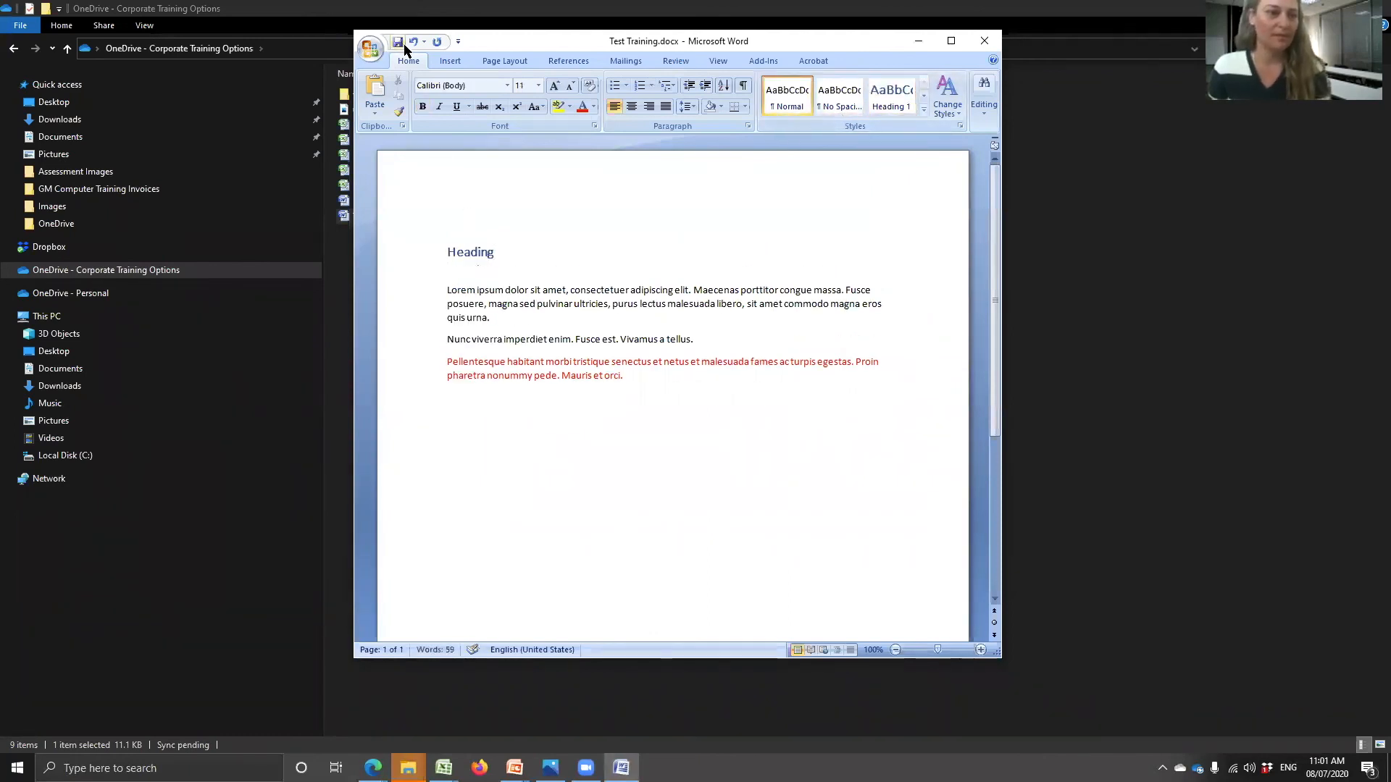
click(398, 42)
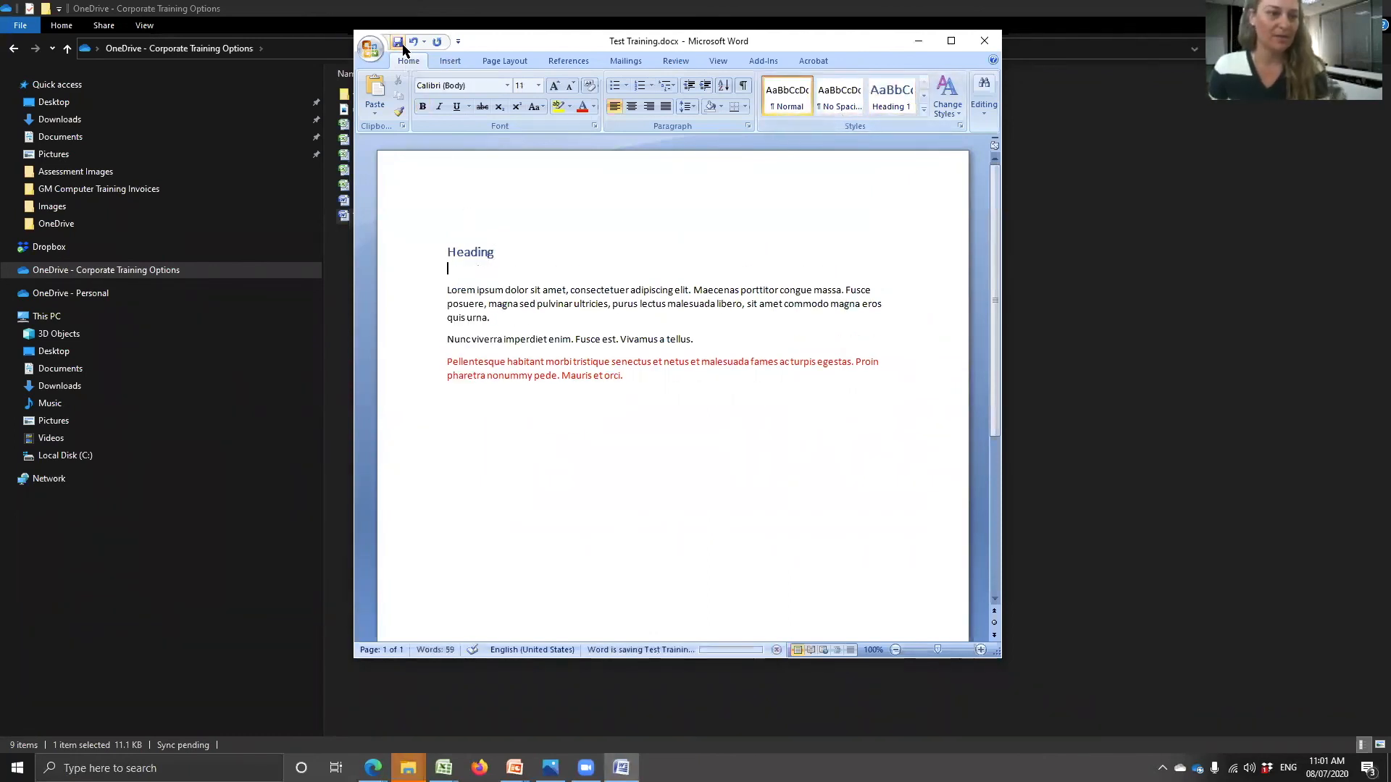
click(992, 45)
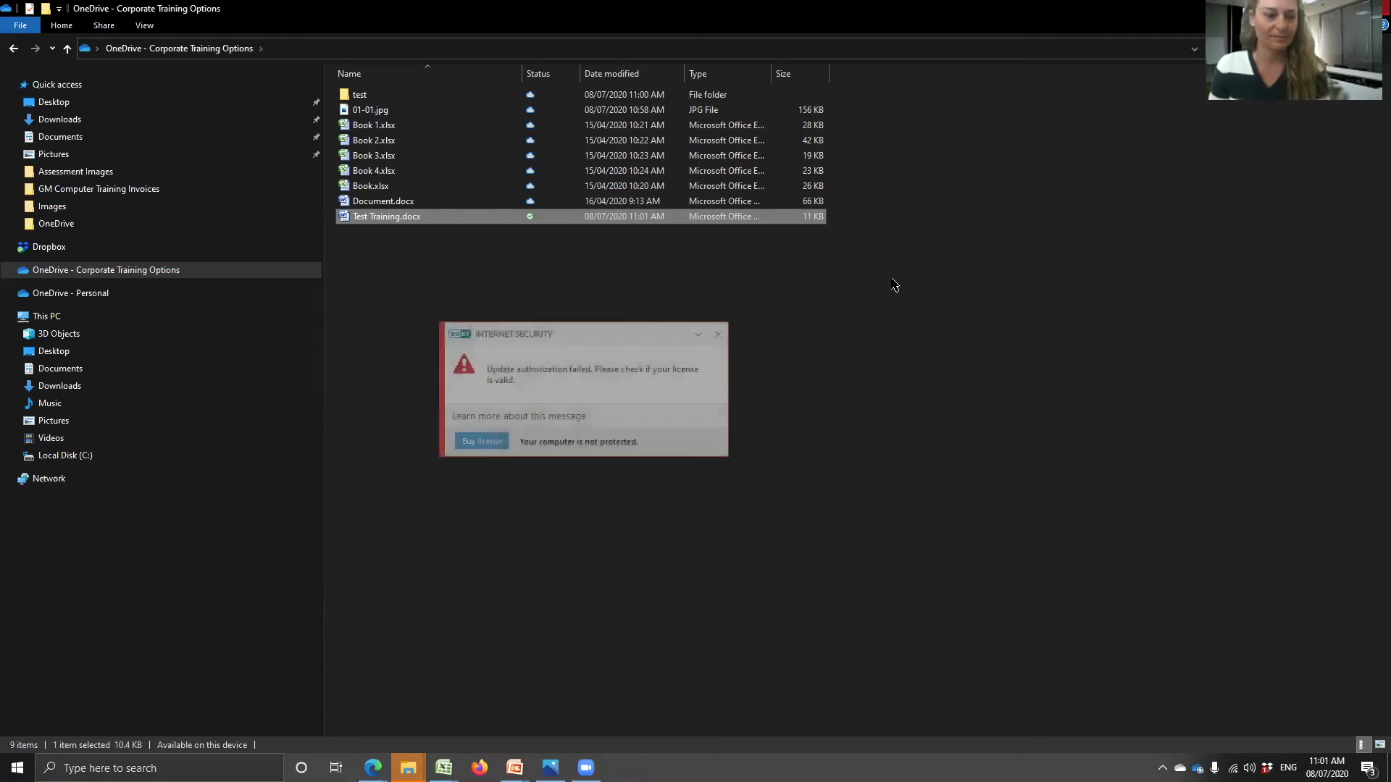
Step: Return to OneDrive in the browser, refresh the file list to check Test Training.docx, and view the Microsoft Office Home page
key(alt+Tab)
click(717, 332)
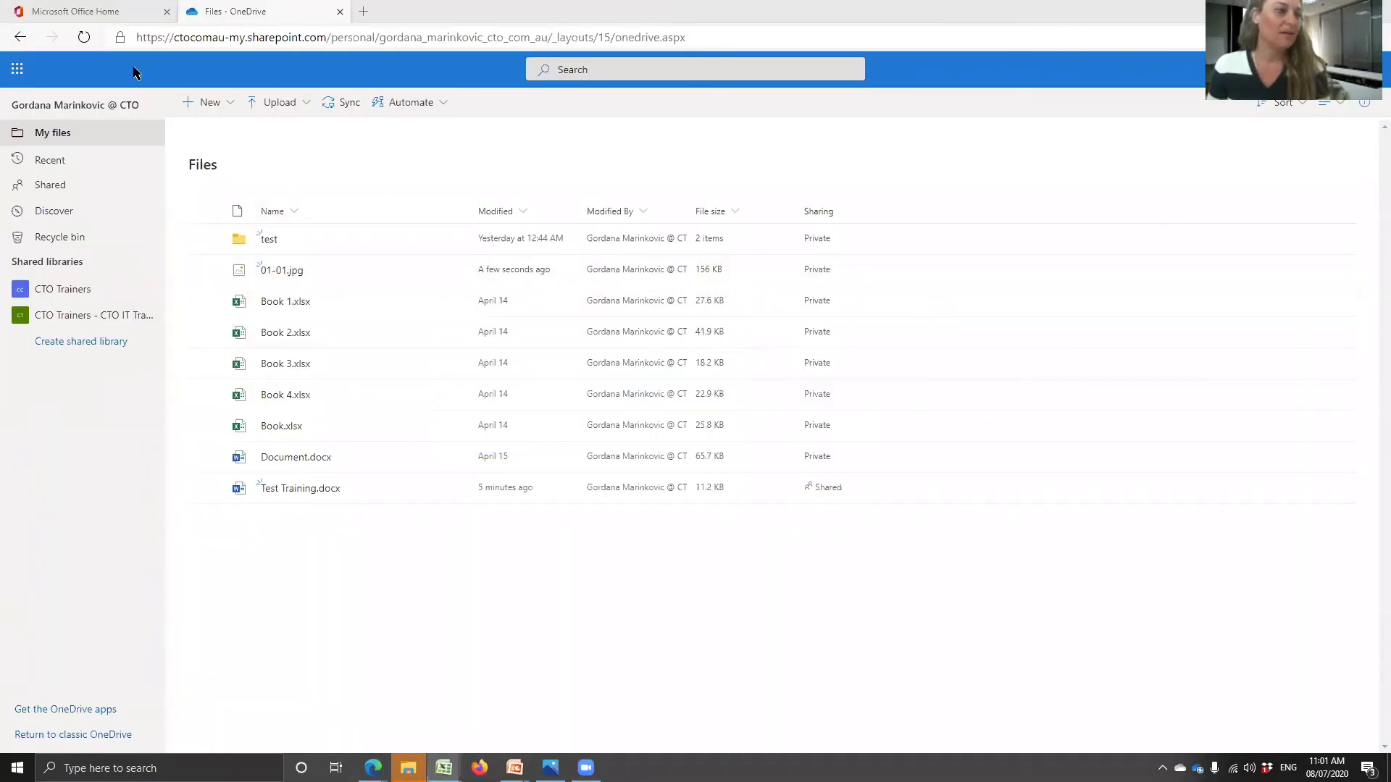
click(83, 37)
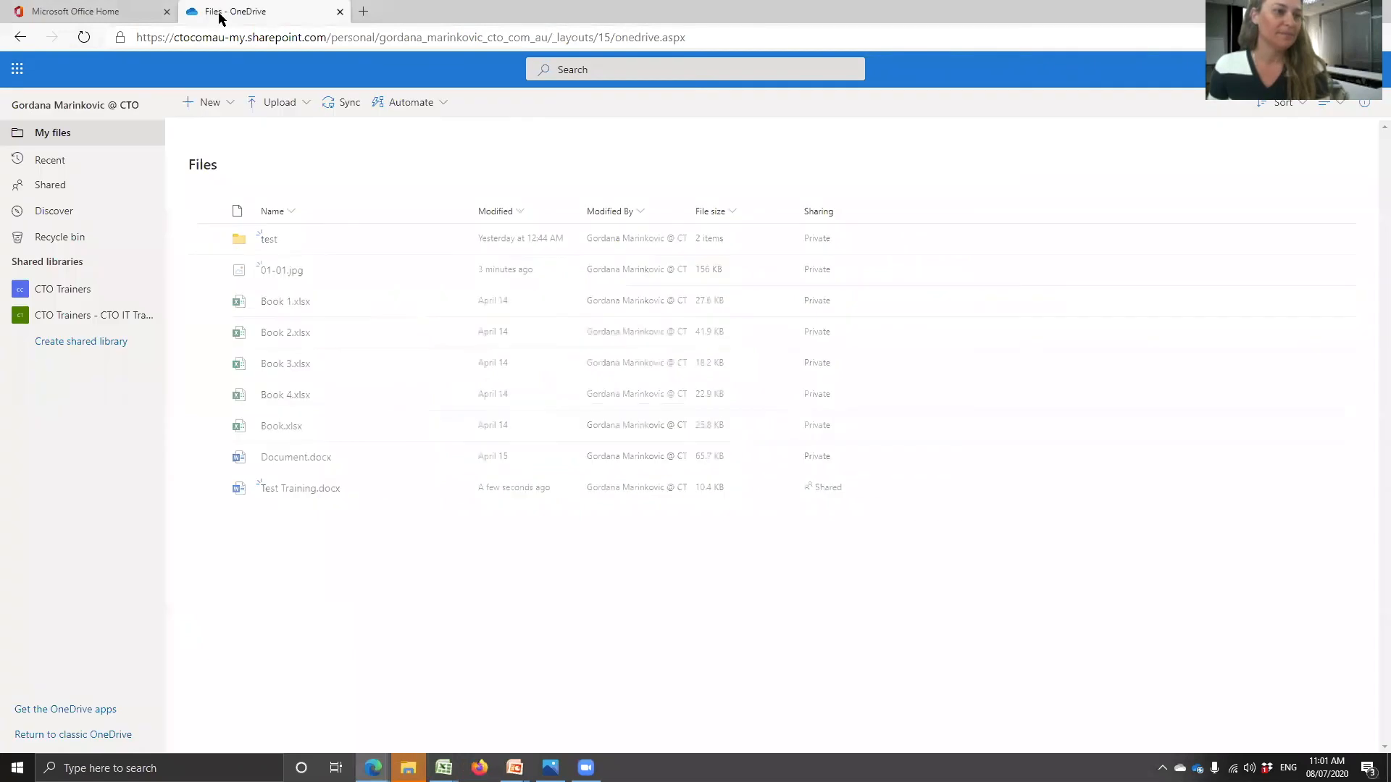
click(124, 16)
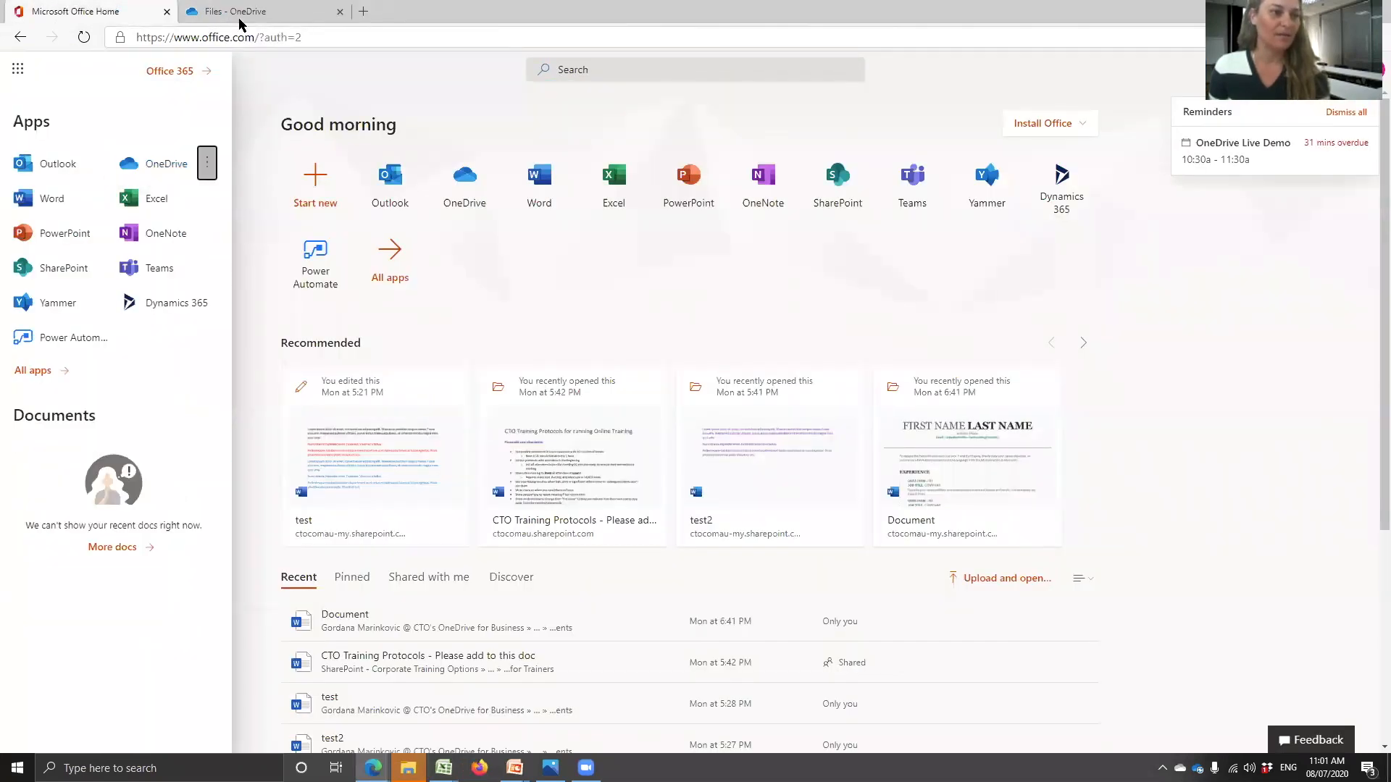
Step: Return to the OneDrive file list, open Test Training.docx online to check the heading added on the PC, and close the document
click(246, 13)
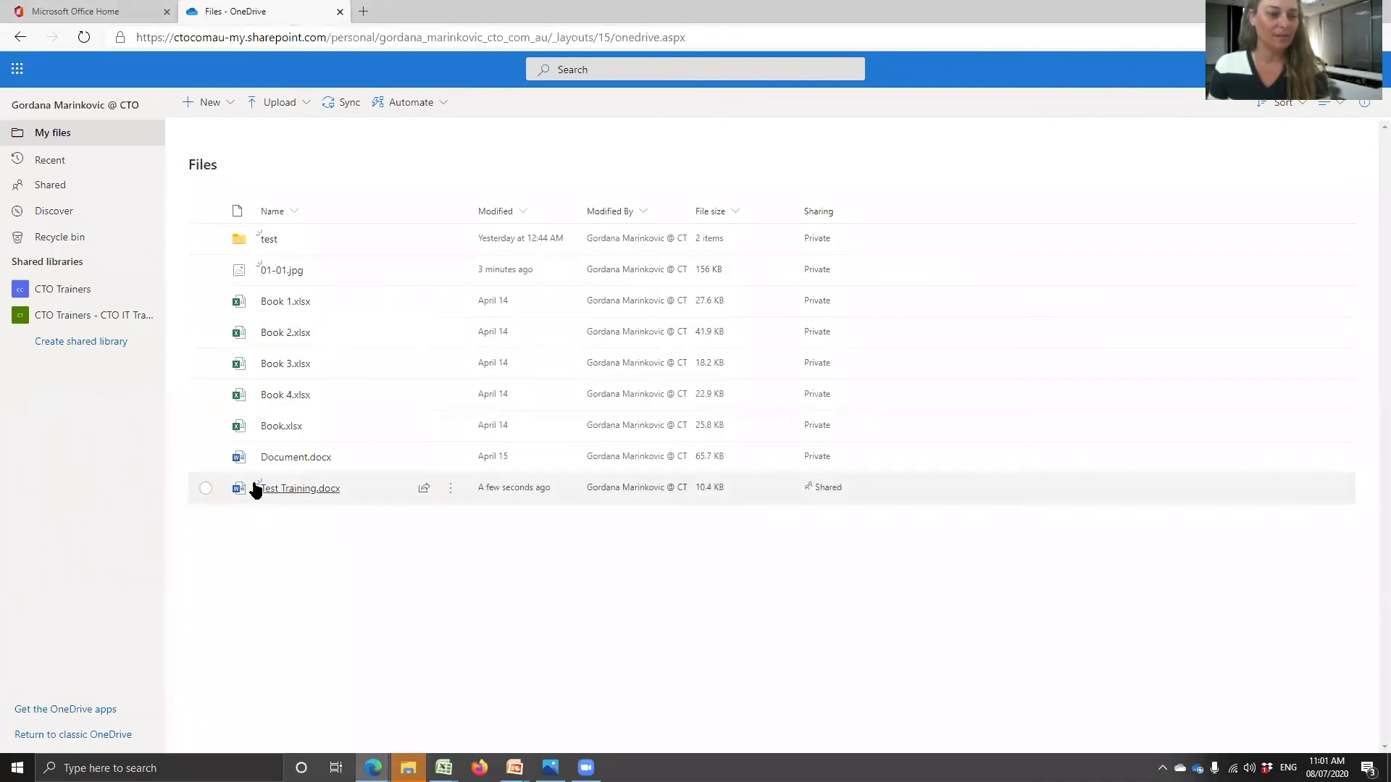
click(282, 490)
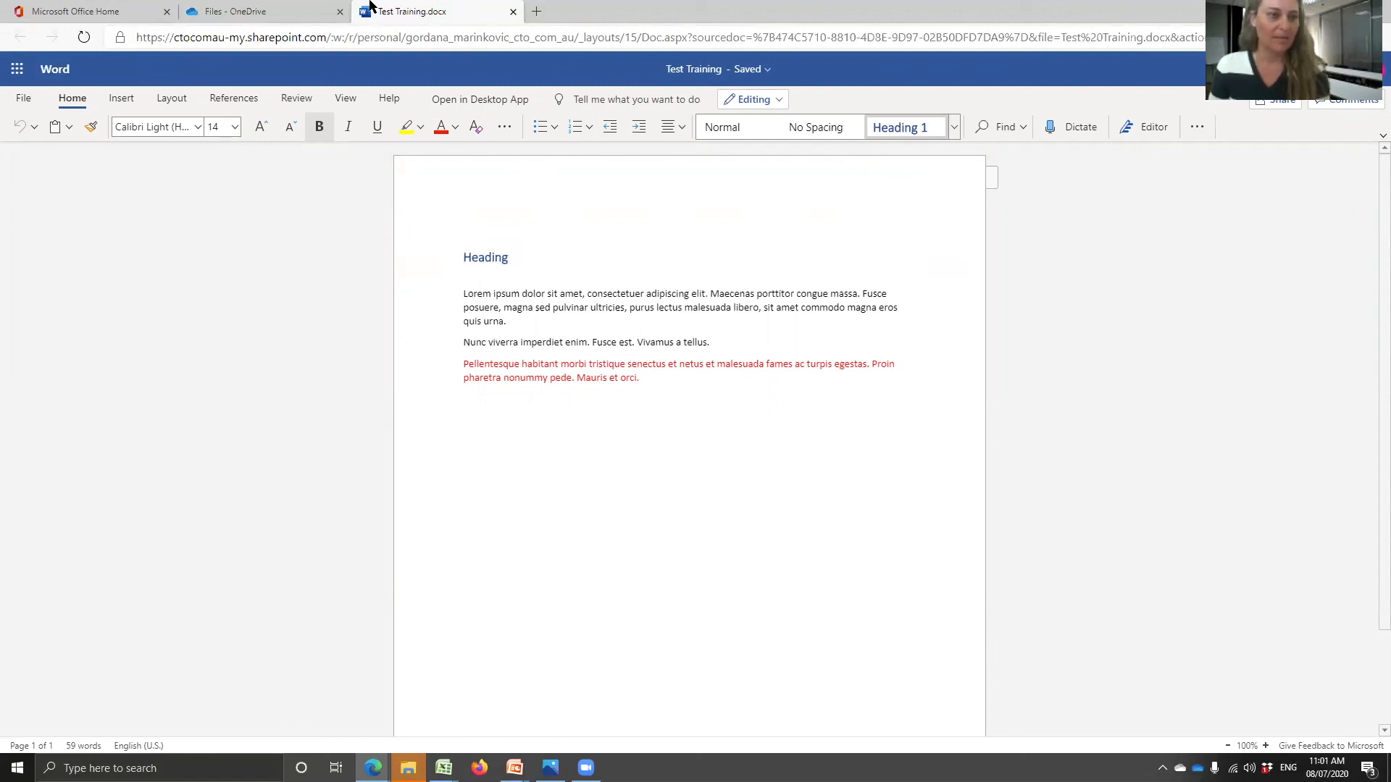
click(513, 11)
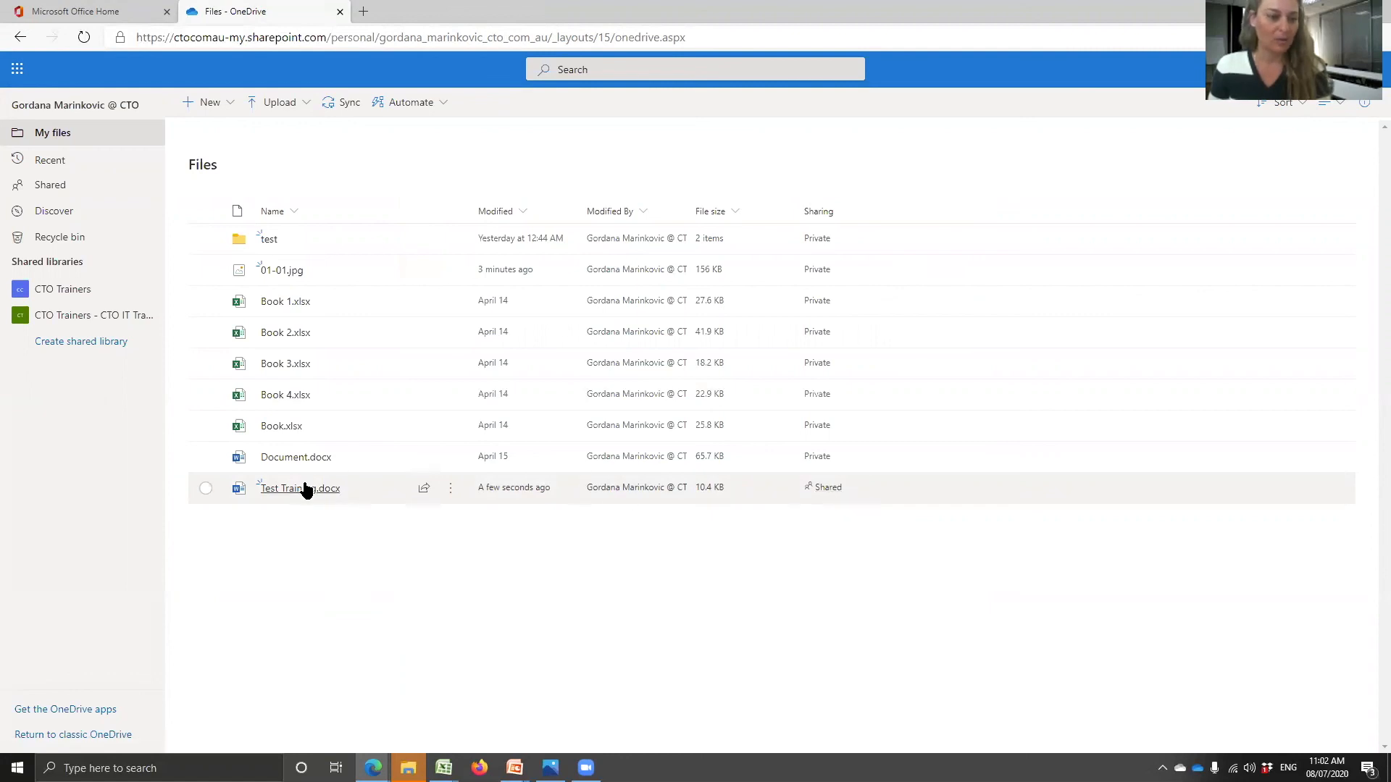
Step: Reopen Test Training.docx online with the cursor after "Vivamus a tellus.", and switch to the PowerPoint slide show
click(304, 488)
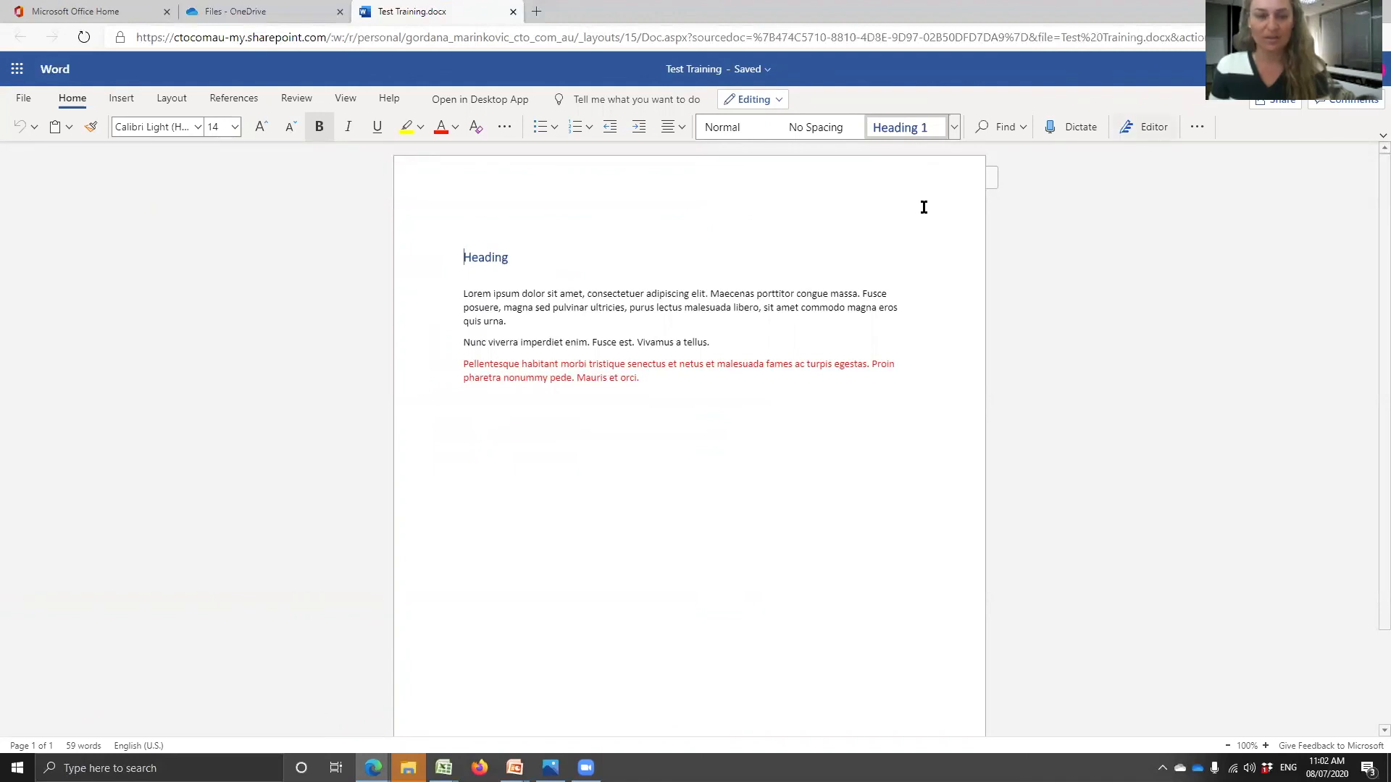
click(748, 340)
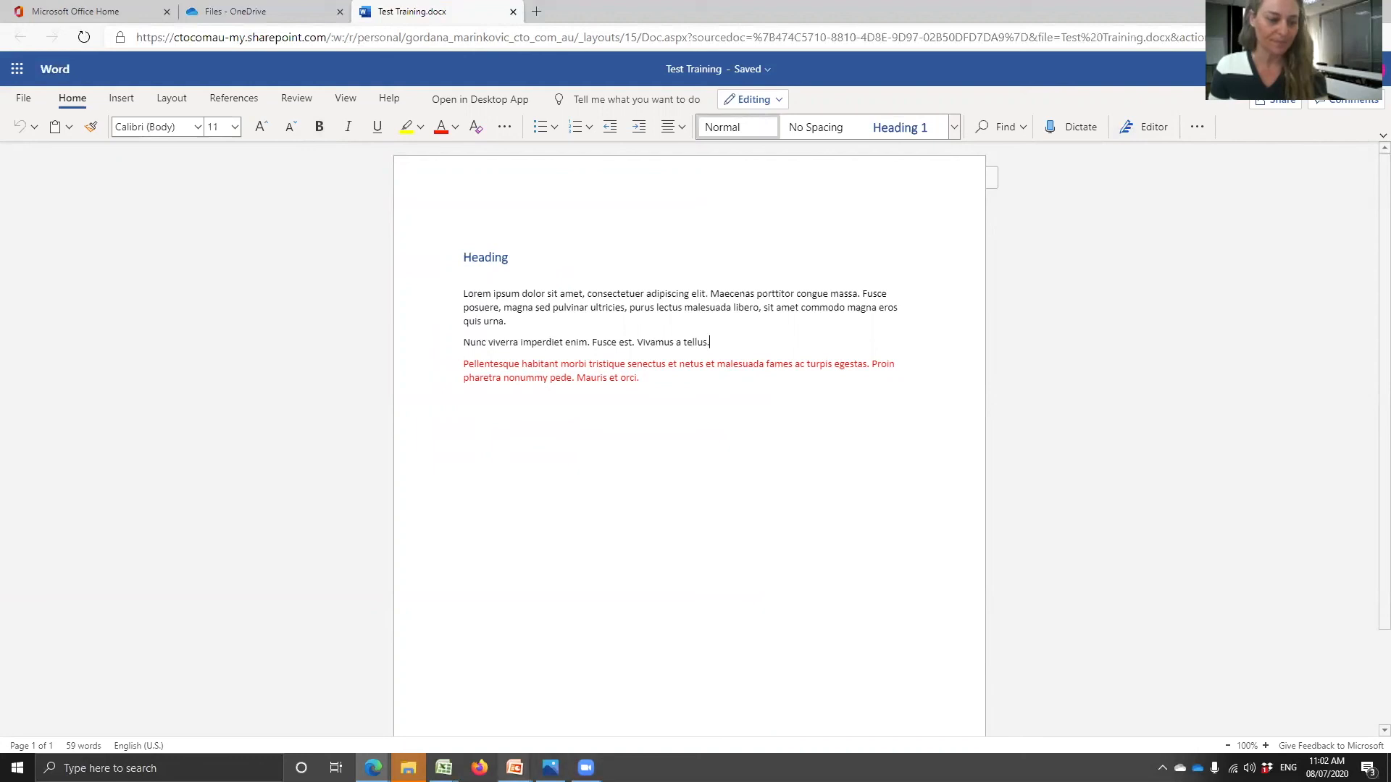
click(514, 768)
click(591, 716)
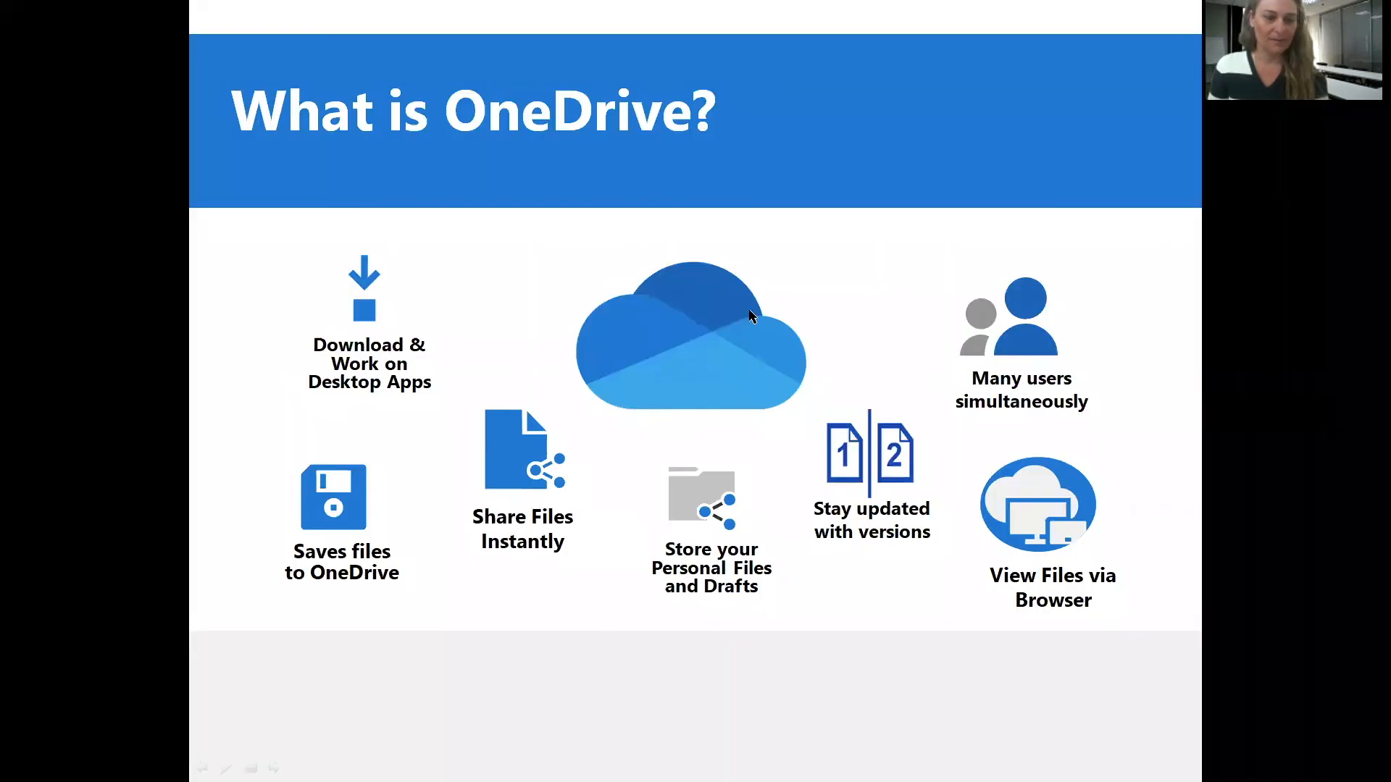